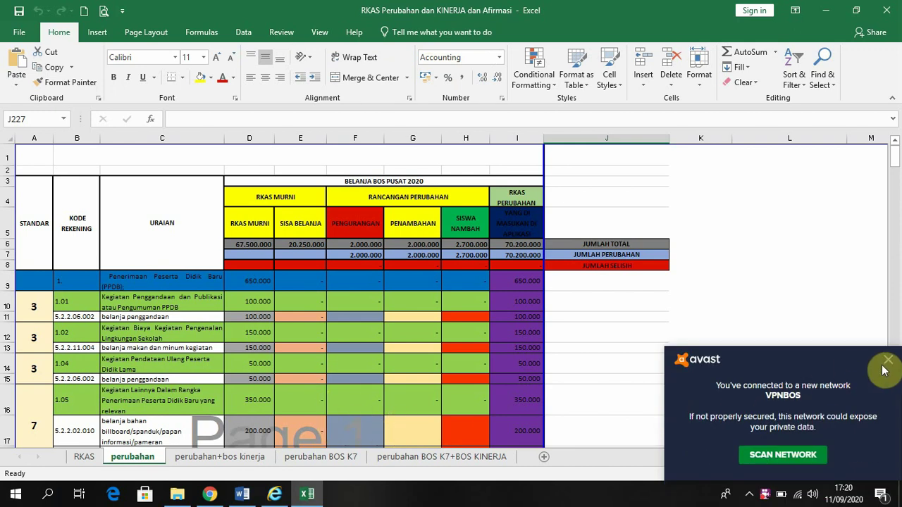
Dismiss the Avast network notification and look over the opening rows of the perubahan sheet.
left_click(888, 362)
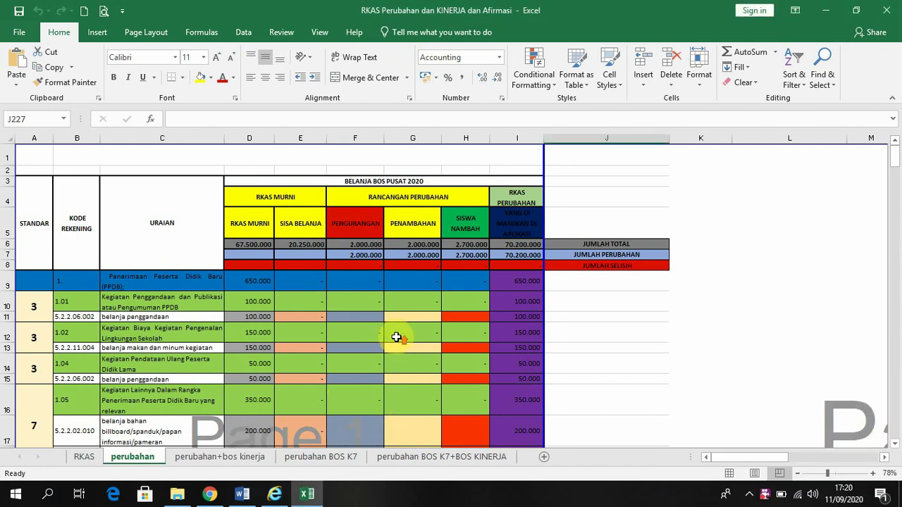
scroll(428, 328, "down", 3)
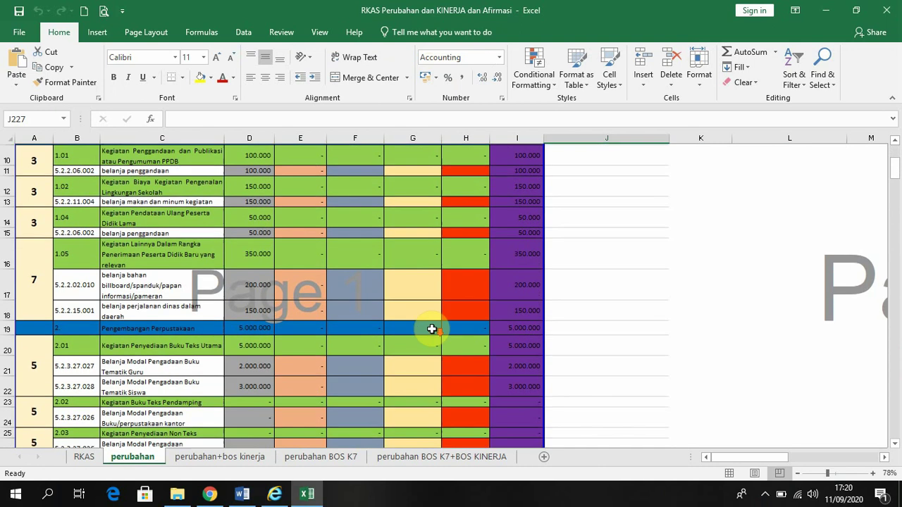
scroll(431, 329, "up", 3)
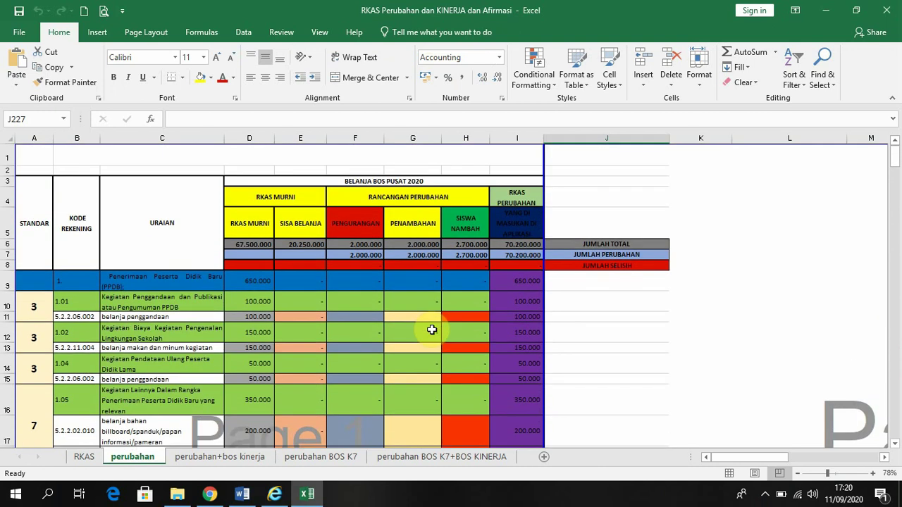
Review the RKAS sheet's monthly budget from the header rows down to the Kegiatan Pembelajaran dan Ekstrakurikuler section.
left_click(84, 457)
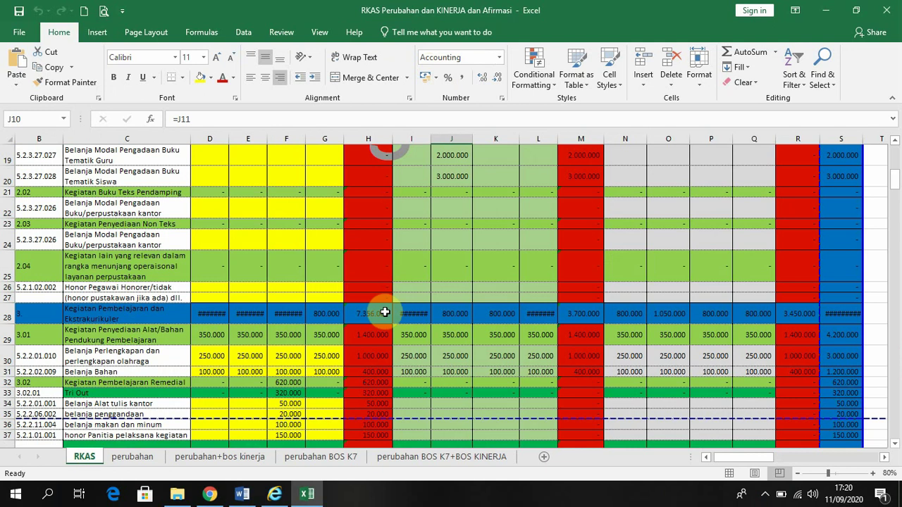
scroll(388, 314, "up", 6)
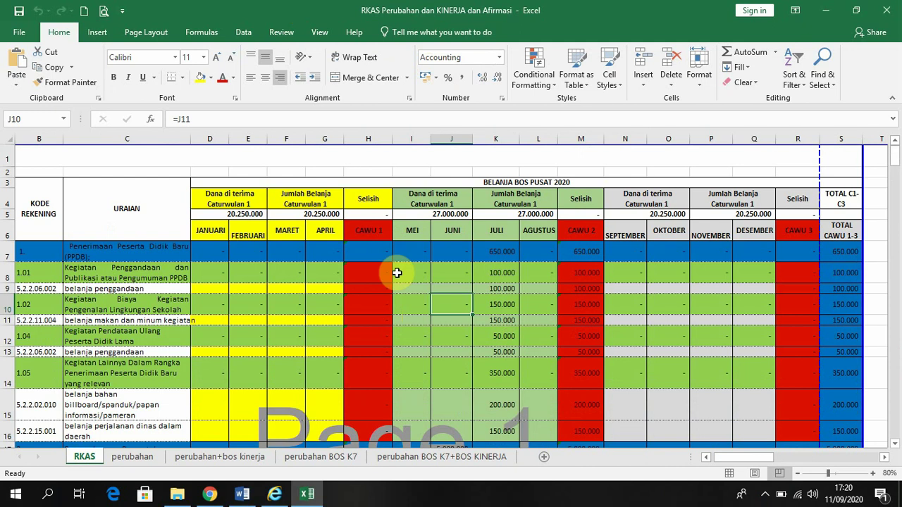
scroll(406, 329, "down", 4)
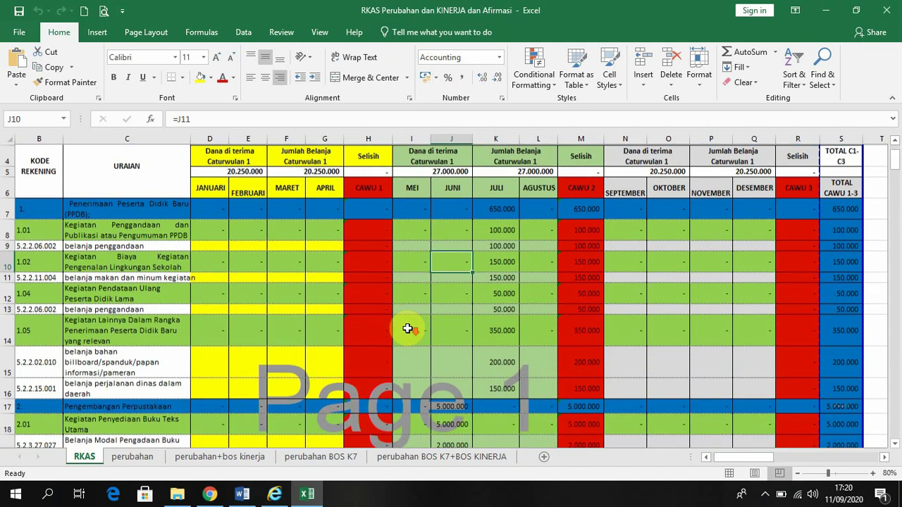
scroll(416, 331, "down", 4)
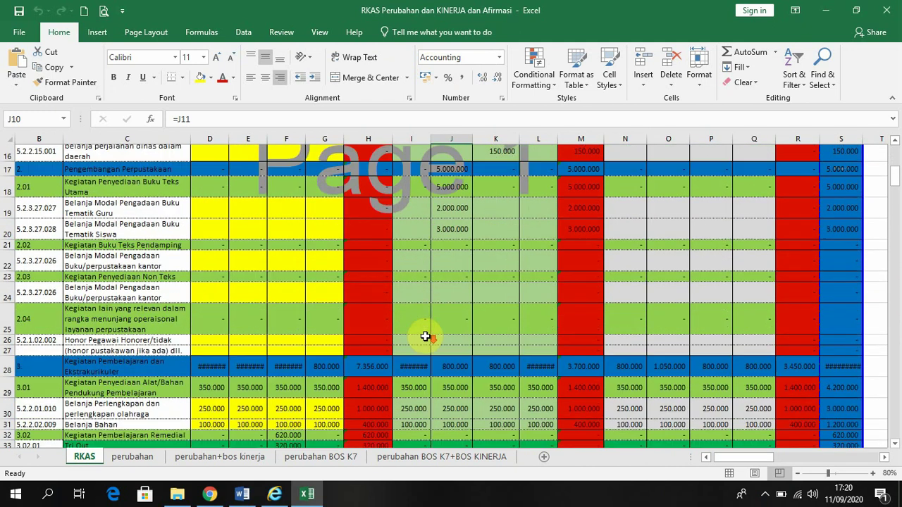
scroll(428, 334, "down", 3)
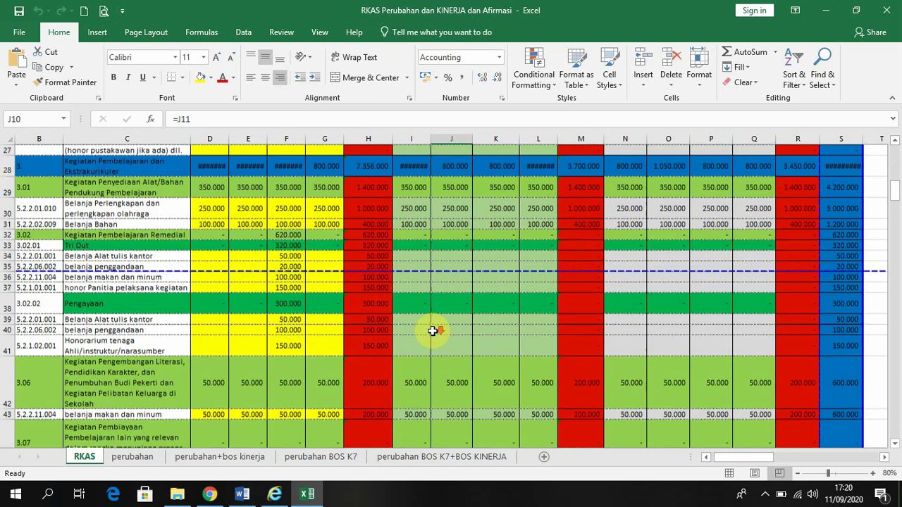
scroll(430, 334, "up", 5)
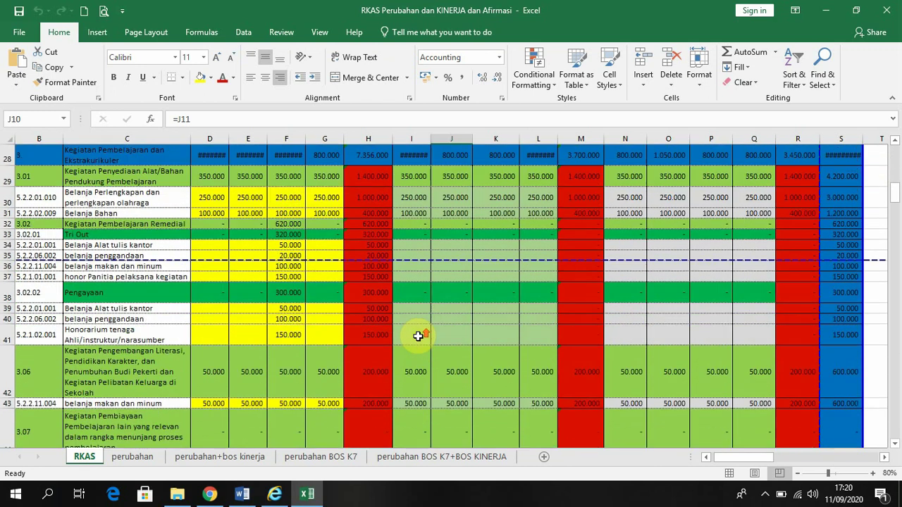
scroll(418, 335, "up", 5)
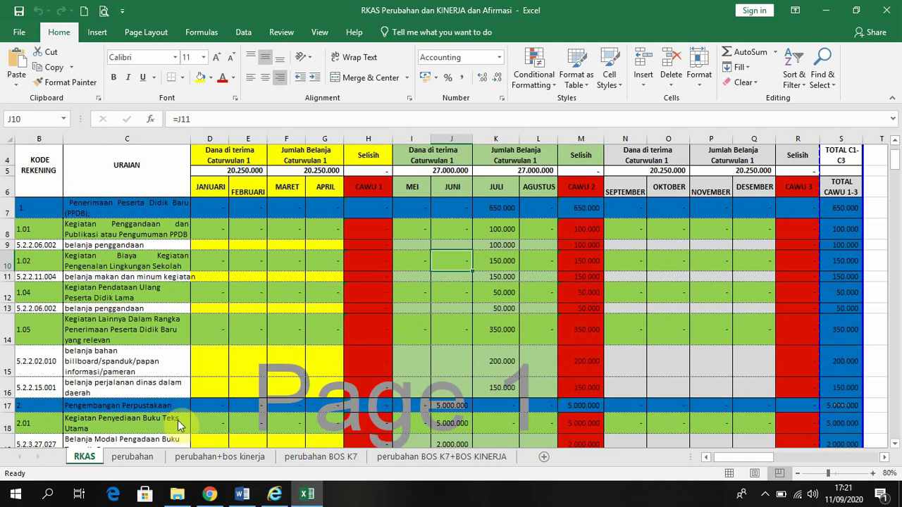
Compare the perubahan sheet's layout with the RKAS sheet, ending at the RKAS header rows.
left_click(136, 461)
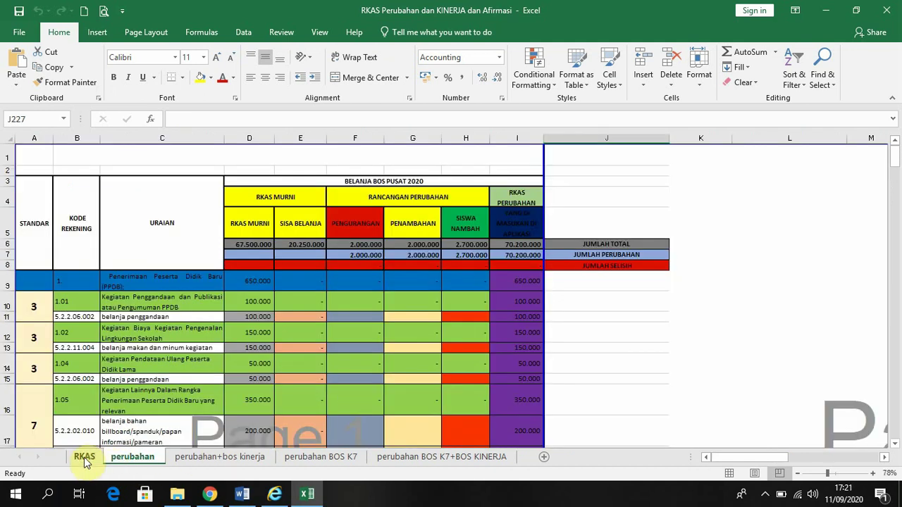
left_click(84, 457)
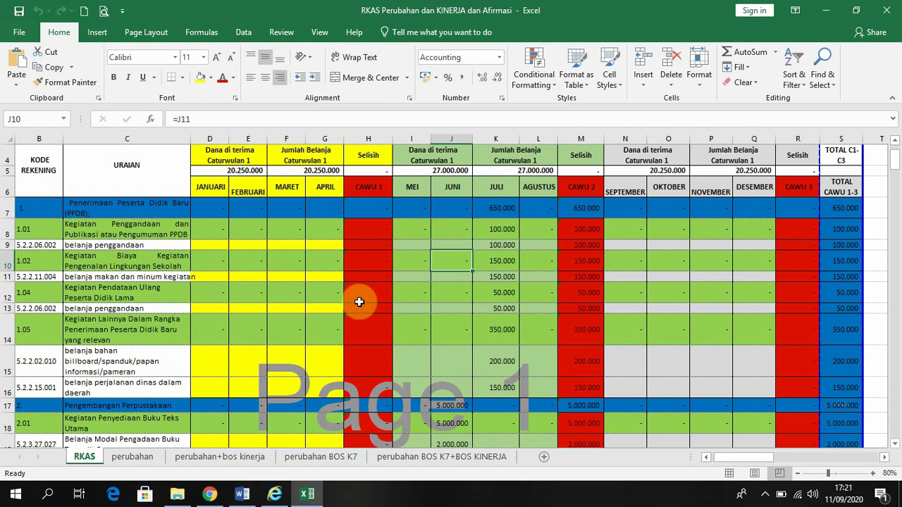
left_click(133, 458)
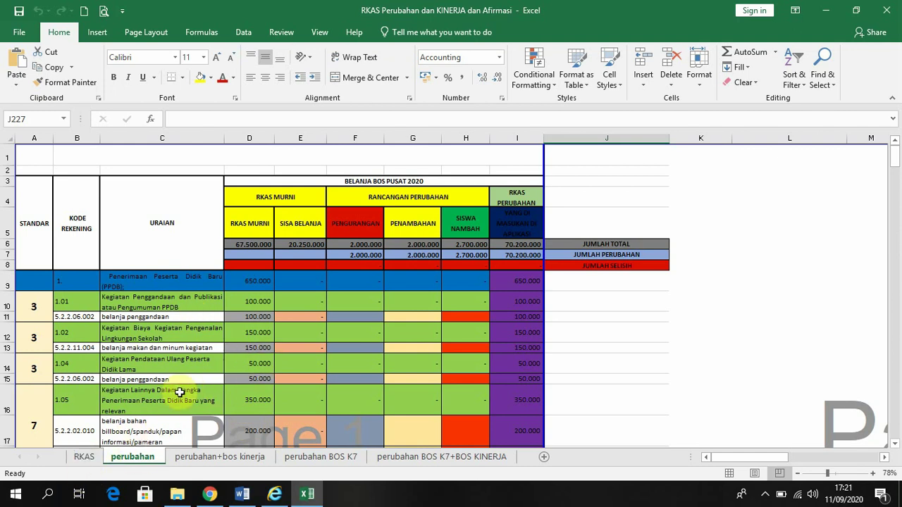
left_click(89, 462)
scroll(229, 354, "up", 2)
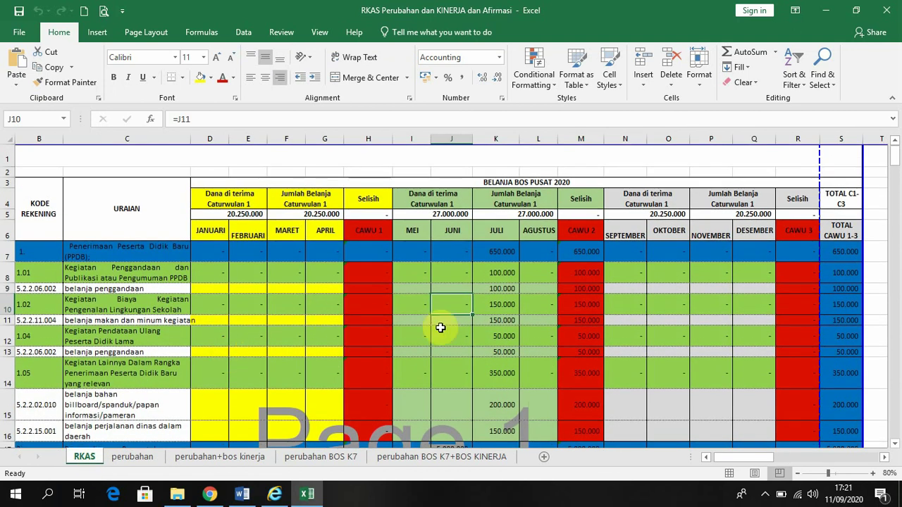
Inspect the JULI entries in cells K9, K11 and K14 of the RKAS sheet.
left_click(277, 310)
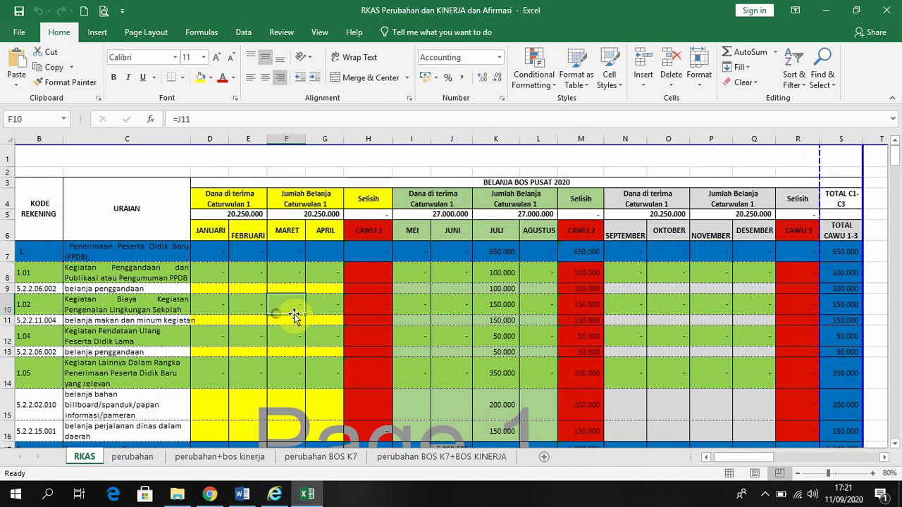
scroll(472, 303, "down", 3)
scroll(475, 303, "up", 3)
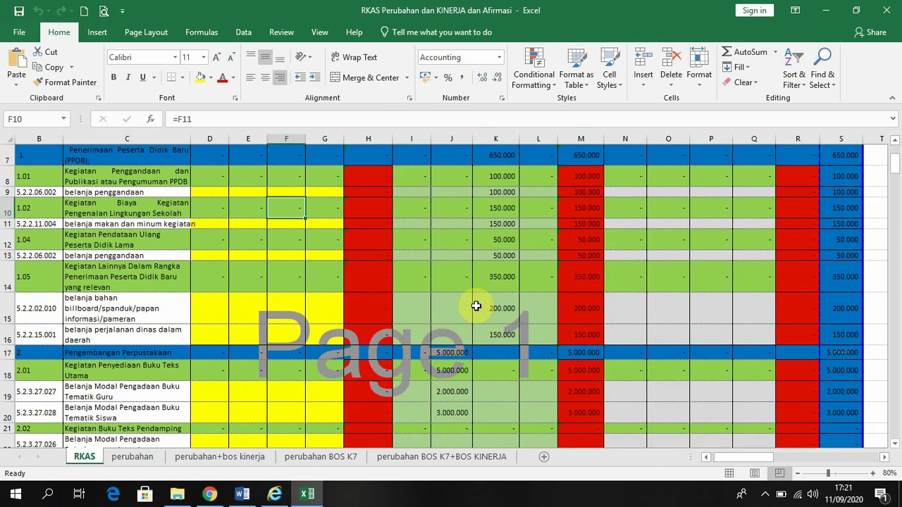
scroll(477, 305, "down", 1)
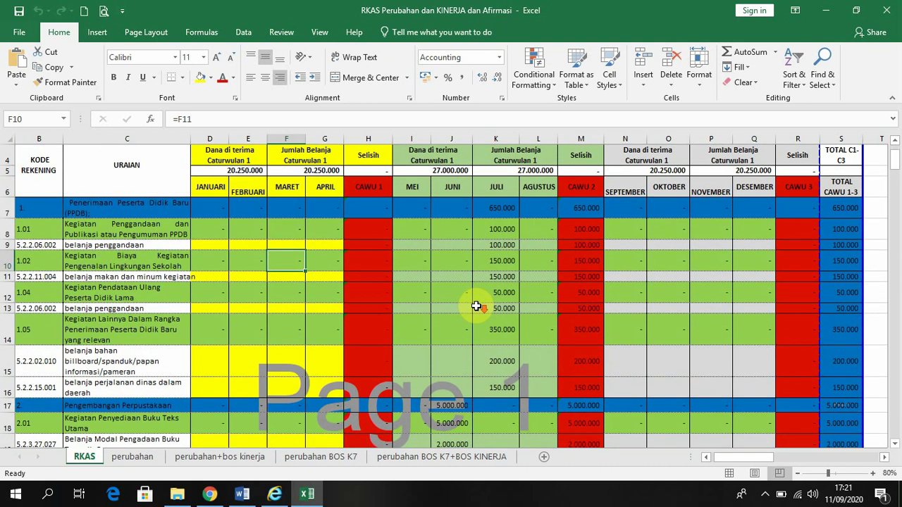
left_click(503, 242)
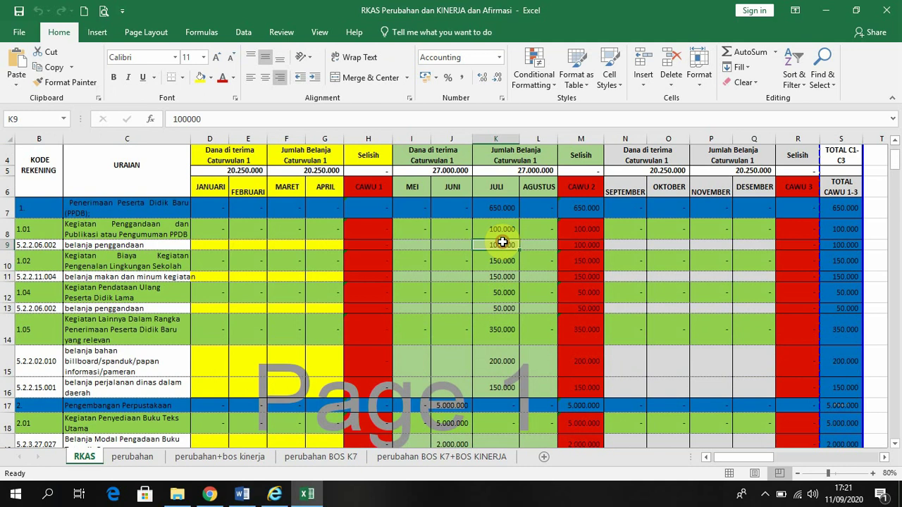
left_click(495, 278)
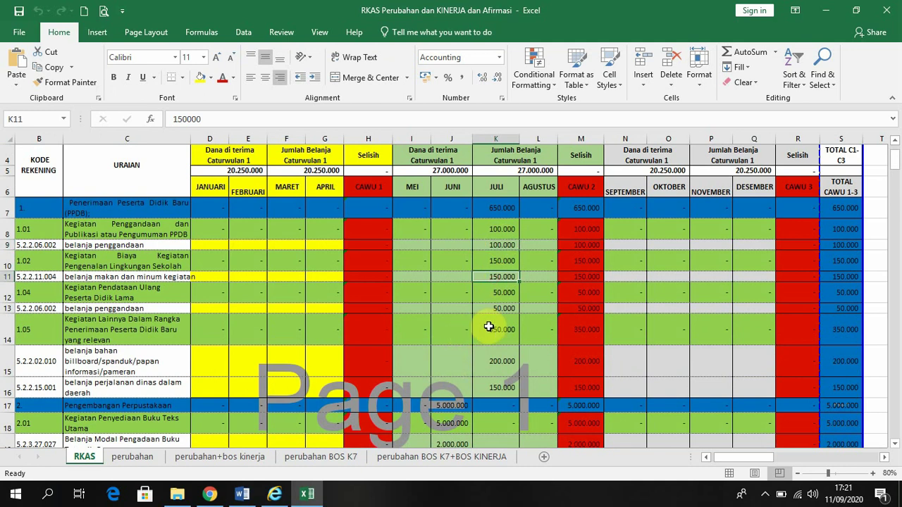
left_click(488, 328)
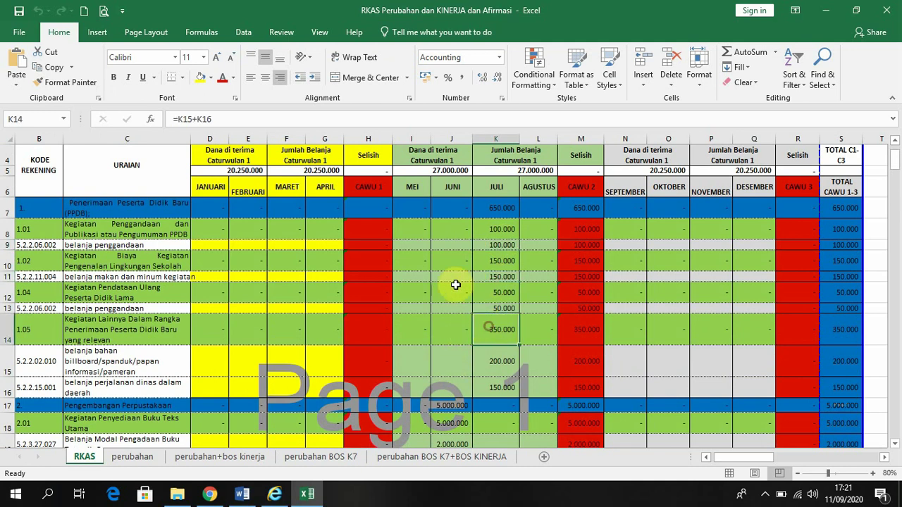
Examine the RKAS MURNI and SISA BELANJA column headings on the perubahan sheet.
left_click(134, 458)
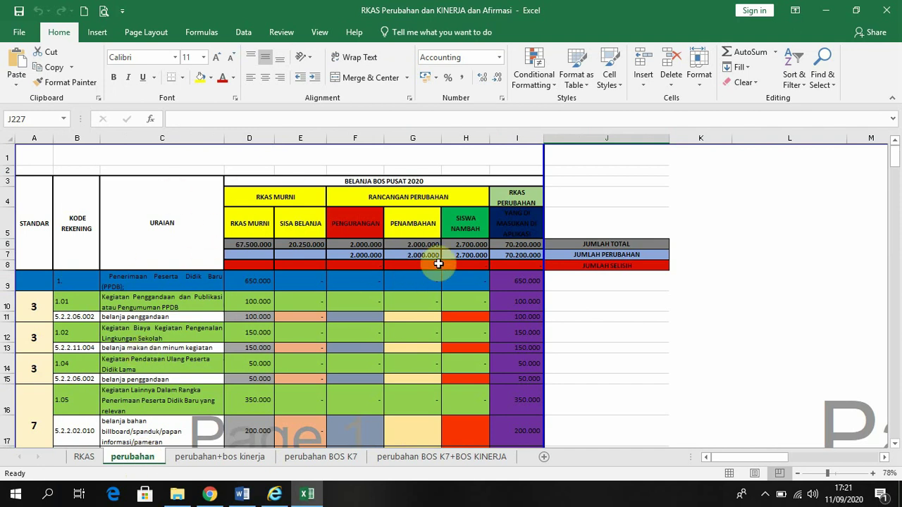
left_click(272, 196)
left_click(262, 226)
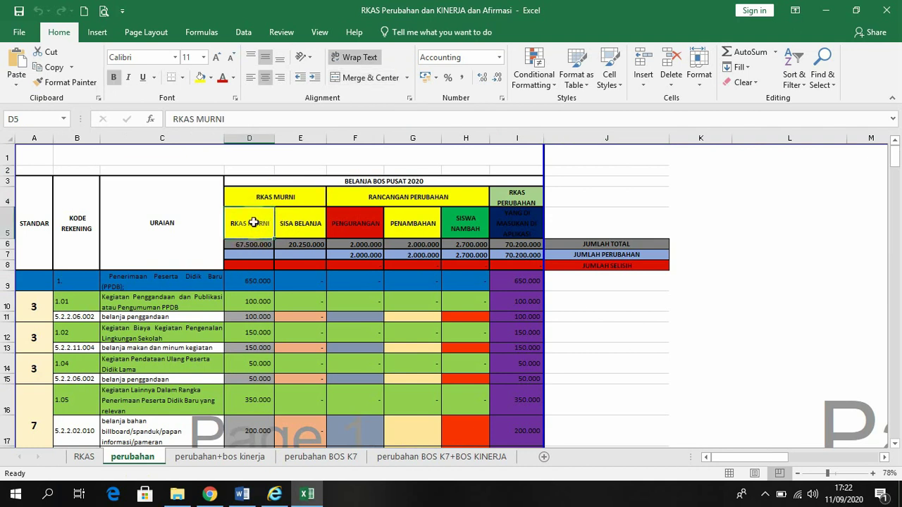
left_click(297, 224)
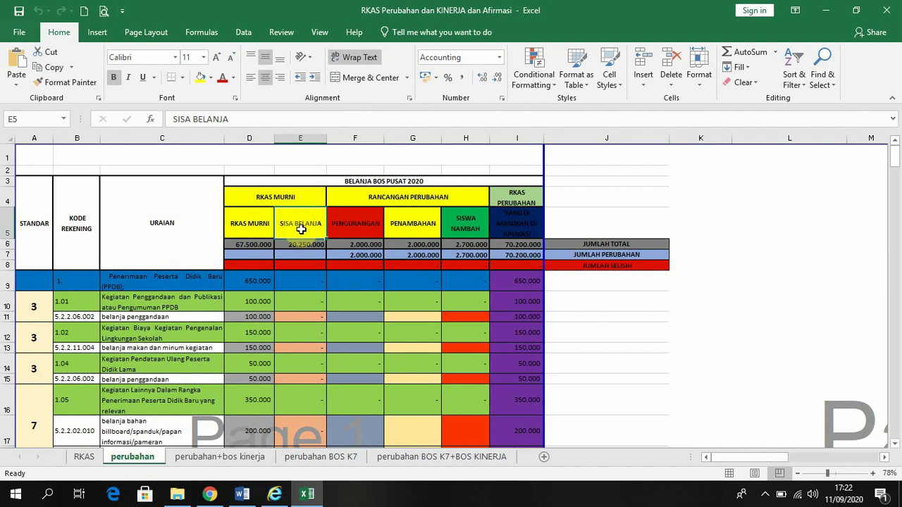
left_click(291, 256)
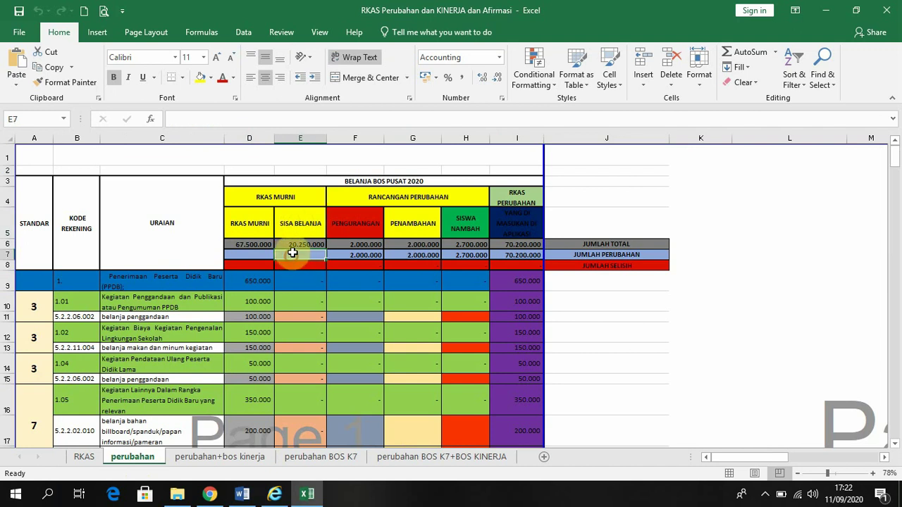
left_click(297, 222)
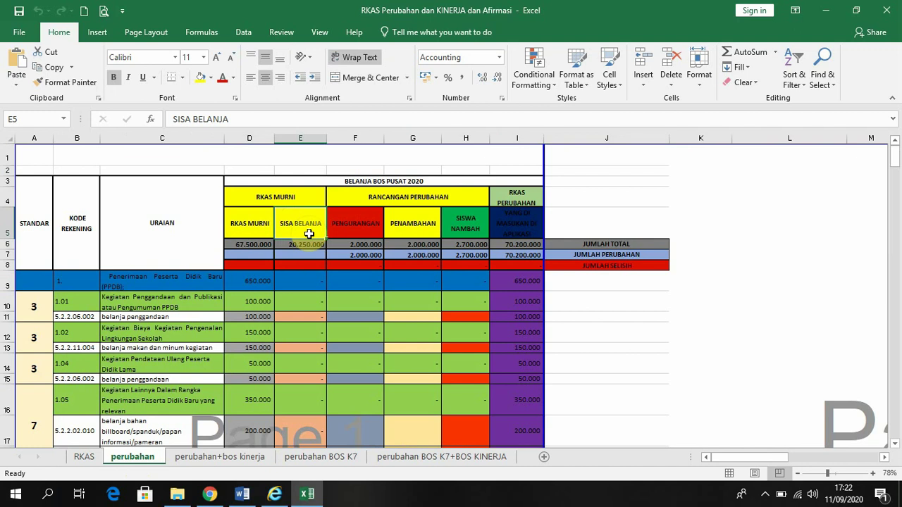
left_click(274, 198)
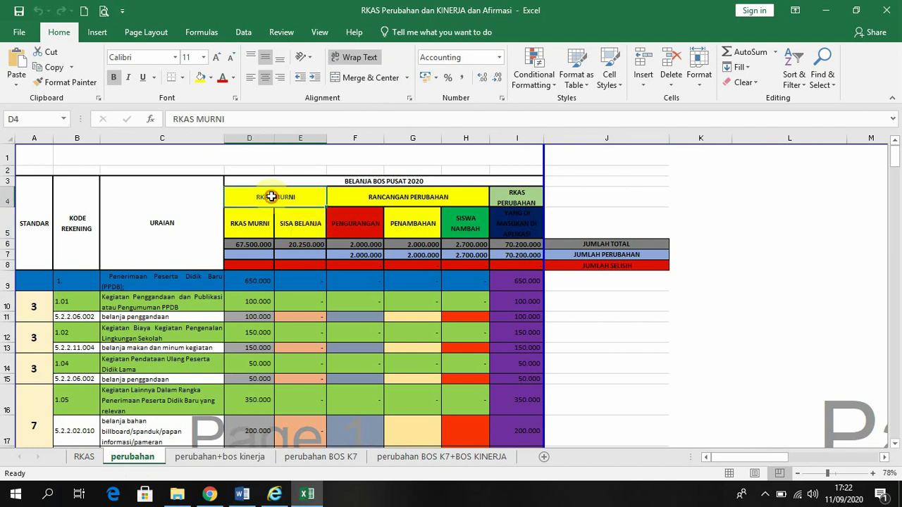
left_click(258, 223)
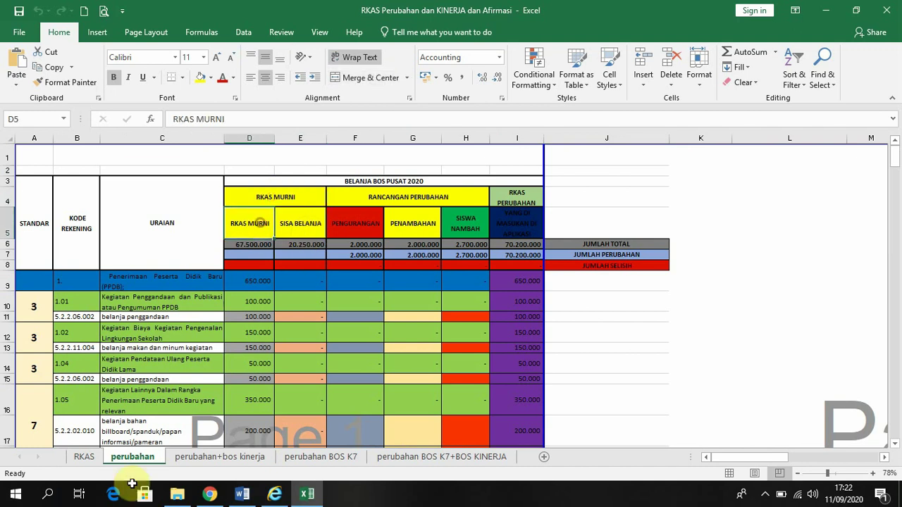
Check the RKAS sheet briefly, and review the perubahan sheet's activity rows down to the Ekstrakurikuler items and back to the header.
left_click(83, 457)
left_click(127, 457)
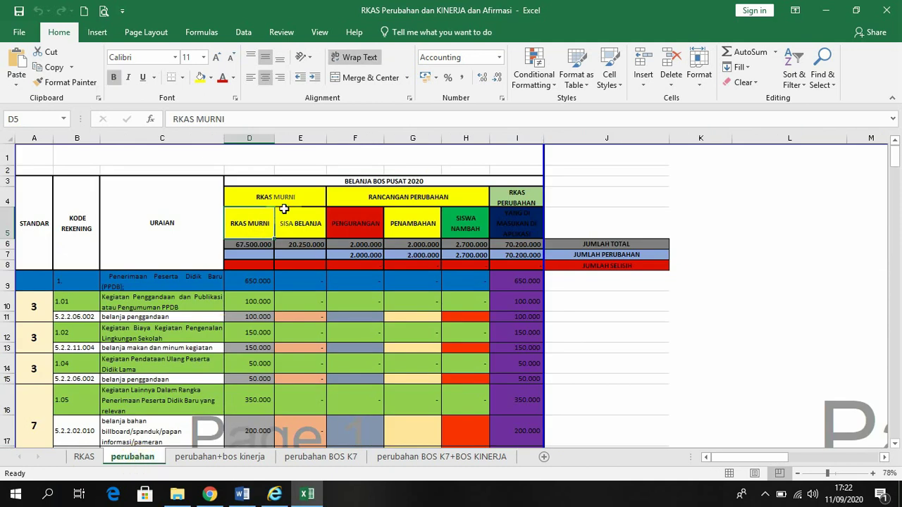
scroll(270, 318, "down", 8)
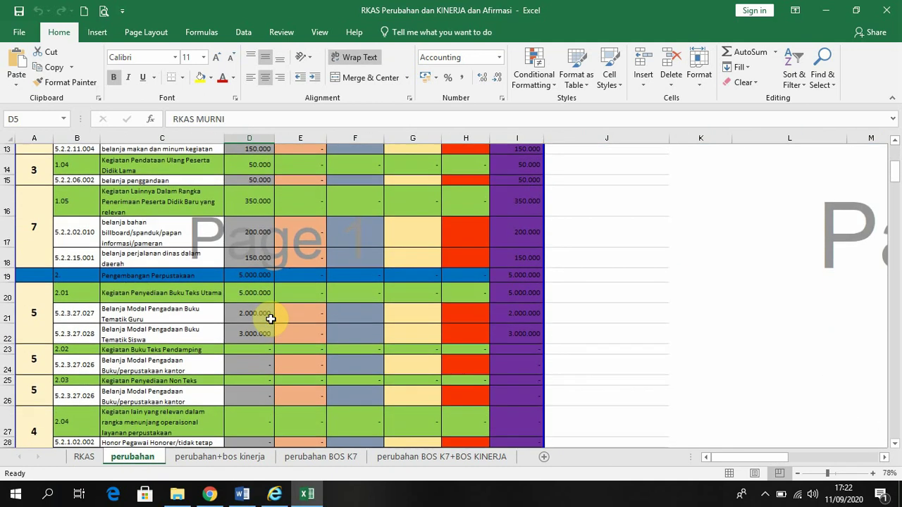
scroll(272, 334, "down", 5)
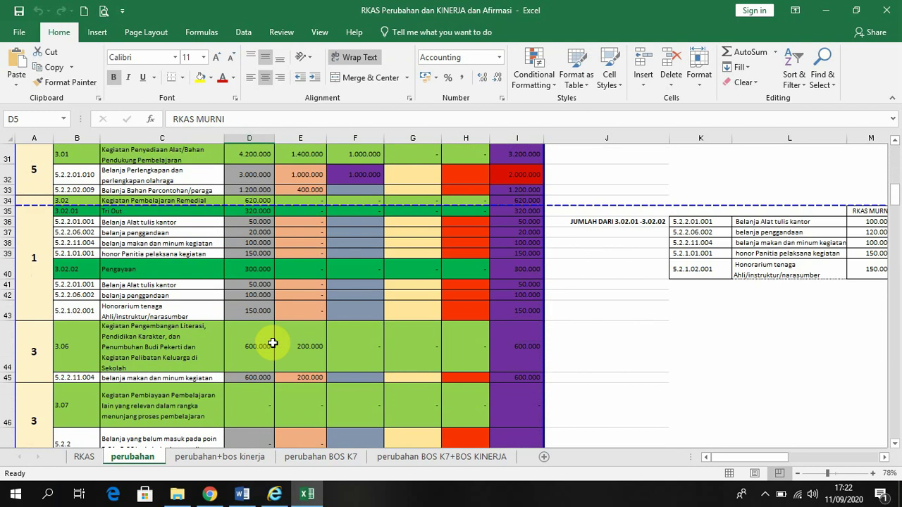
scroll(272, 343, "down", 1)
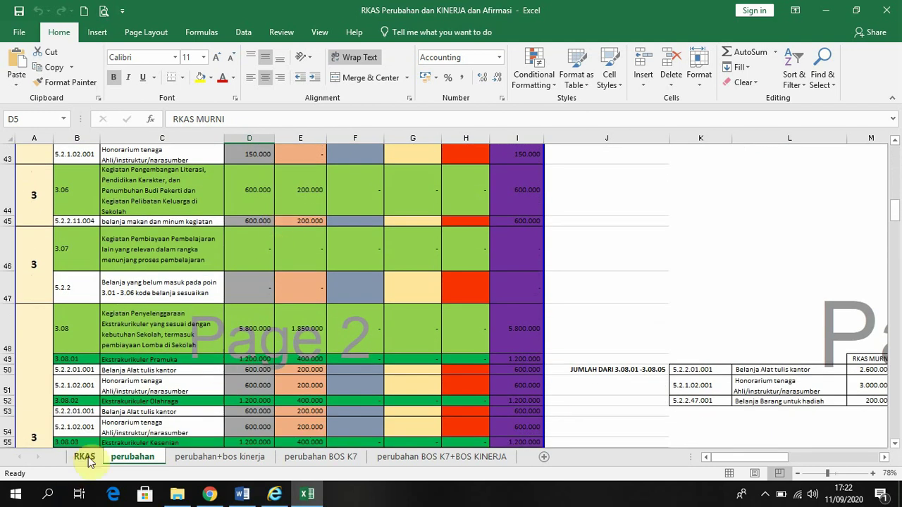
scroll(247, 296, "up", 8)
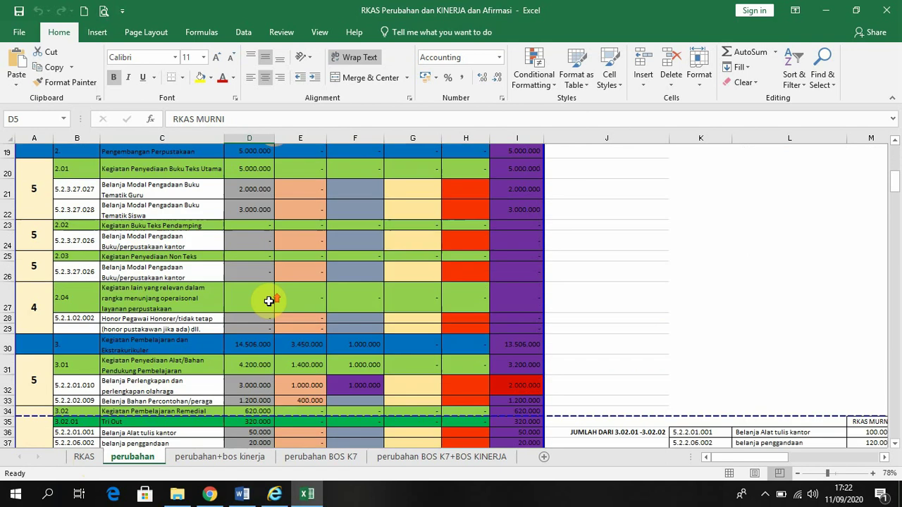
scroll(268, 301, "up", 6)
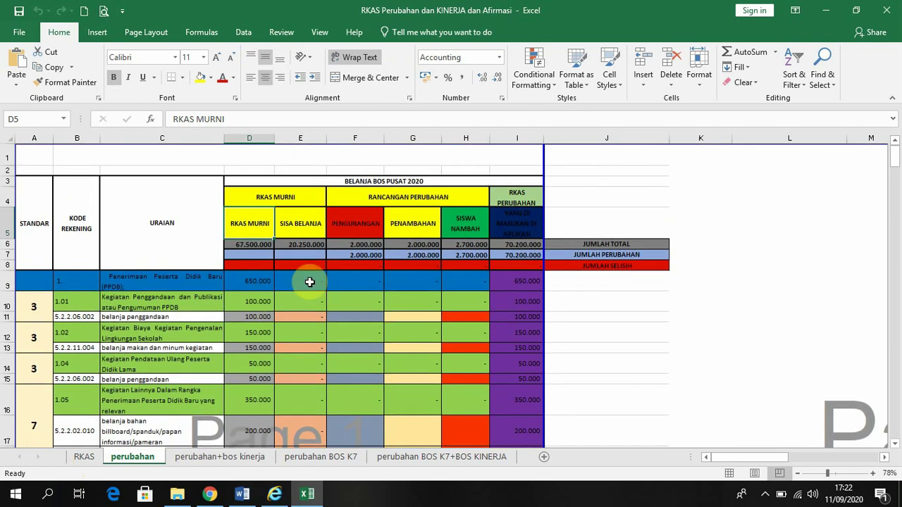
Examine the RANCANGAN PERUBAHAN headings PENGURANGAN, PENAMBAHAN and SISWA NAMBAH, plus the YANG DI MASUKAN DI APLIKASI heading, on the perubahan sheet.
left_click(379, 198)
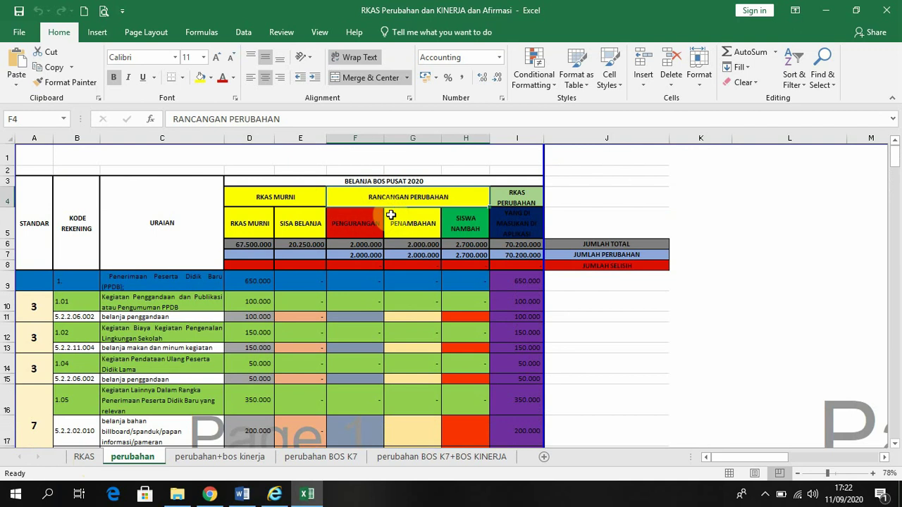
left_click(414, 223)
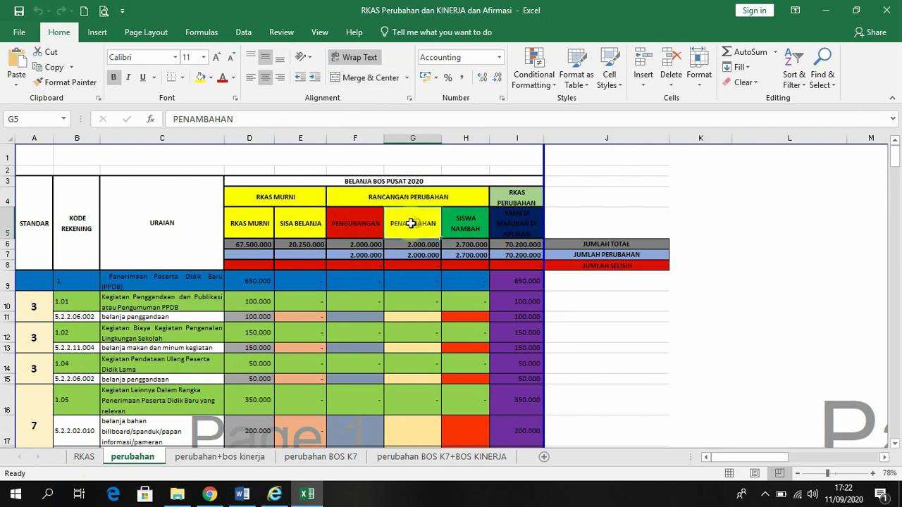
left_click(349, 225)
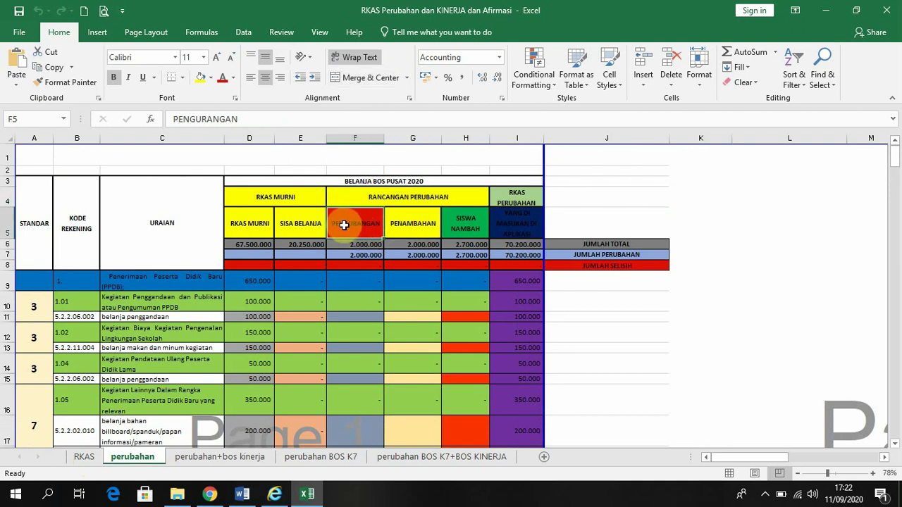
left_click(409, 224)
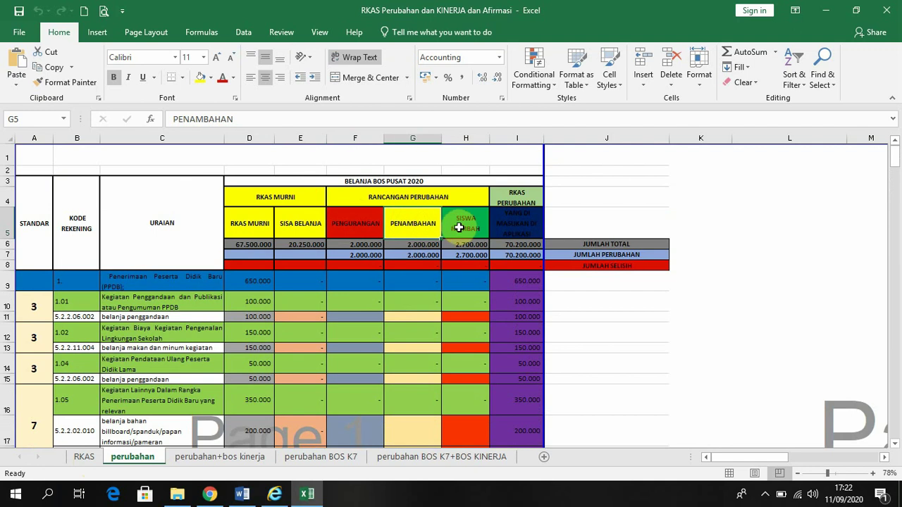
left_click(463, 226)
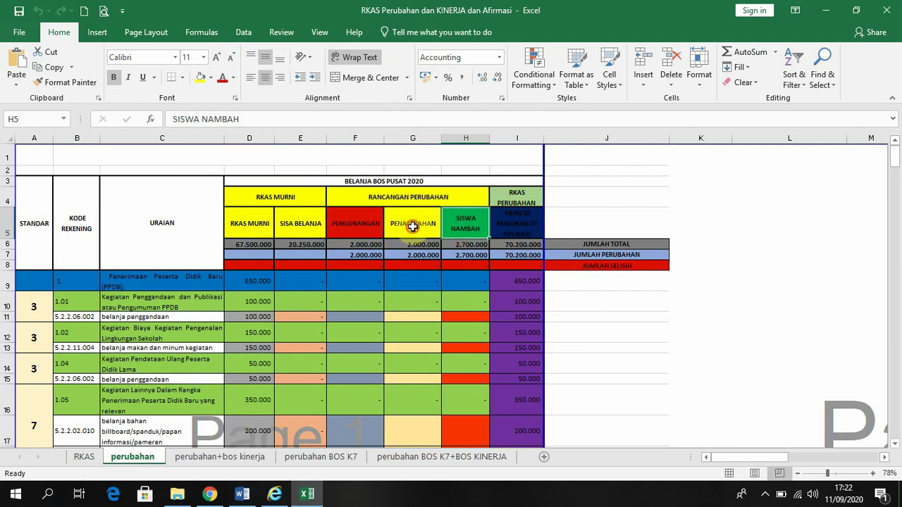
left_click(515, 227)
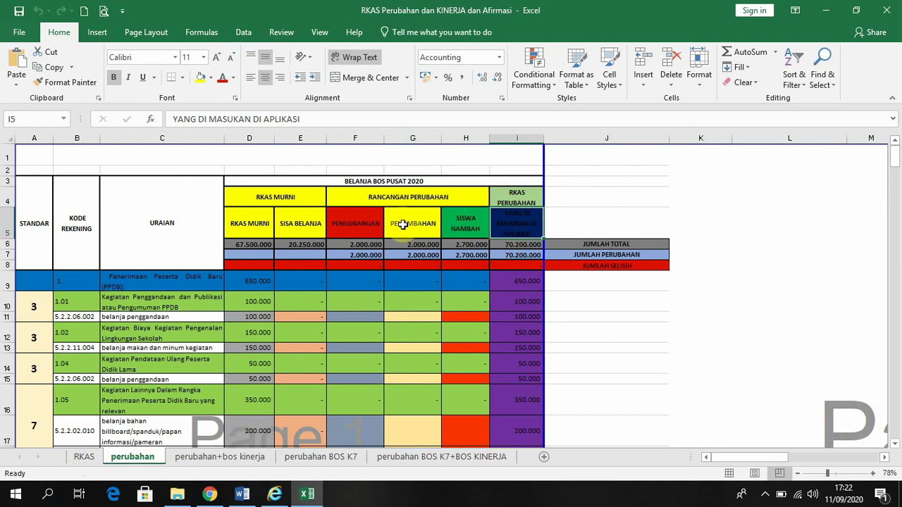
left_click(355, 228)
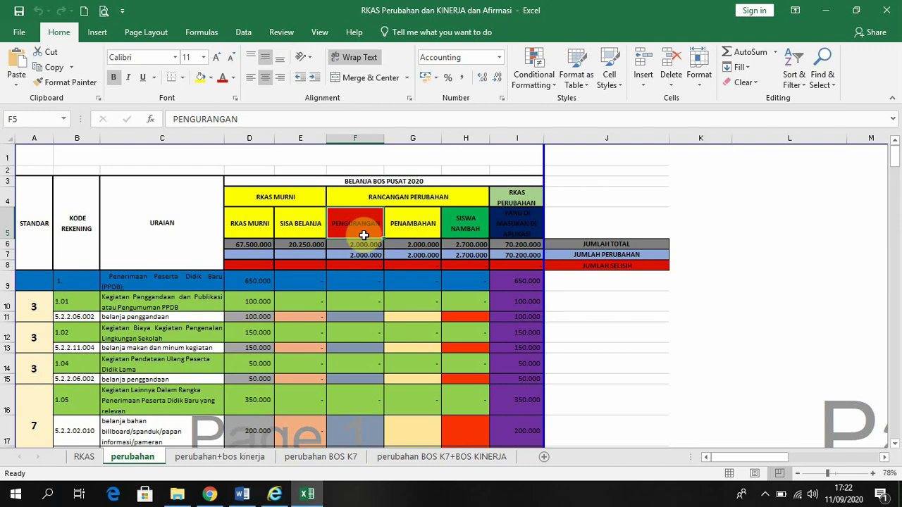
left_click(401, 223)
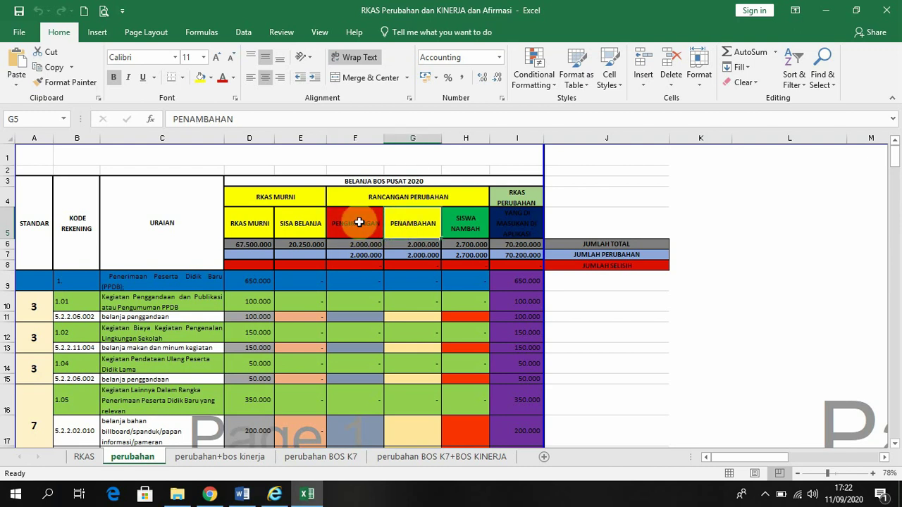
left_click(359, 222)
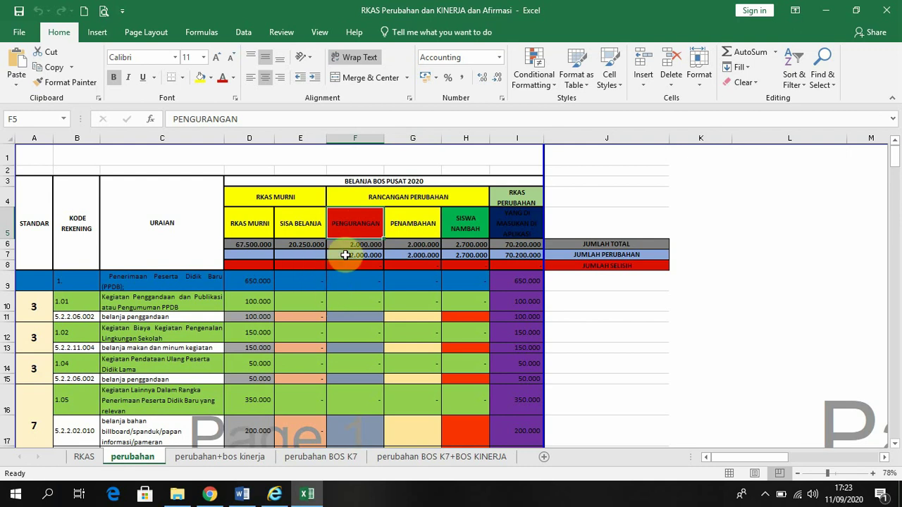
Look through the PENGURANGAN column's activity rows and inspect cell F32 for Belanja Perlengkapan dan perlengkapan olahraga.
scroll(345, 254, "down", 8)
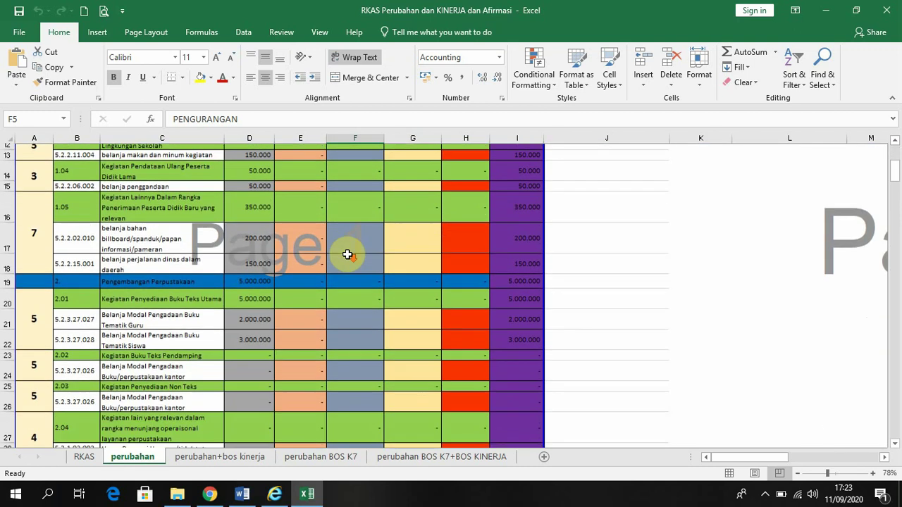
scroll(354, 286, "down", 1)
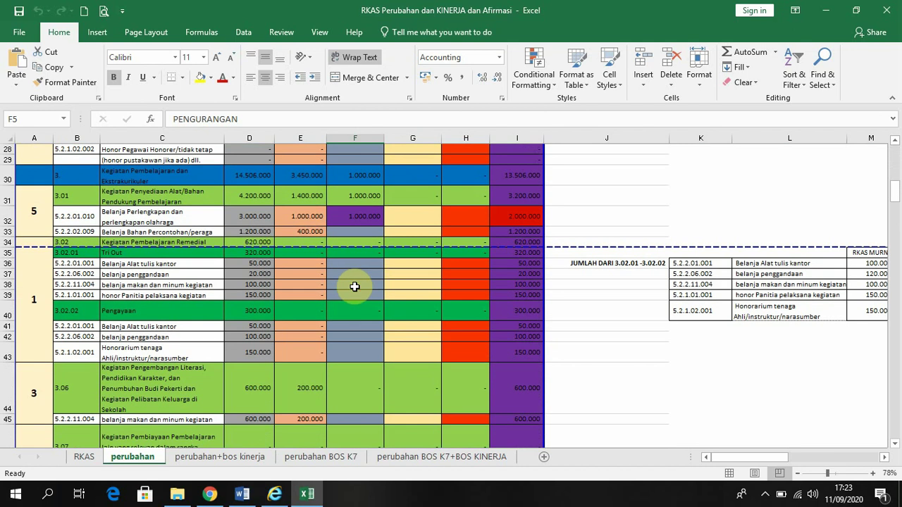
scroll(351, 273, "up", 4)
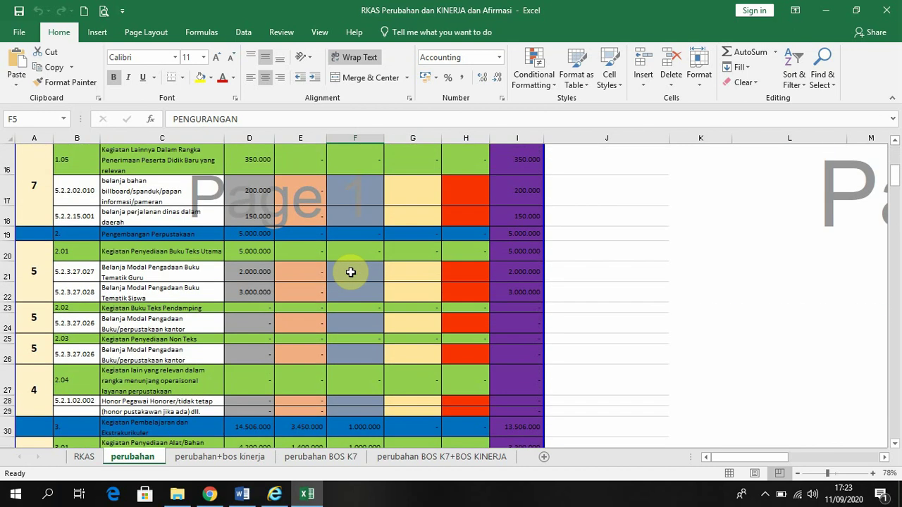
scroll(351, 272, "down", 7)
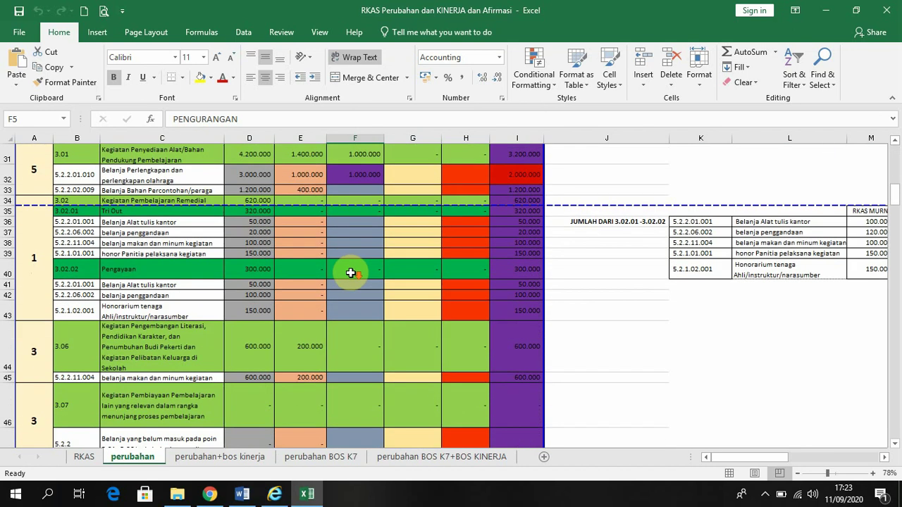
scroll(350, 273, "down", 3)
scroll(350, 273, "up", 6)
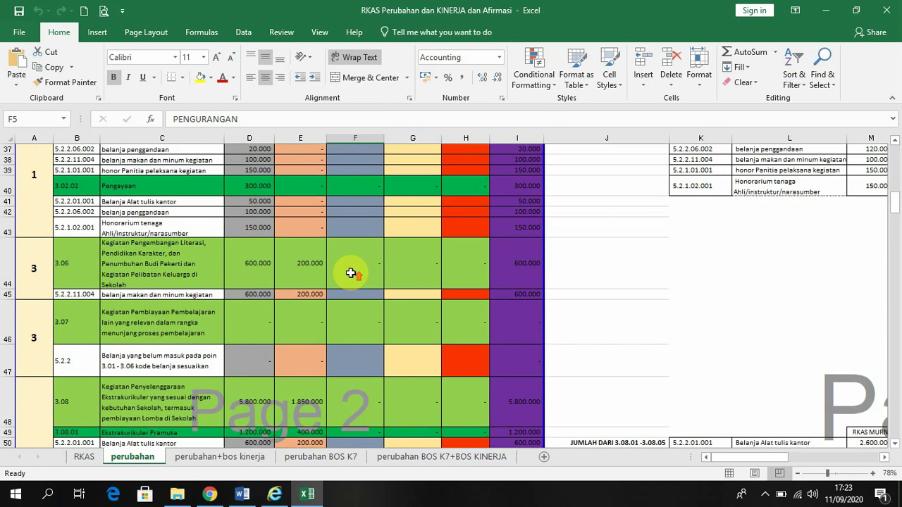
scroll(350, 273, "up", 2)
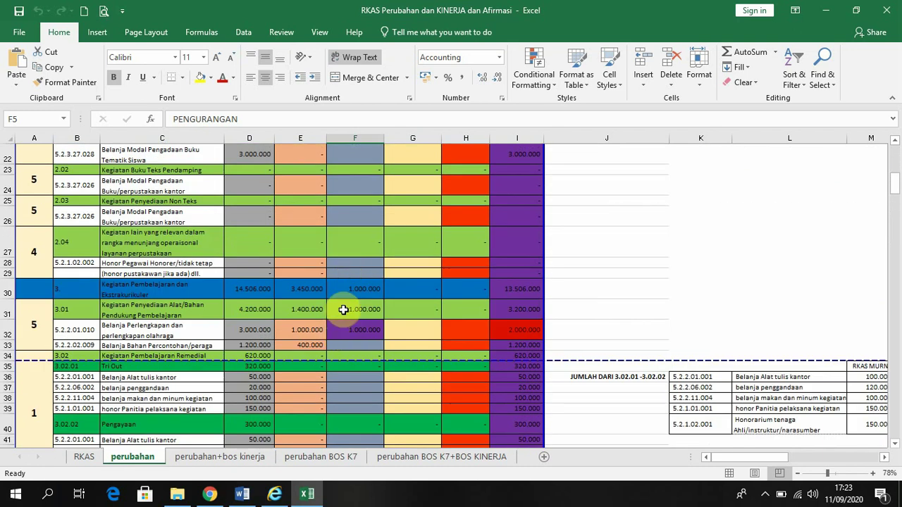
scroll(343, 310, "up", 1)
scroll(345, 313, "down", 1)
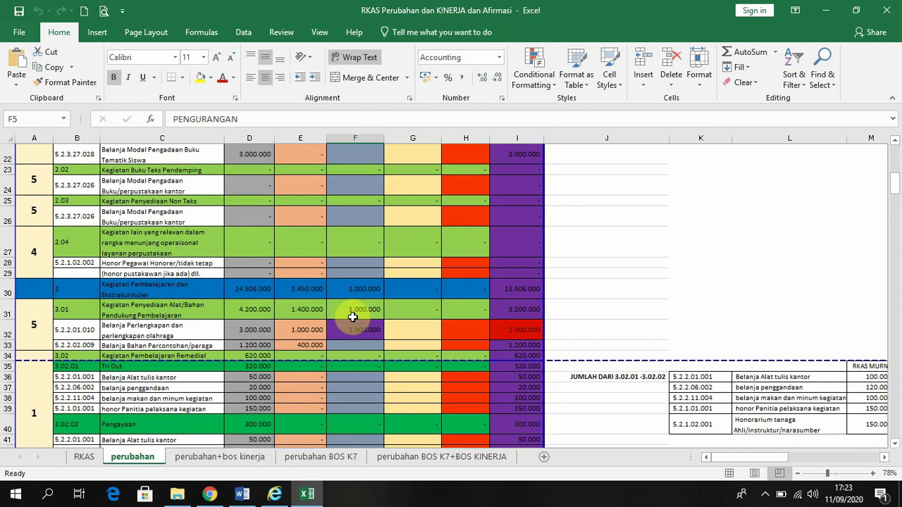
left_click(354, 329)
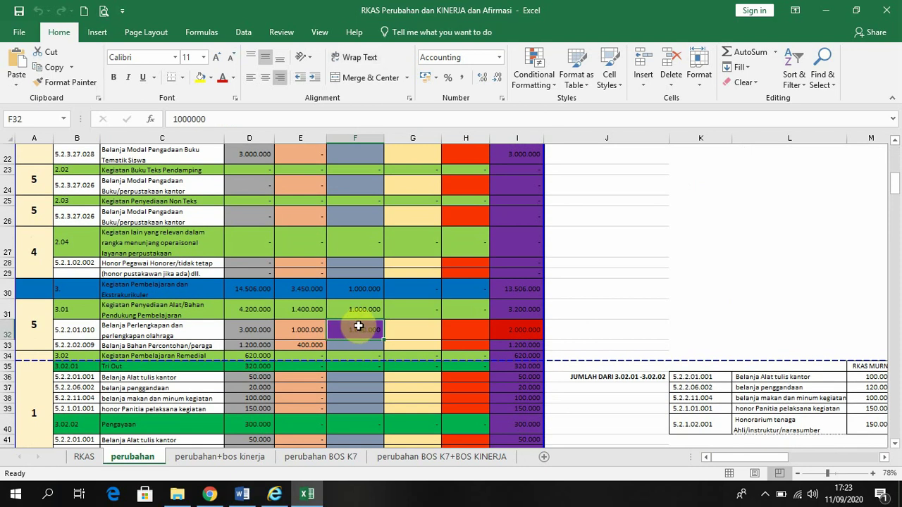
Check the reduction entry in F32 against the PENGURANGAN heading and the total rows above it.
scroll(365, 272, "up", 6)
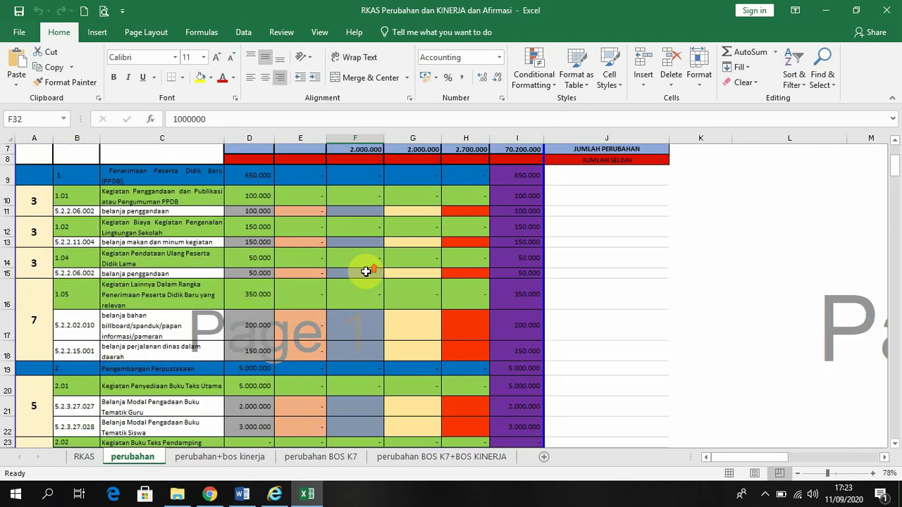
scroll(366, 269, "up", 1)
scroll(360, 232, "down", 4)
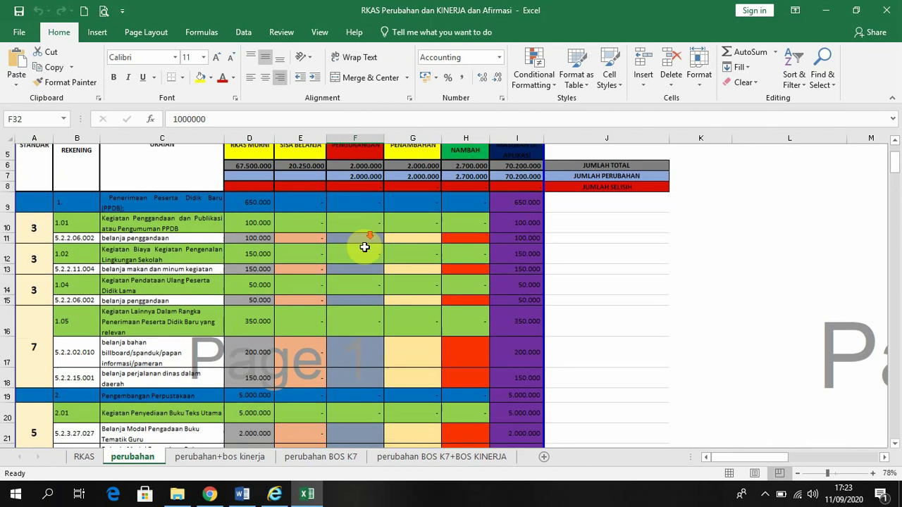
scroll(363, 280, "down", 2)
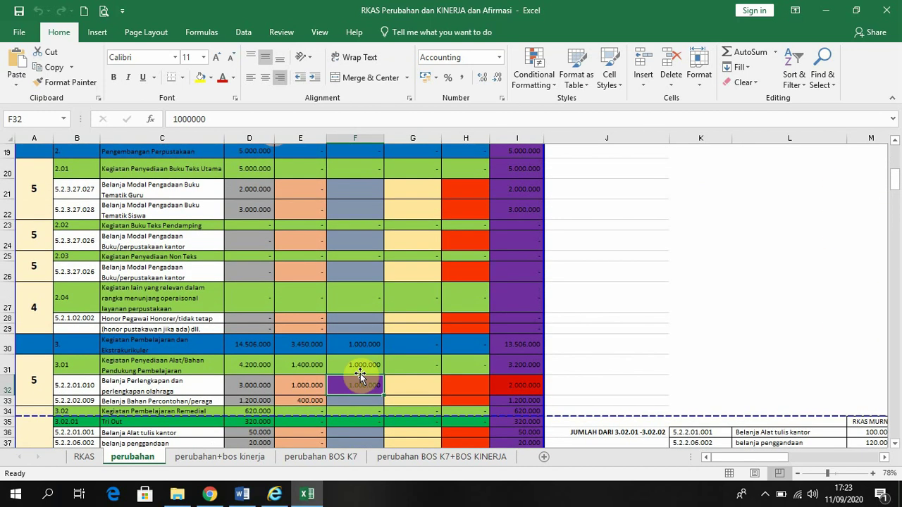
scroll(350, 238, "up", 6)
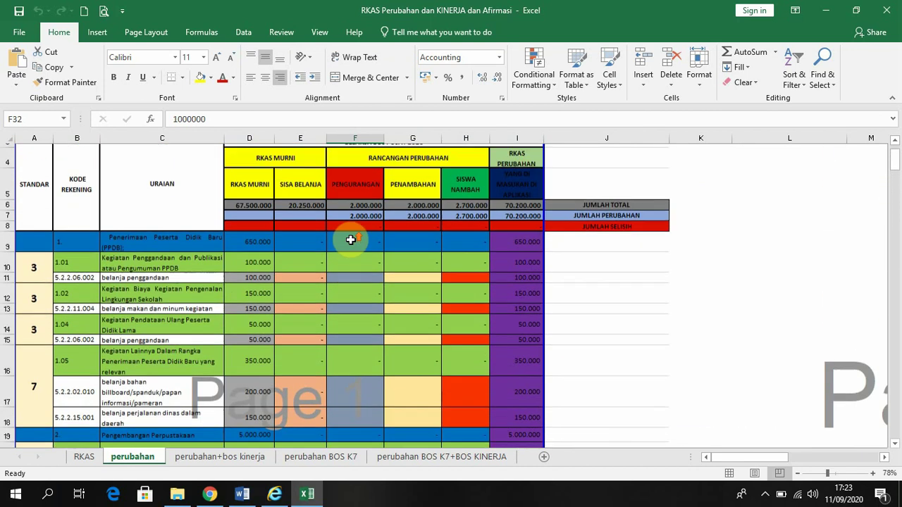
Compare the SISA BELANJA, RKAS MURNI and PENGURANGAN column headings in row 5.
left_click(304, 225)
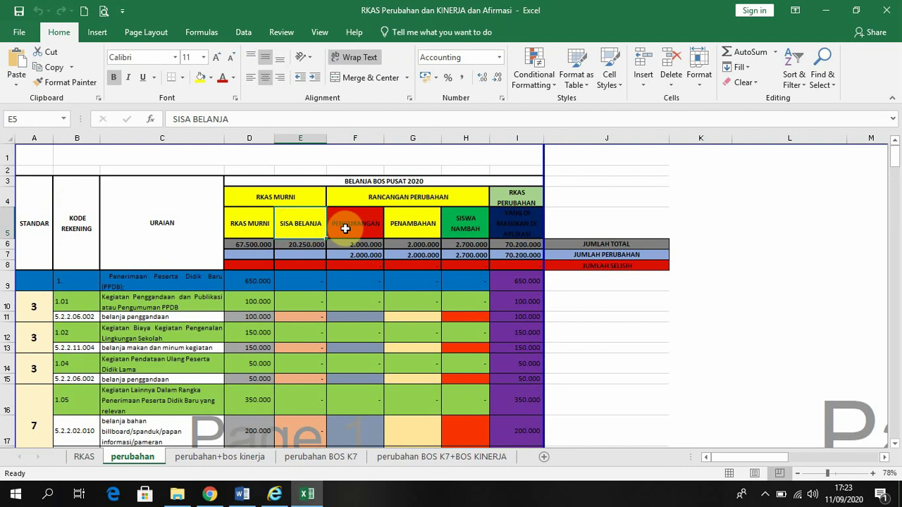
left_click(243, 227)
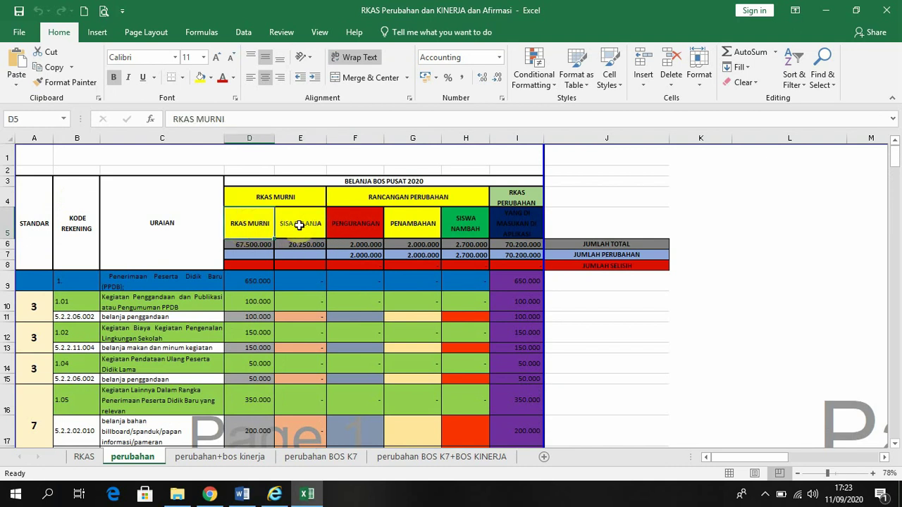
left_click(299, 226)
left_click(356, 226)
left_click(311, 226)
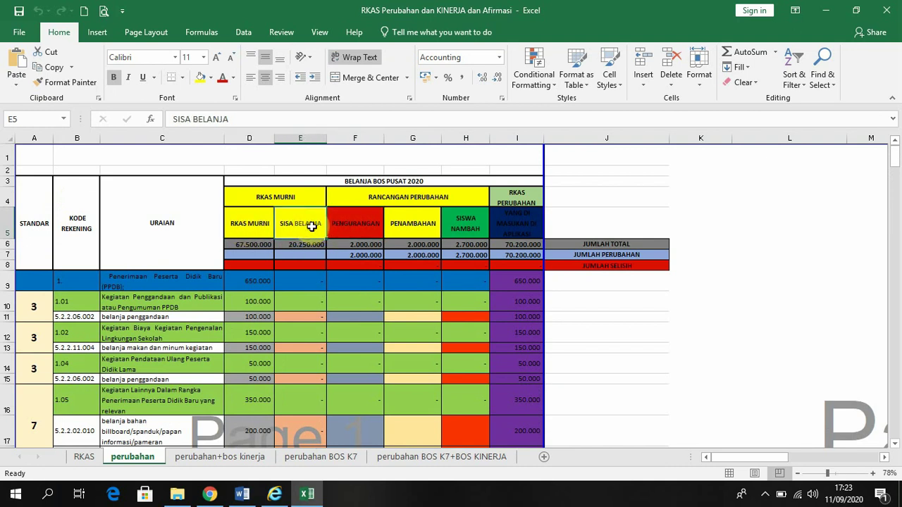
Inspect the SISA BELANJA formula in E32 and the PENGURANGAN entry in F32 for the sports equipment item.
scroll(314, 230, "down", 5)
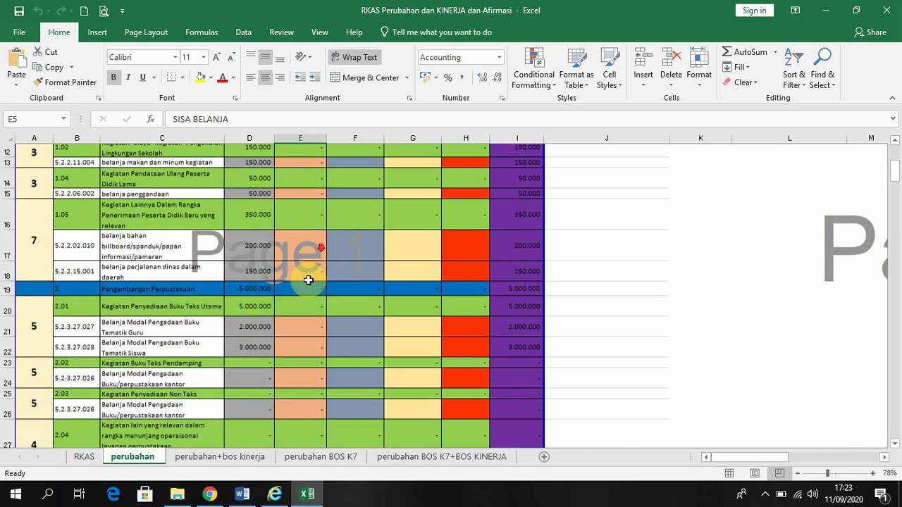
scroll(306, 293, "down", 3)
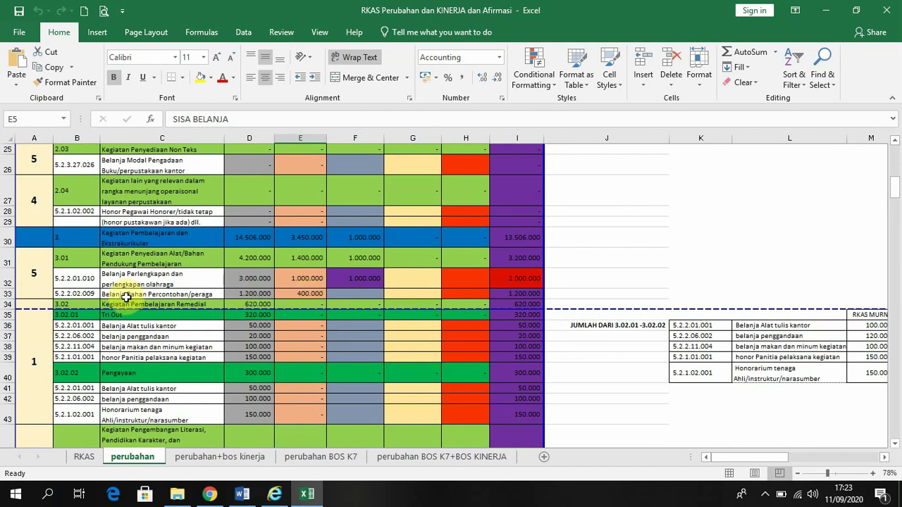
left_click(324, 277)
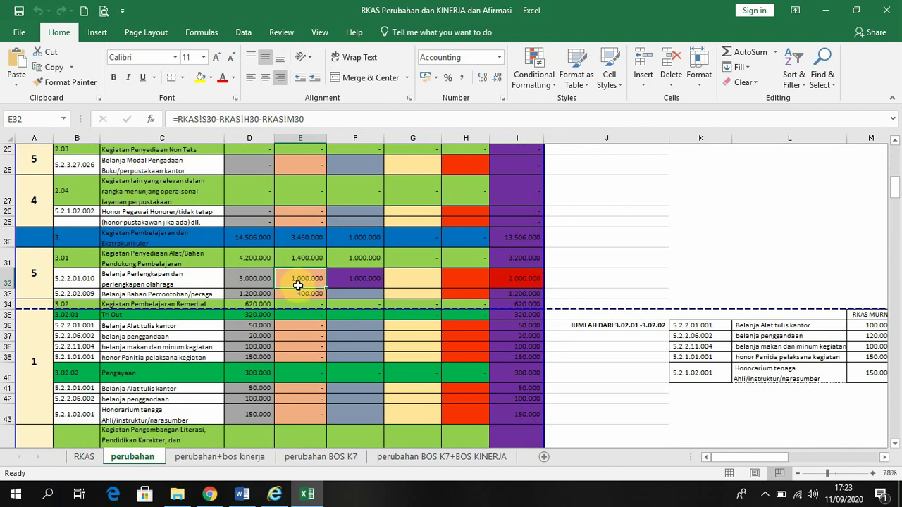
left_click(356, 280)
Recheck the column headings, and trace the sports equipment row through cells E32, F32 and the revised-budget formula in I32.
scroll(372, 272, "up", 8)
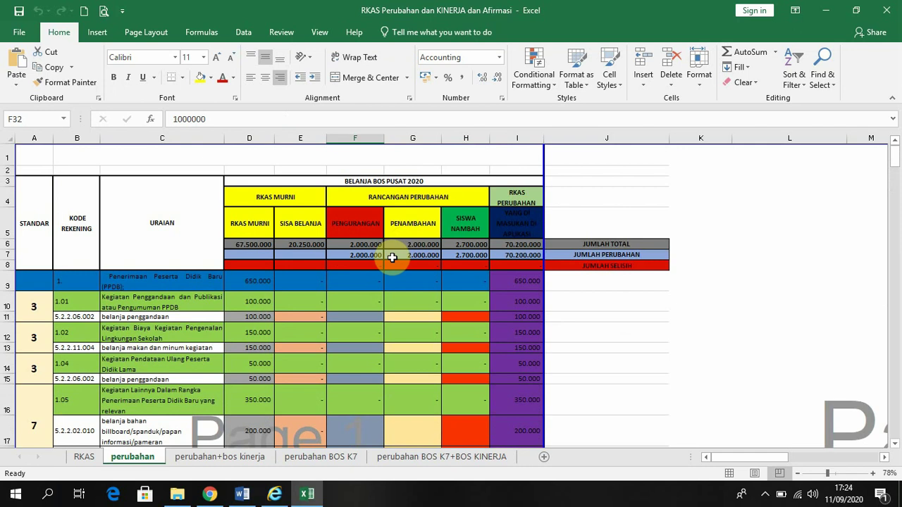
scroll(368, 301, "down", 5)
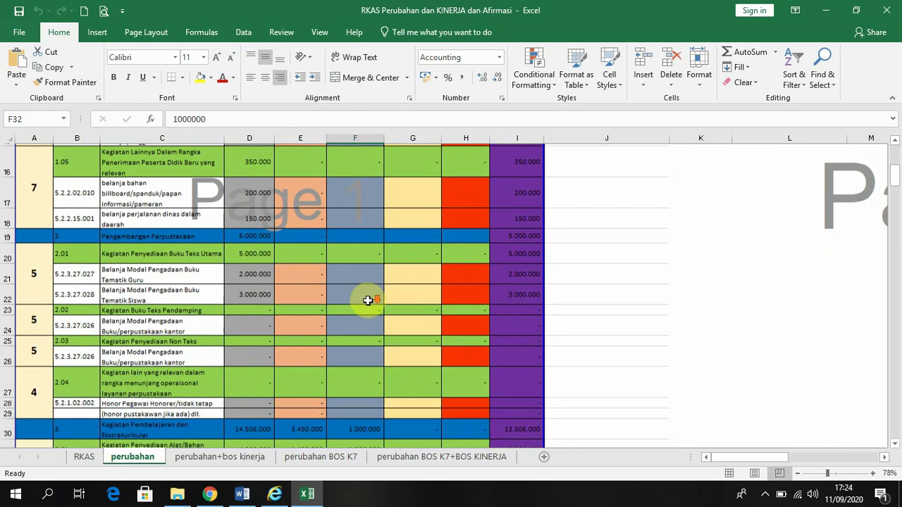
scroll(368, 301, "down", 3)
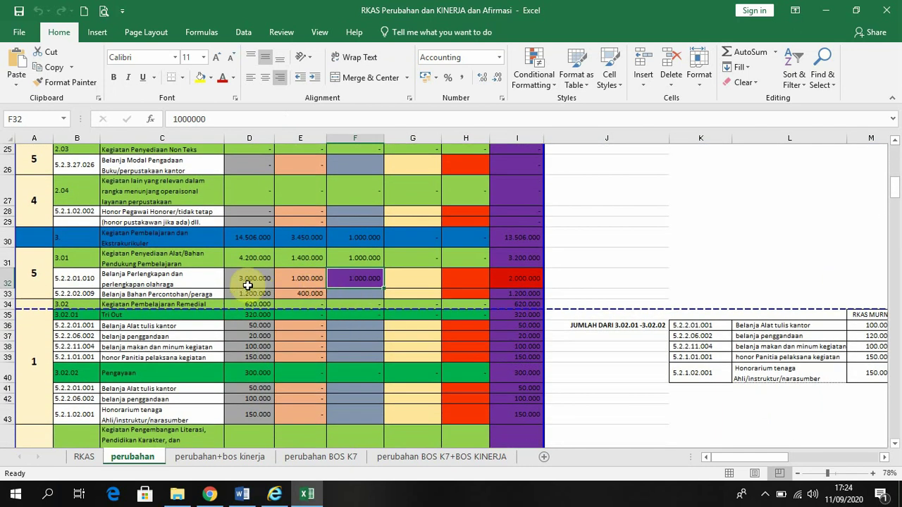
left_click(304, 279)
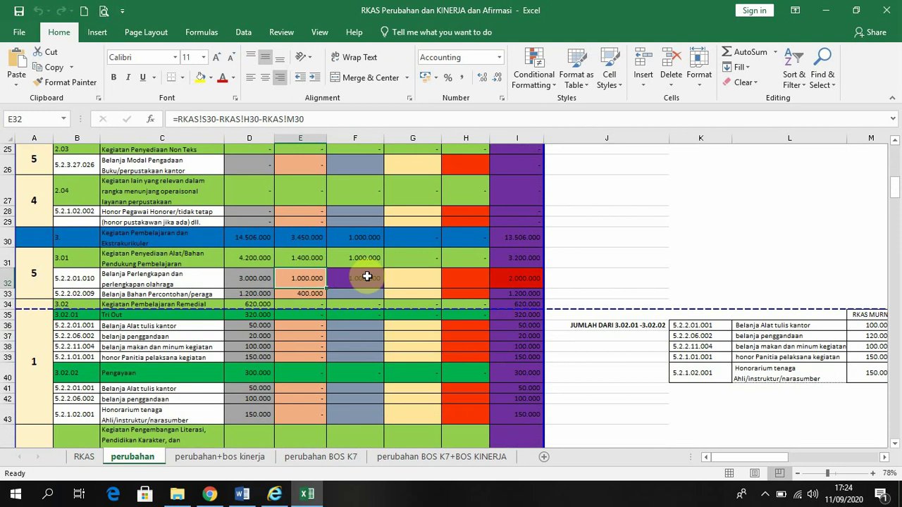
left_click(367, 277)
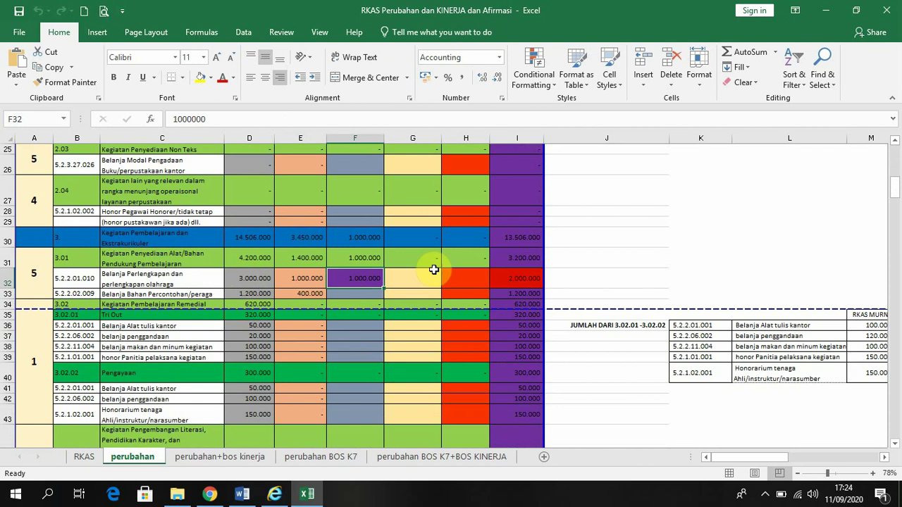
left_click(516, 274)
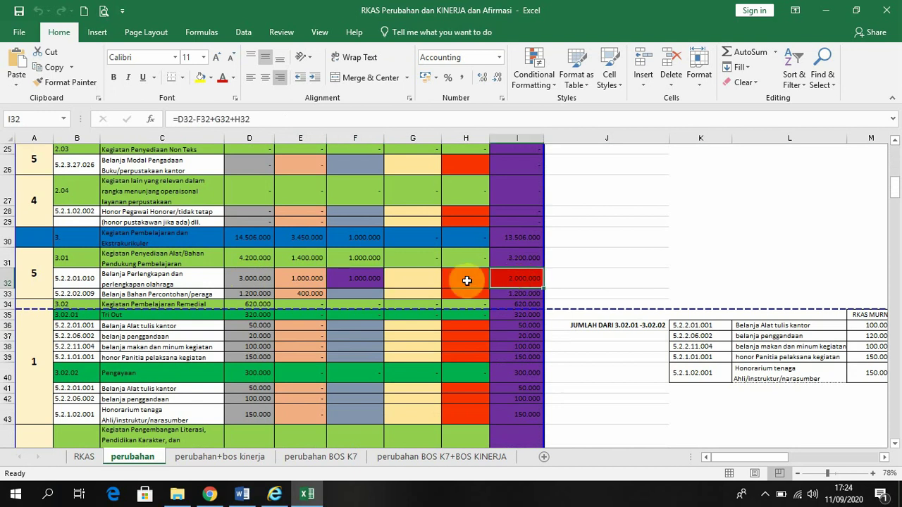
Inspect the SISA BELANJA formula in E194 and the PENGURANGAN entry in F194 for the Belanja Bahan Pertukangan item.
left_click(356, 280)
scroll(352, 282, "down", 5)
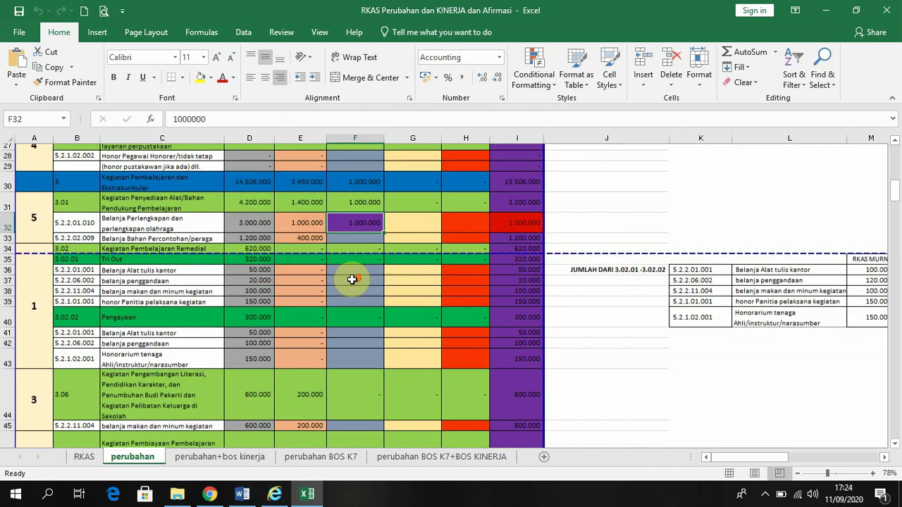
scroll(358, 297, "down", 8)
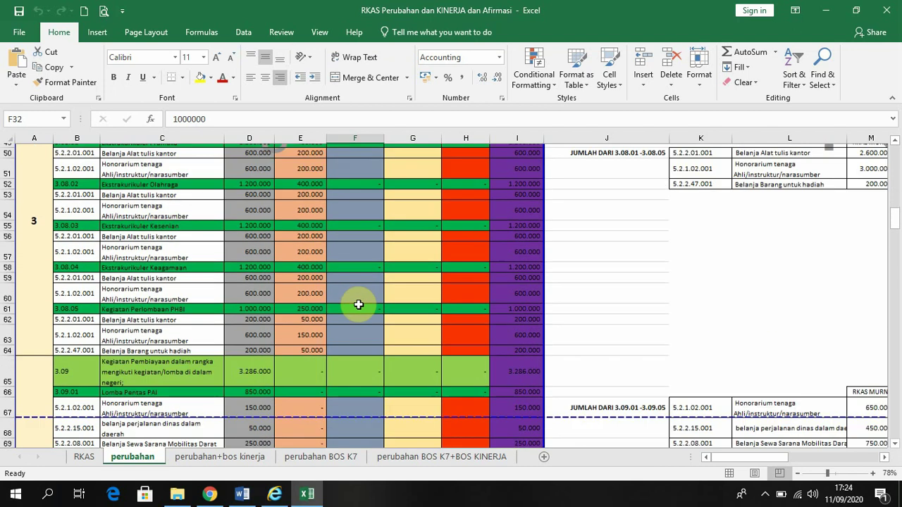
scroll(359, 322, "down", 7)
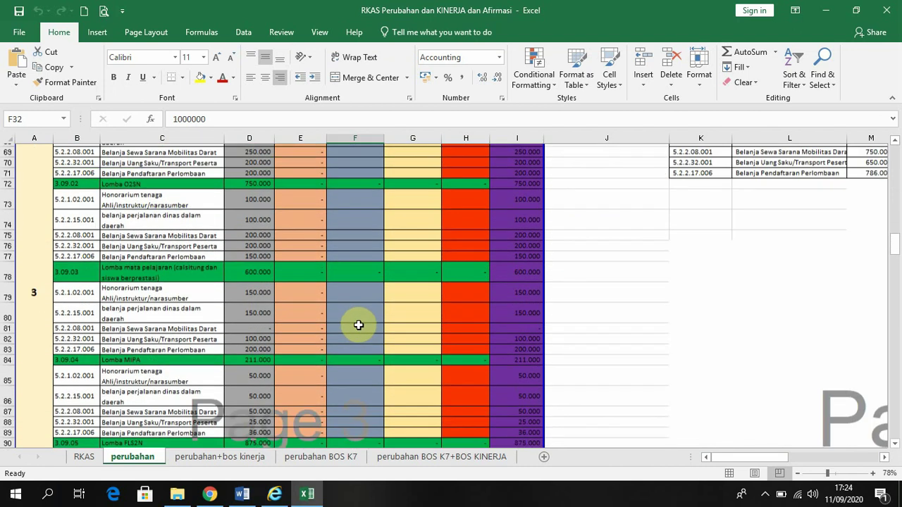
scroll(358, 329, "down", 6)
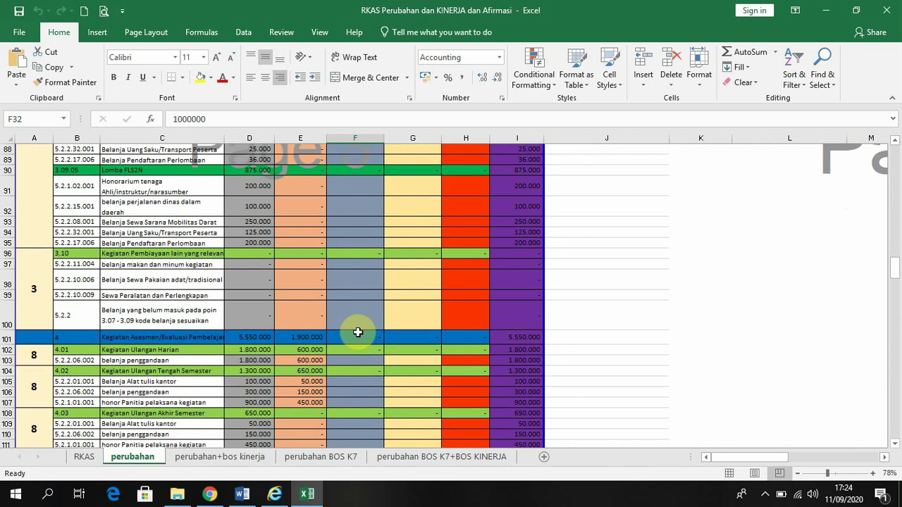
scroll(358, 332, "down", 8)
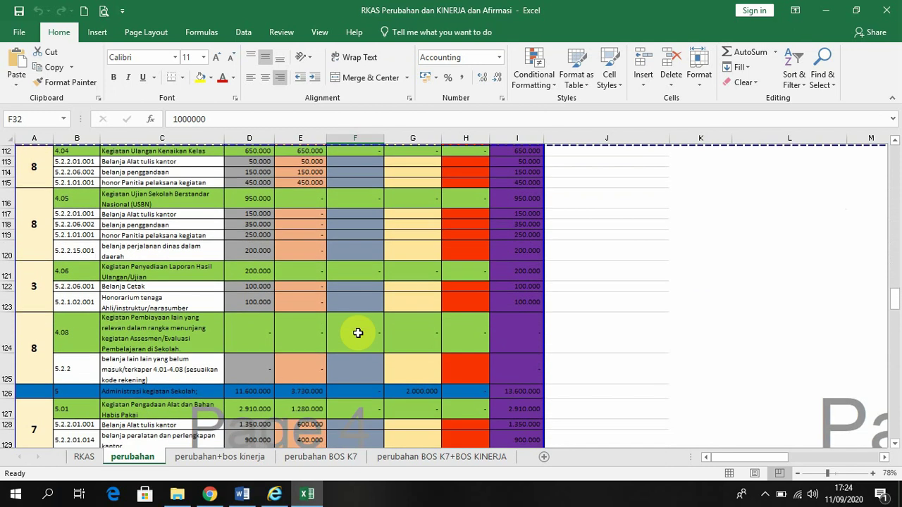
scroll(355, 345, "down", 10)
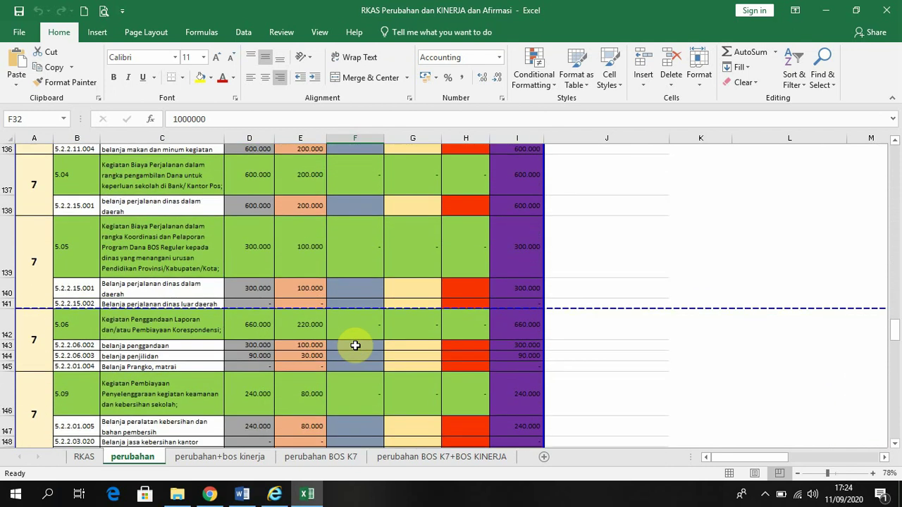
scroll(355, 346, "down", 8)
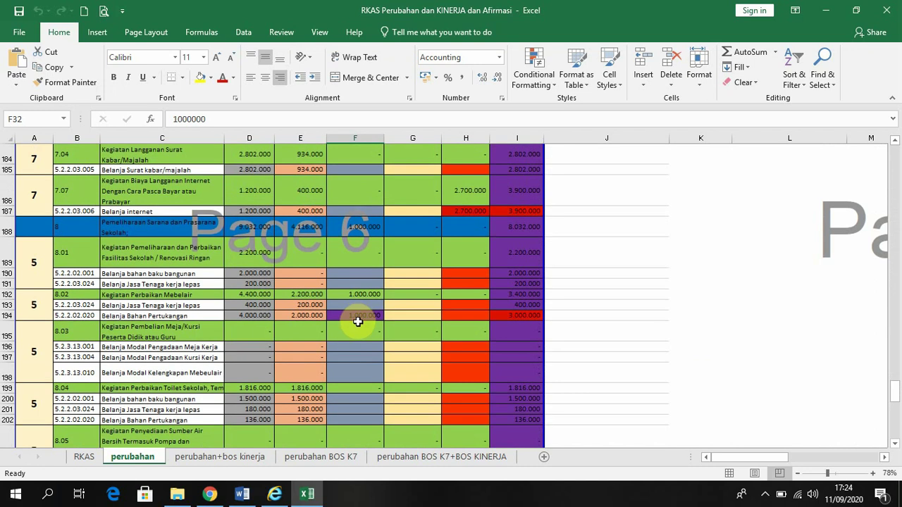
left_click(299, 316)
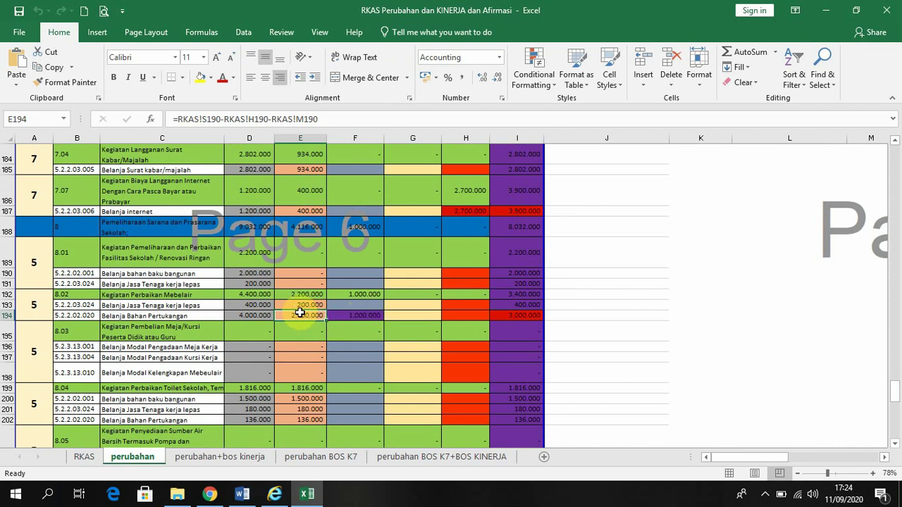
left_click(355, 316)
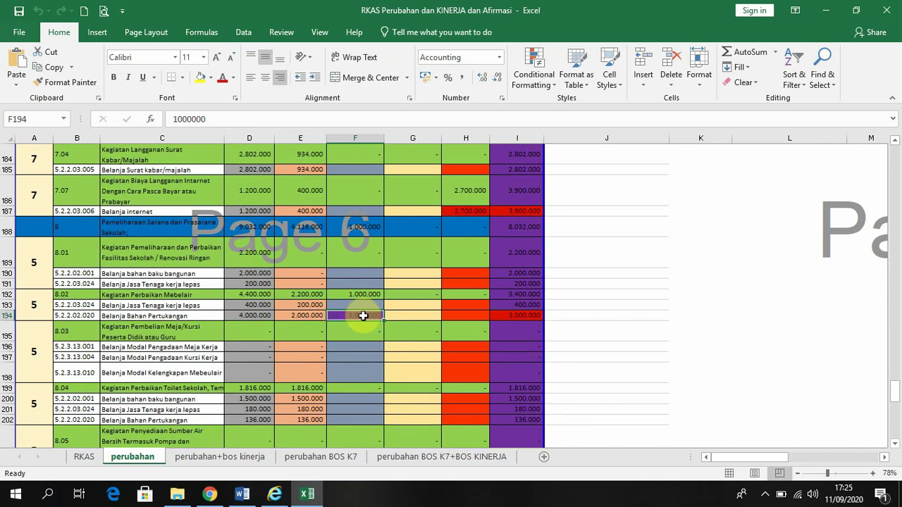
Review the SISA BELANJA and PENGURANGAN headings, and check the total formula in F6 against the JUMLAH PERUBAHAN entry in F7.
scroll(363, 316, "up", 7)
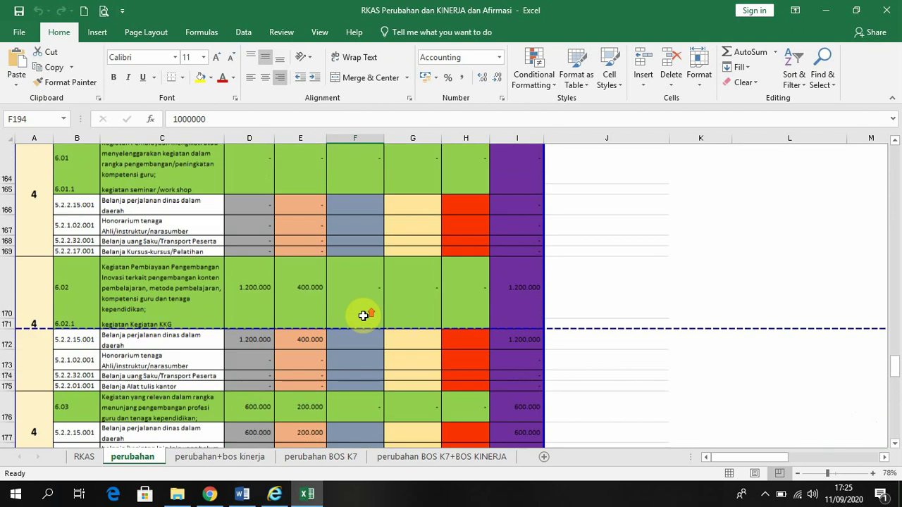
scroll(363, 315, "up", 9)
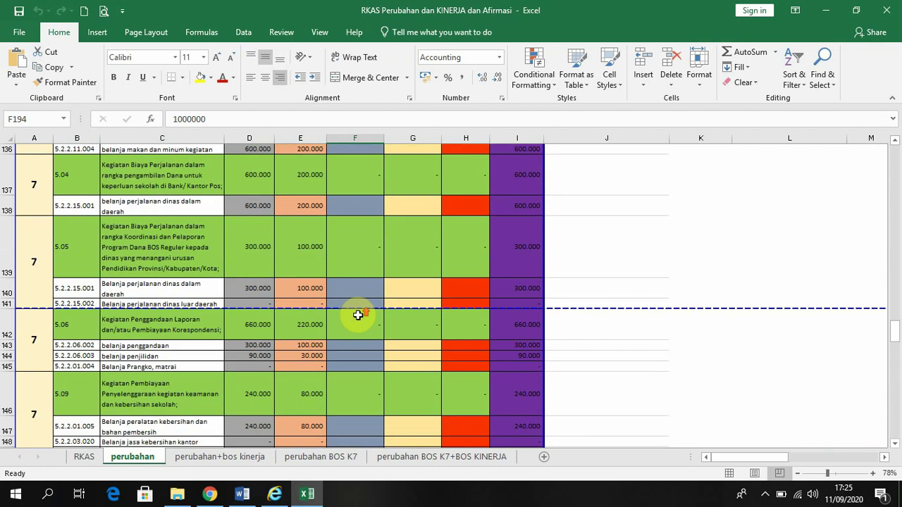
scroll(358, 315, "up", 5)
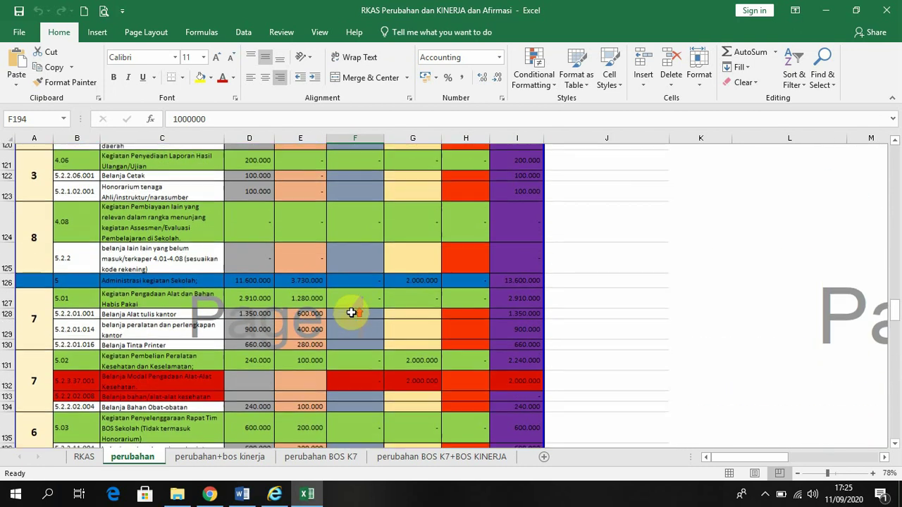
scroll(352, 312, "up", 10)
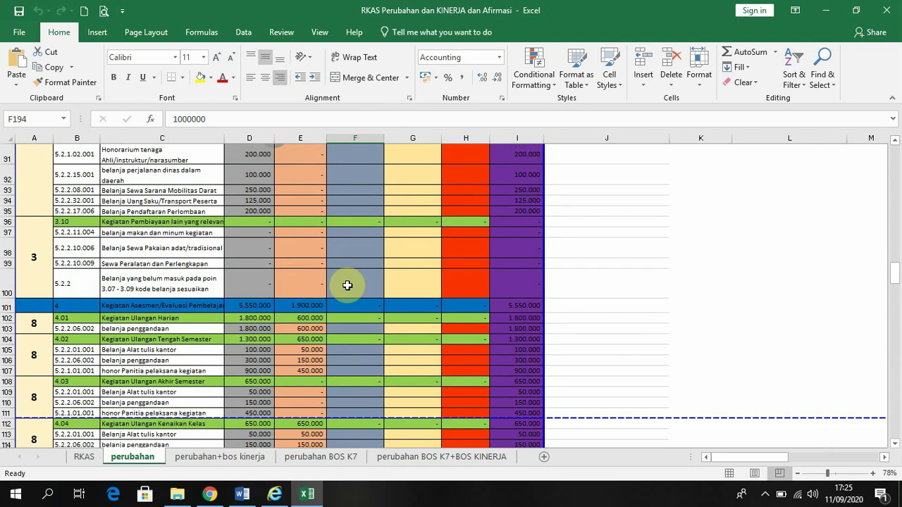
scroll(355, 282, "up", 10)
scroll(379, 276, "up", 10)
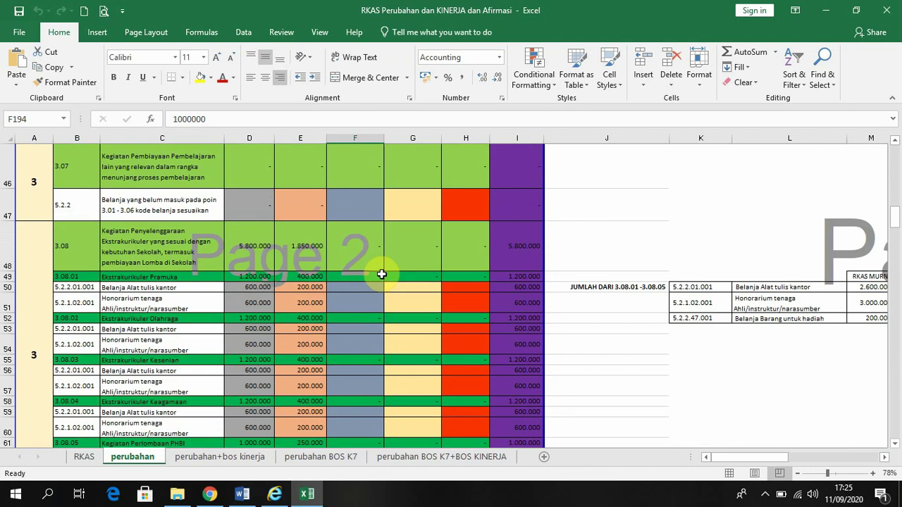
scroll(375, 275, "up", 5)
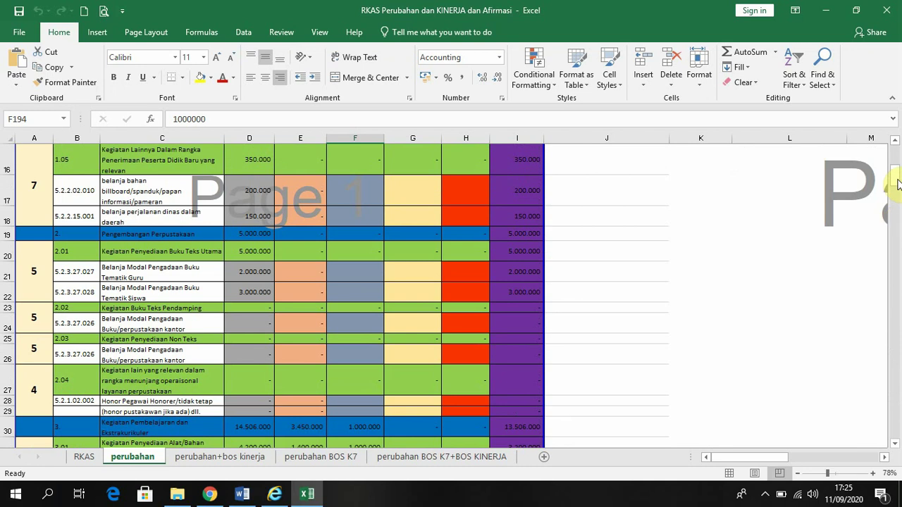
left_click_drag(898, 183, 898, 158)
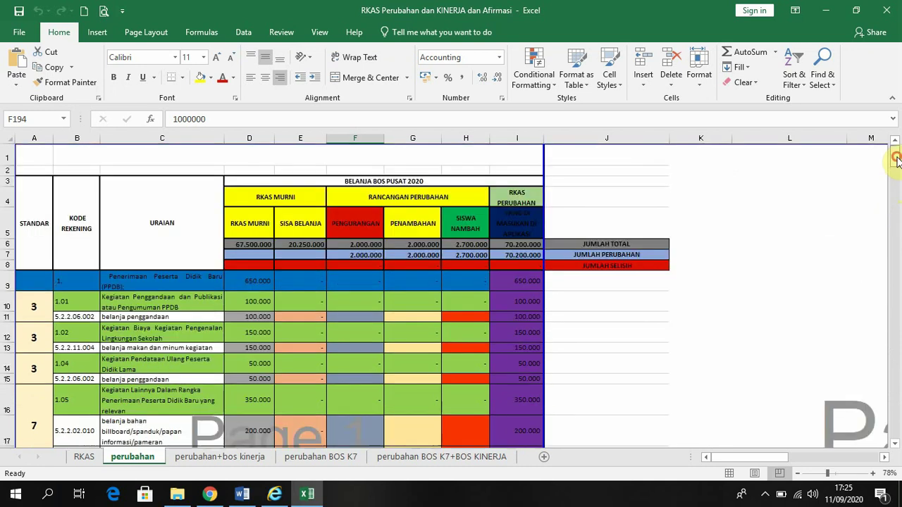
left_click(308, 227)
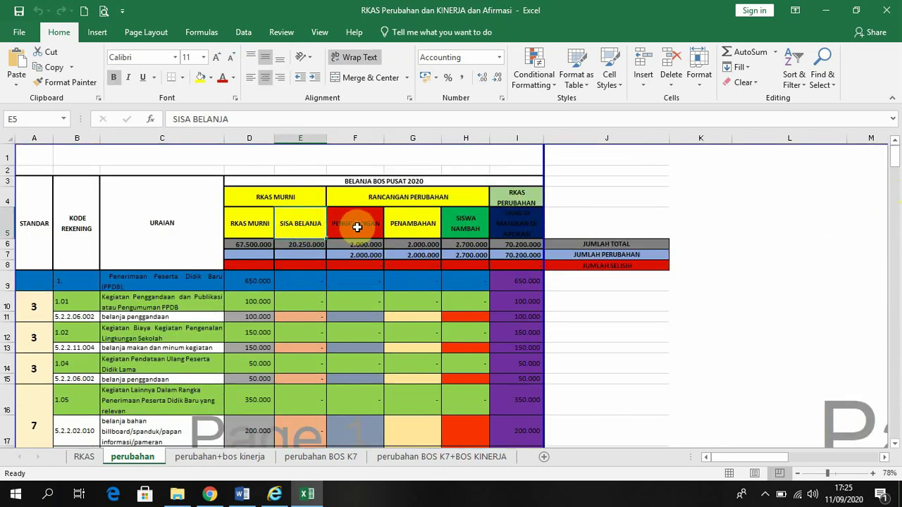
left_click(357, 227)
left_click(363, 246)
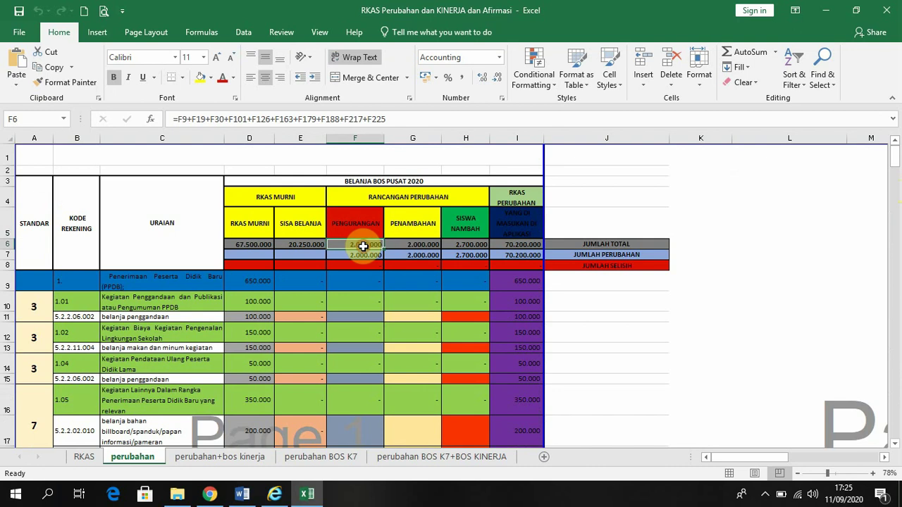
left_click(361, 258)
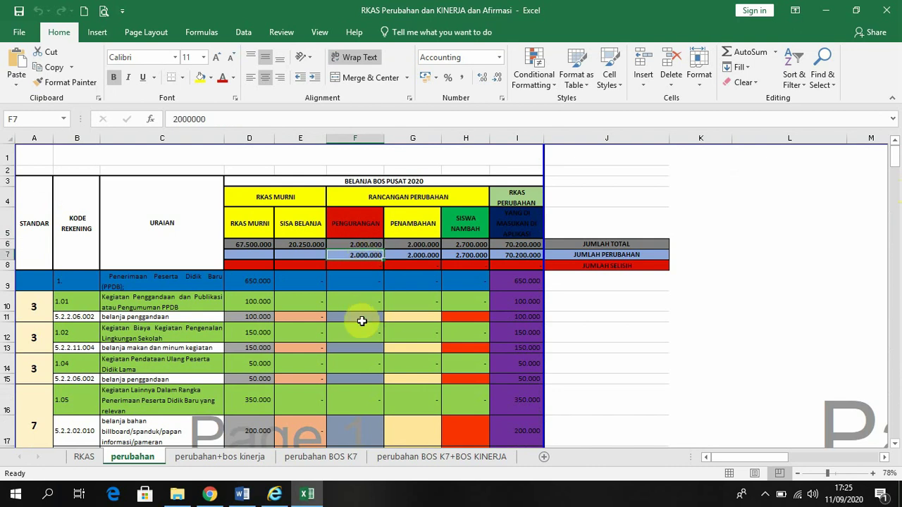
Compare the PENGURANGAN total in F6 with the PENAMBAHAN total in G6 and the JUMLAH PERUBAHAN entry in G7.
left_click(358, 244)
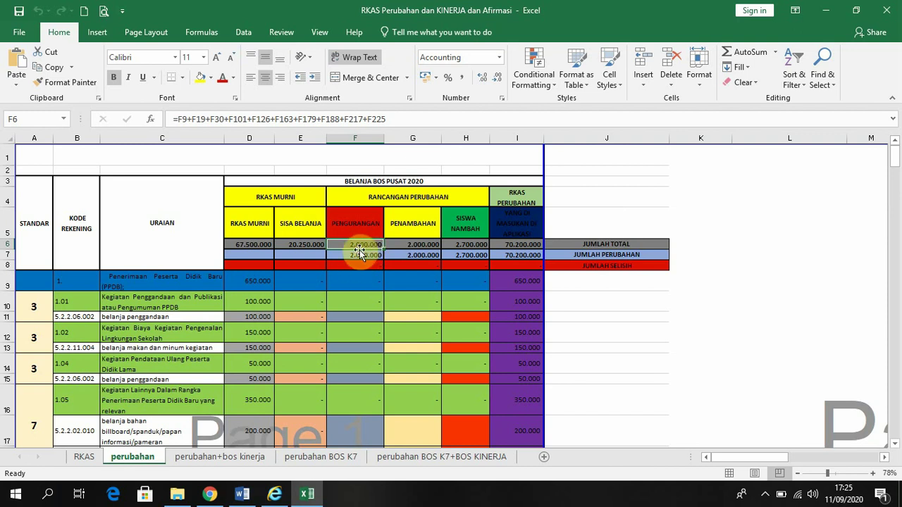
left_click(416, 244)
left_click(417, 256)
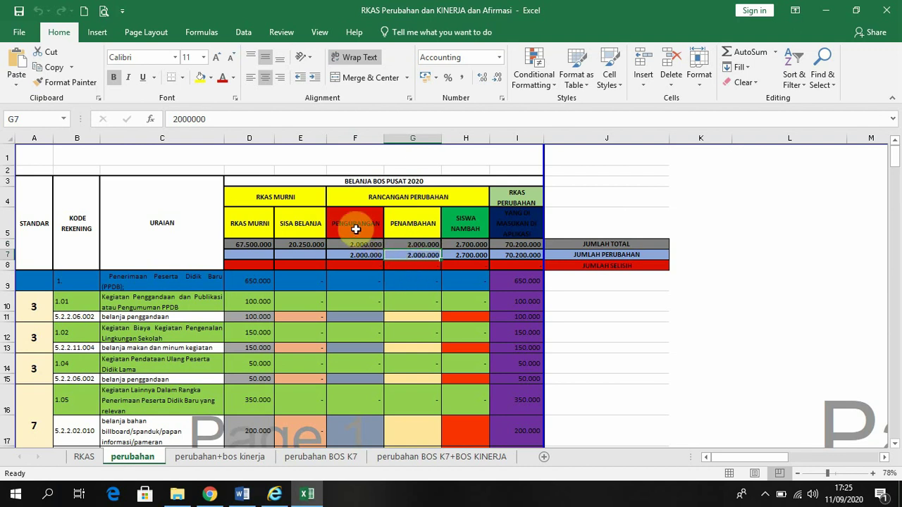
Find the health equipment capital expenditure item under activity 5.02 and inspect its PENAMBAHAN entry in G132.
scroll(412, 310, "down", 7)
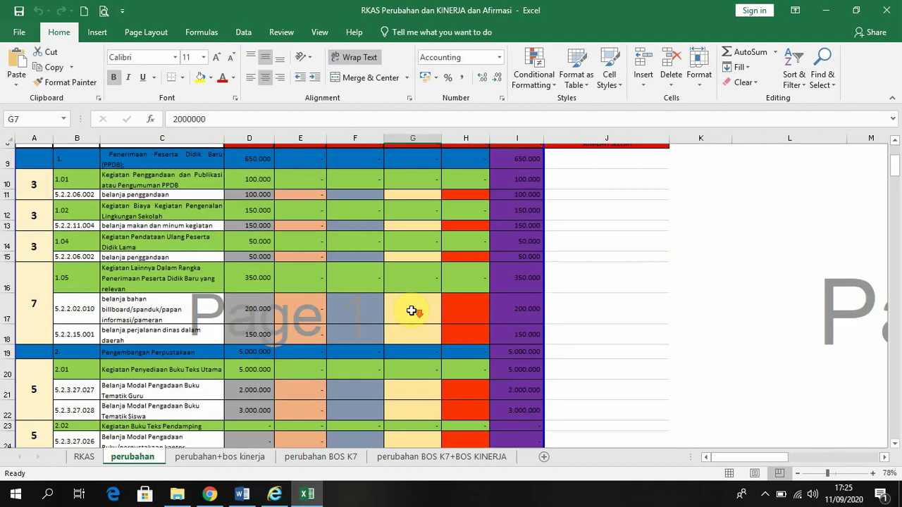
scroll(412, 310, "down", 4)
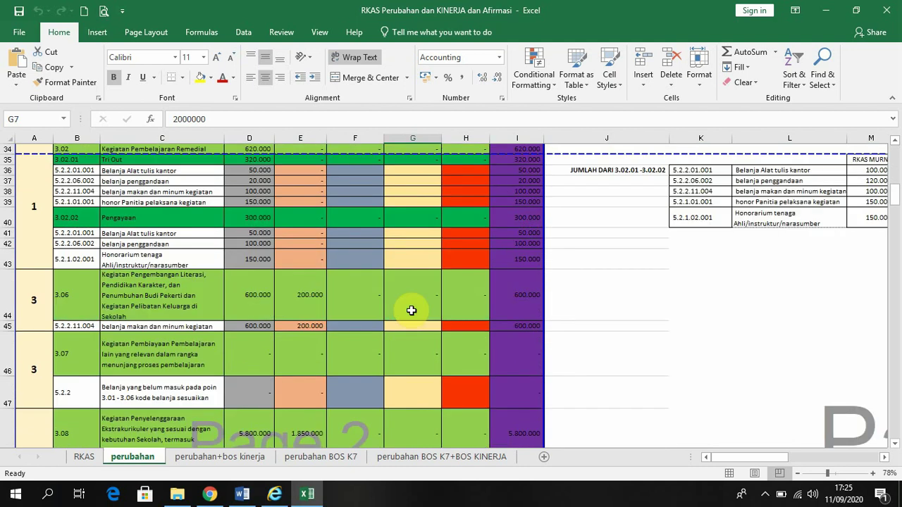
scroll(411, 310, "down", 8)
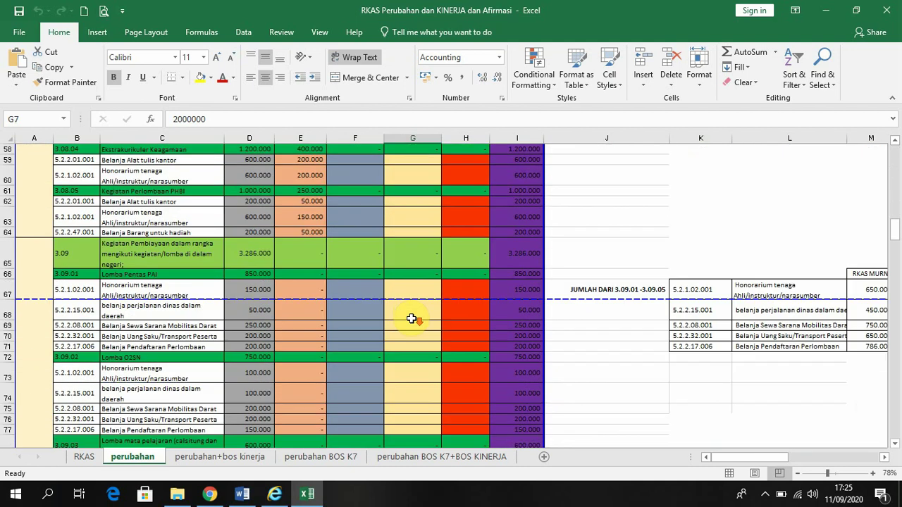
scroll(412, 320, "down", 14)
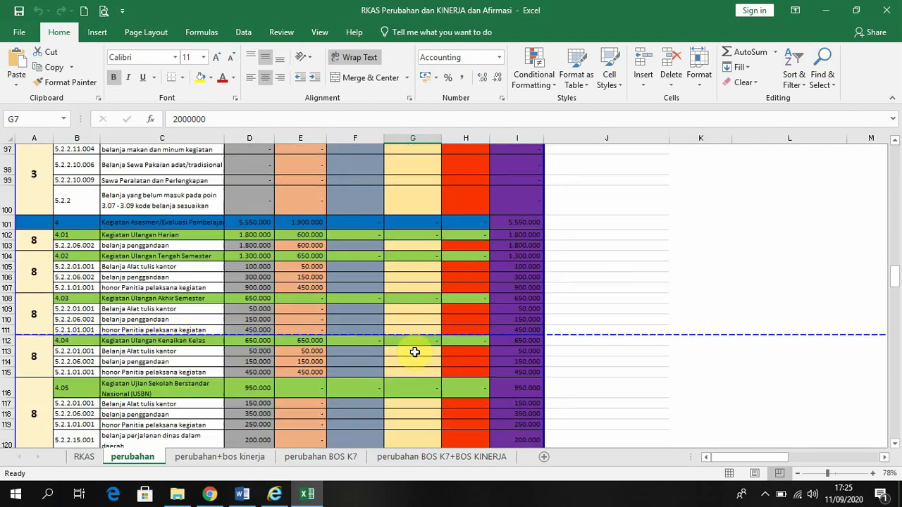
scroll(415, 356, "down", 8)
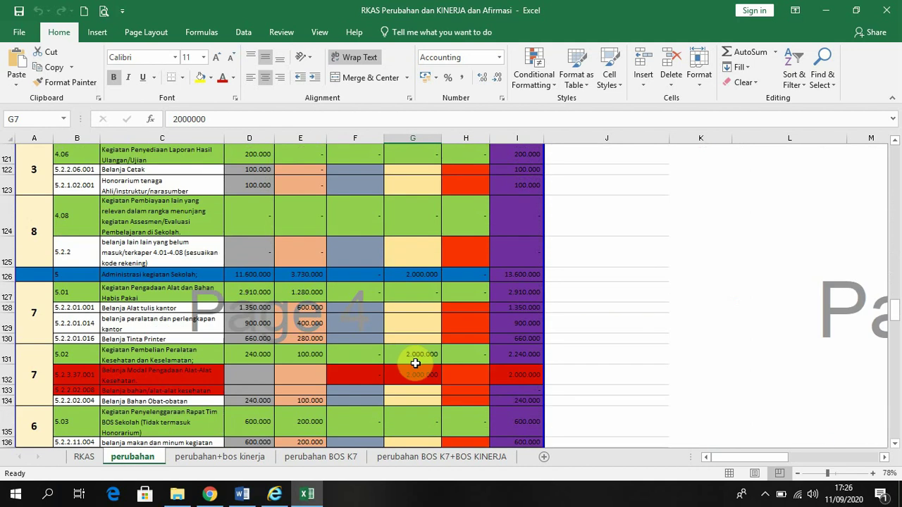
left_click(413, 326)
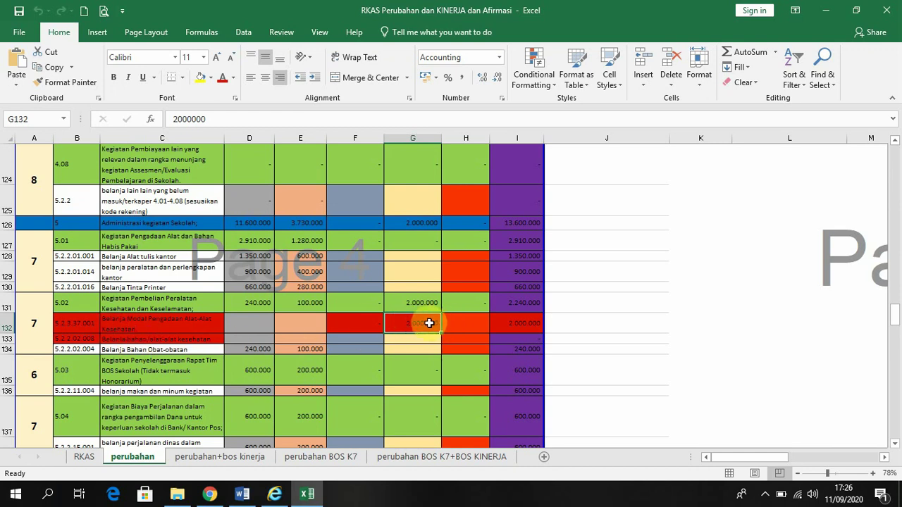
Compare the PENGURANGAN, PENAMBAHAN and SISA BELANJA headings in row 5, and check the JUMLAH PERUBAHAN entries in F7 and G7.
scroll(428, 323, "up", 7)
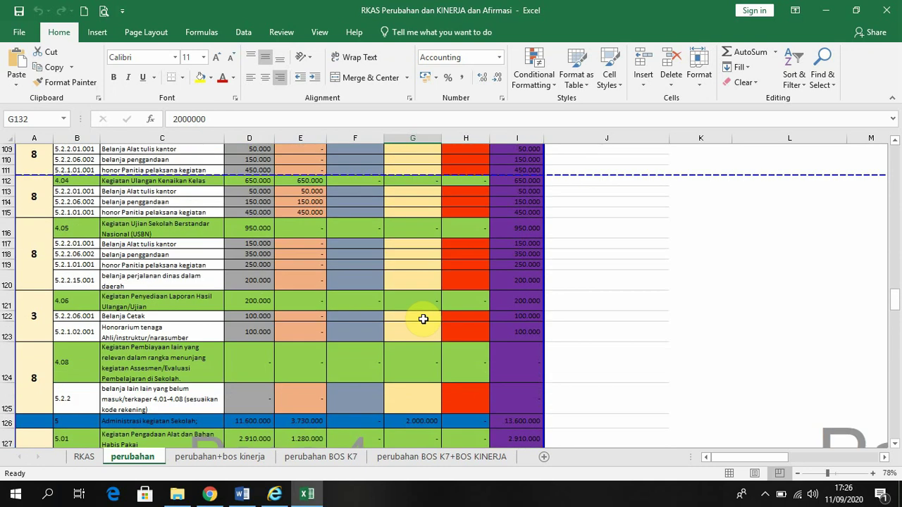
left_click_drag(897, 288, 886, 151)
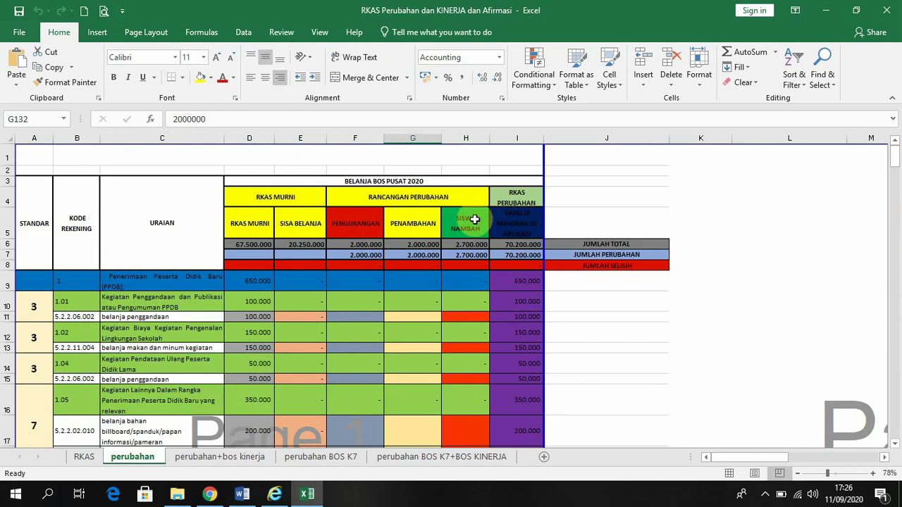
left_click(360, 229)
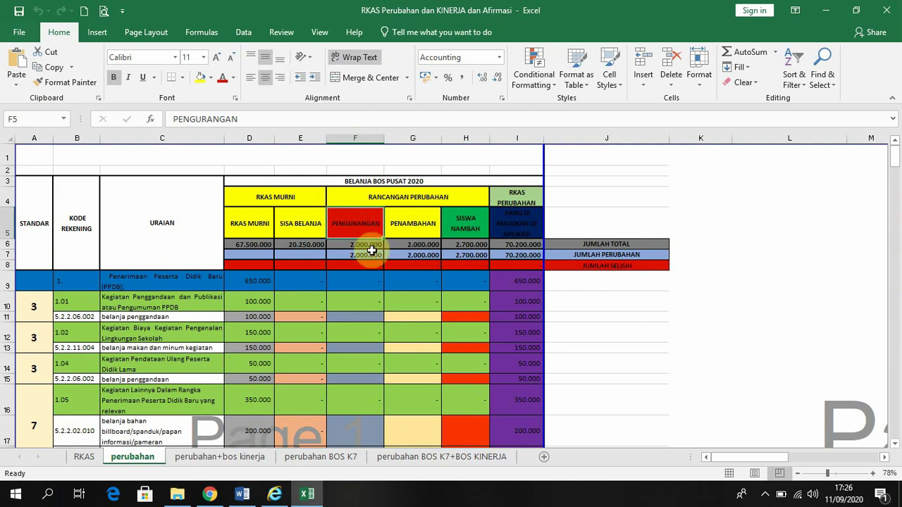
left_click(413, 224)
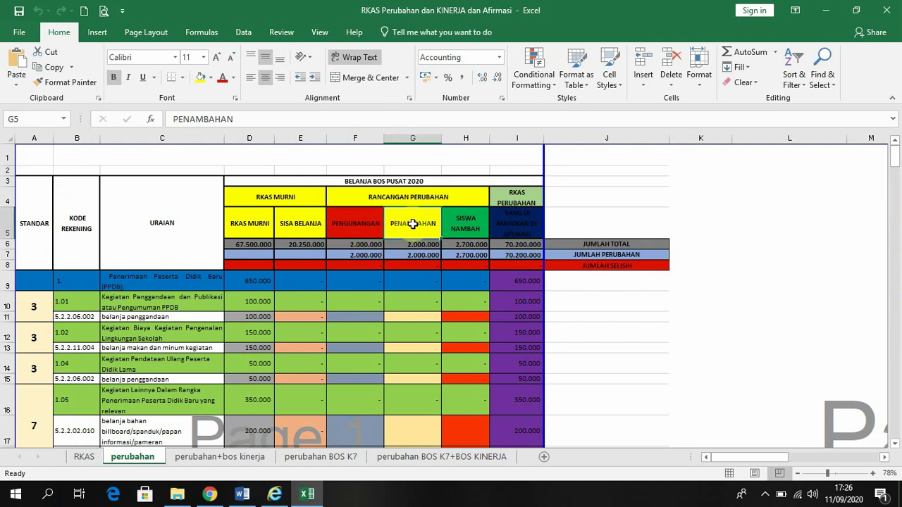
left_click(365, 226)
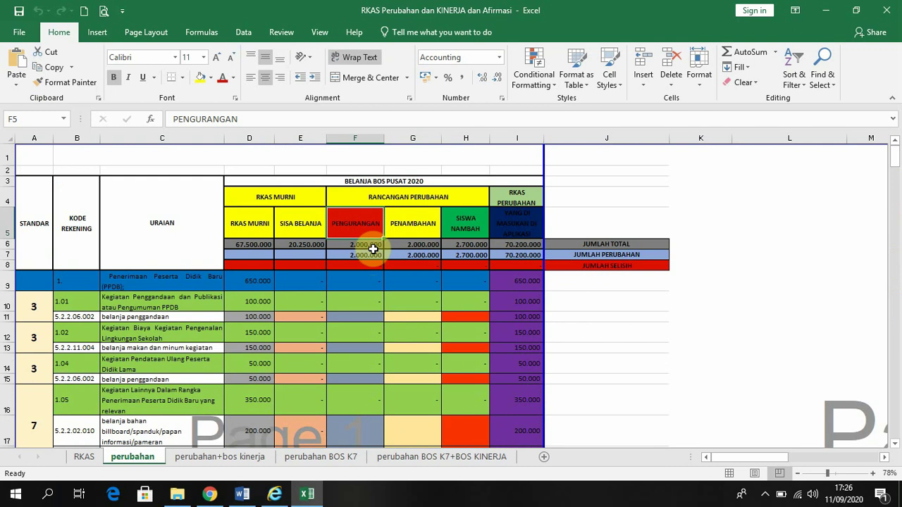
left_click(306, 230)
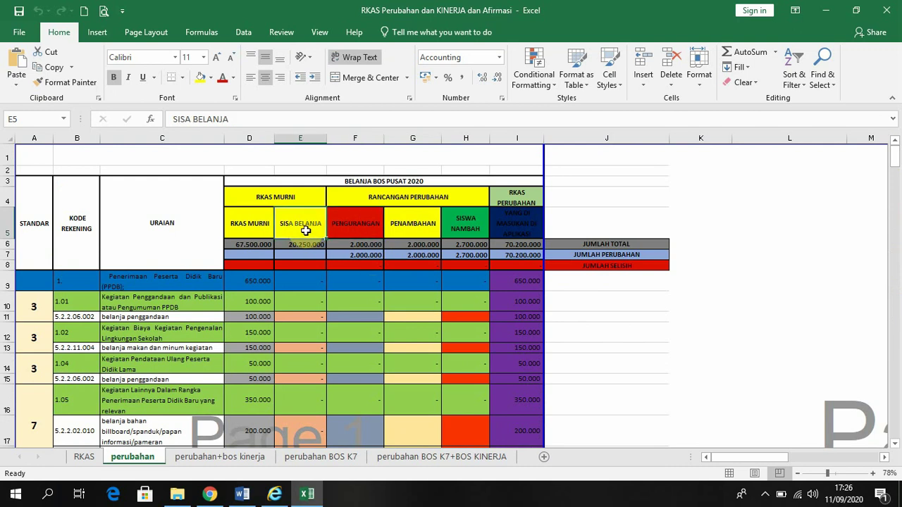
left_click(362, 254)
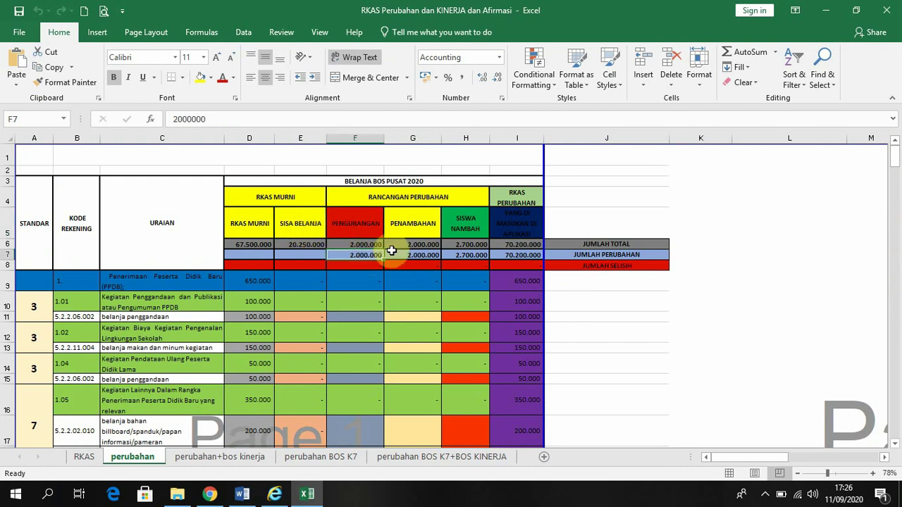
left_click(413, 254)
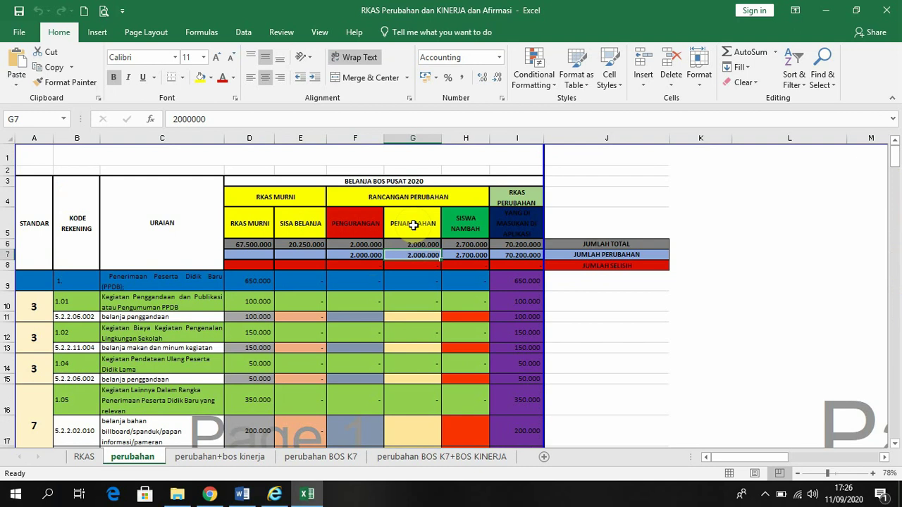
Review the PENAMBAHAN column's heading, its JUMLAH PERUBAHAN entry in G7, and the activity rows below.
left_click(413, 224)
left_click(413, 253)
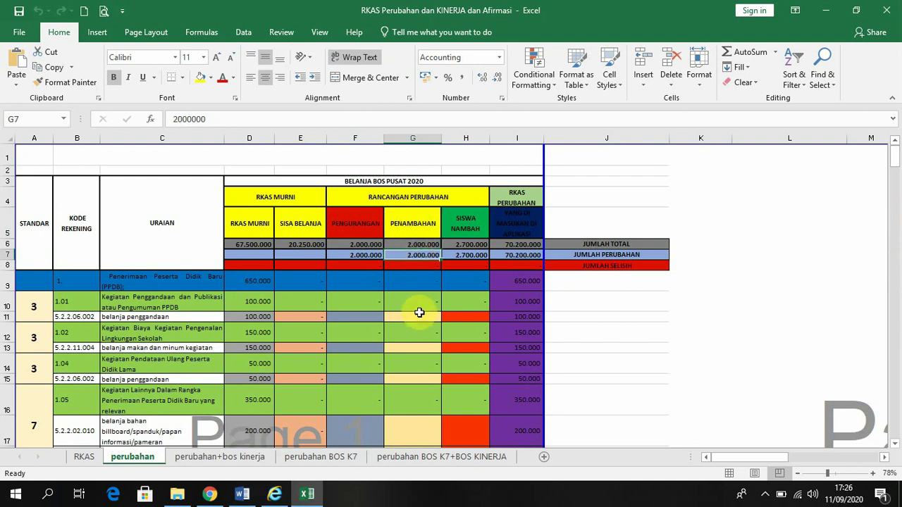
scroll(416, 322, "down", 1)
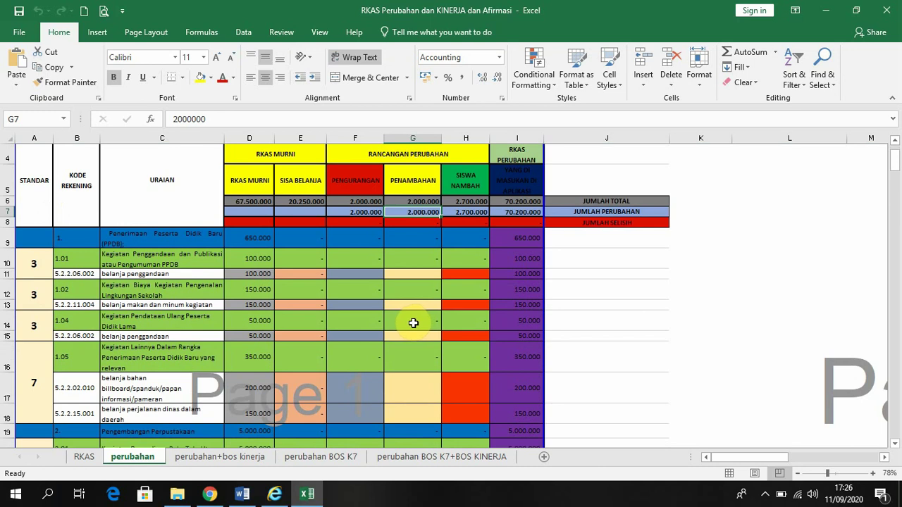
scroll(409, 313, "down", 7)
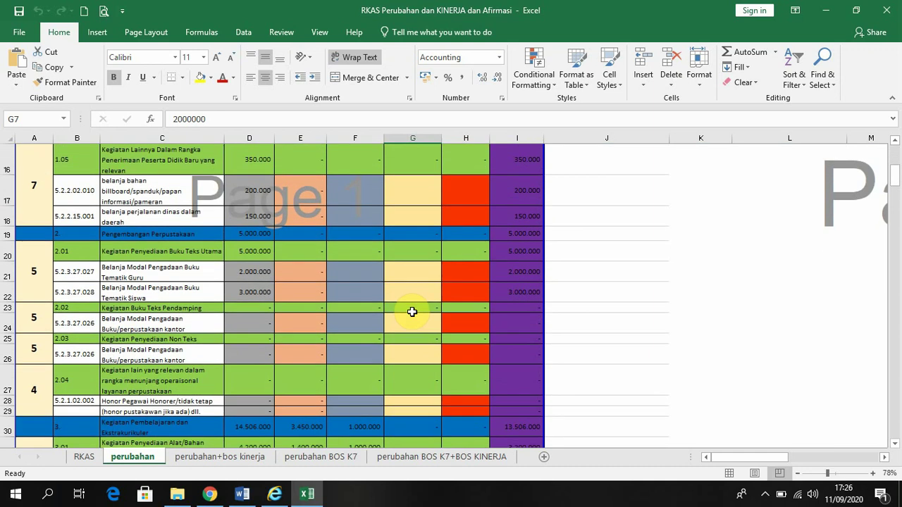
scroll(411, 312, "up", 7)
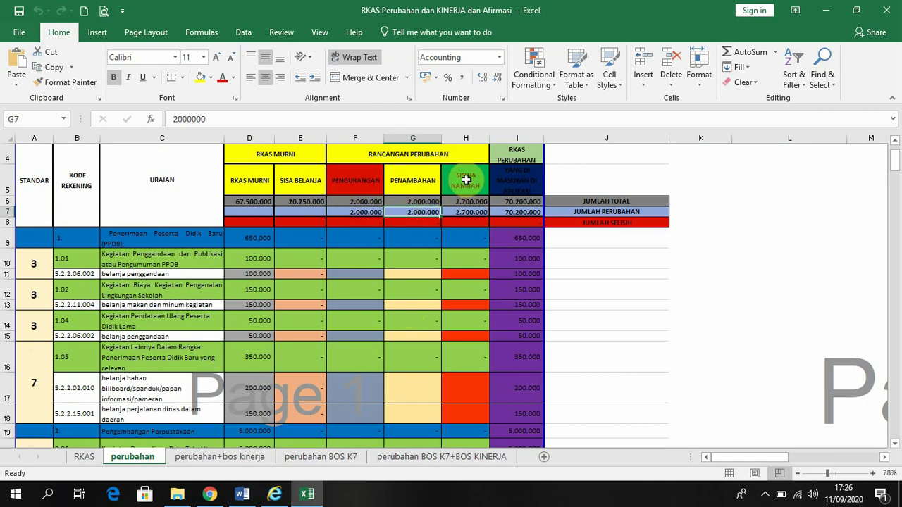
Set the SISWA NAMBAH column's JUMLAH PERUBAHAN entry in H7 to the formula =3*900000.
left_click(465, 212)
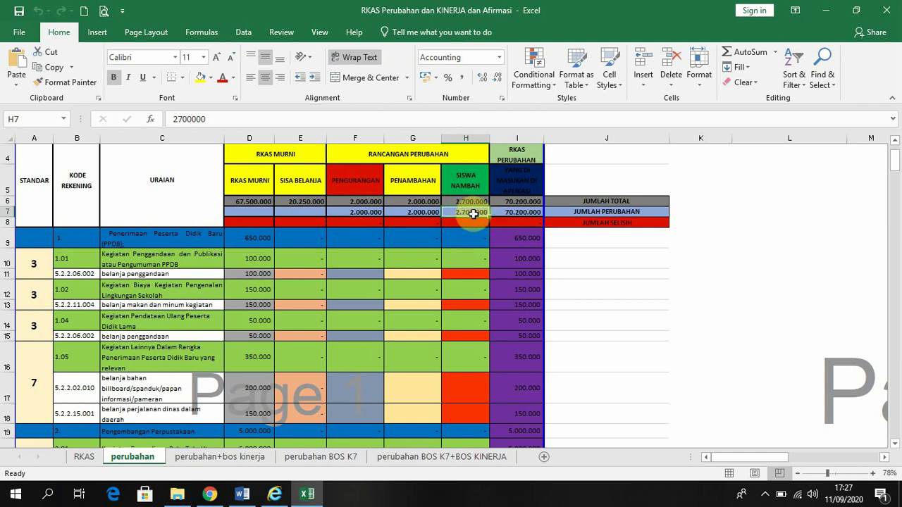
type("3")
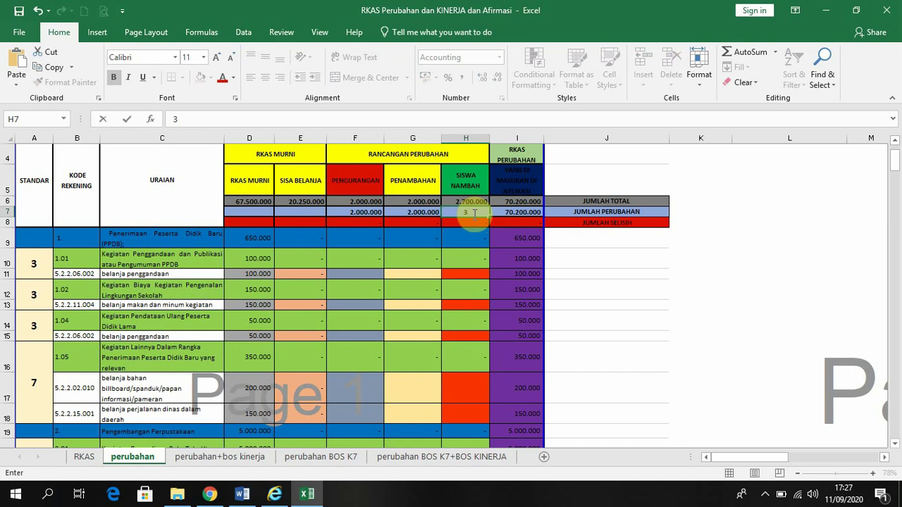
type("-")
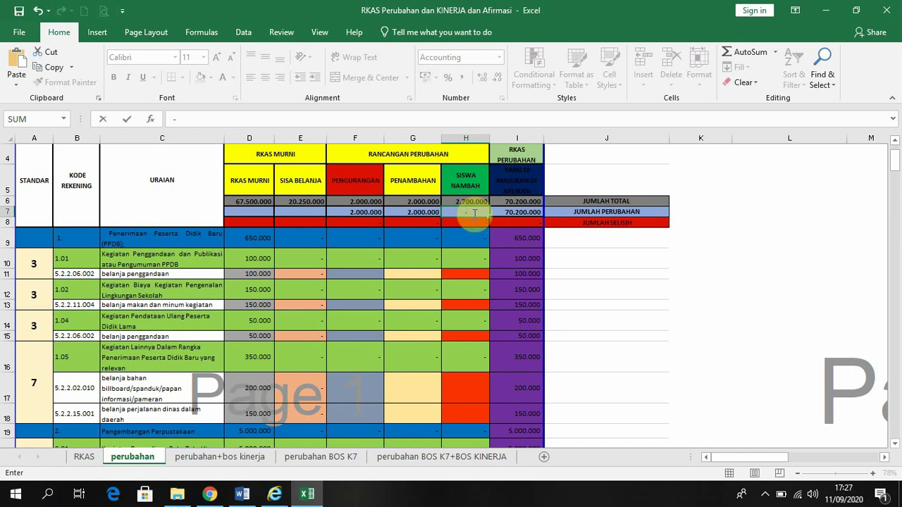
key("BackSpace")
type("=3*900000")
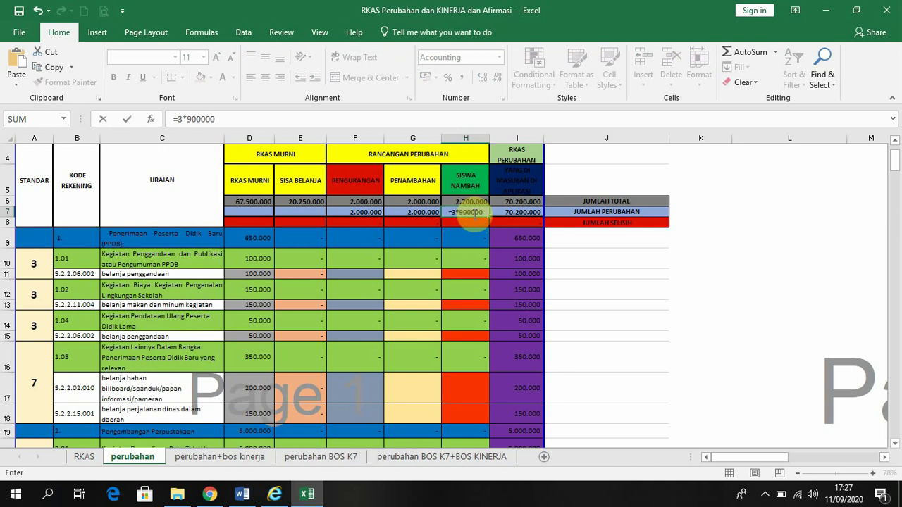
key("Return")
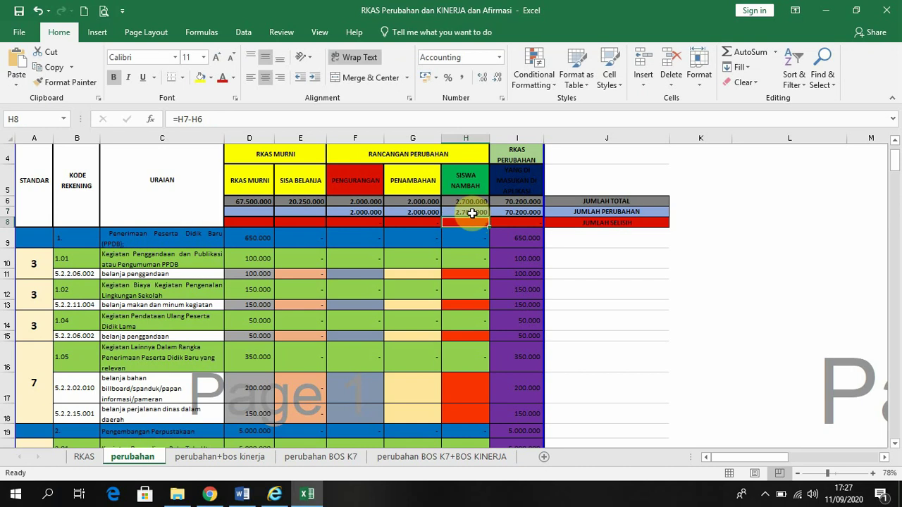
Check the JUMLAH PERUBAHAN formula in H7 against the JUMLAH SELISIH formula in H8.
left_click(472, 212)
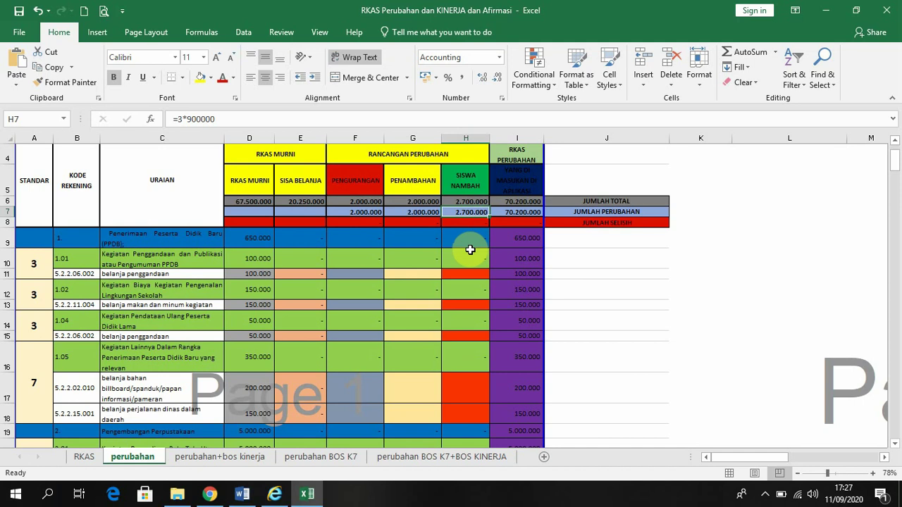
scroll(470, 250, "down", 1)
scroll(470, 249, "up", 1)
left_click(467, 274)
left_click(469, 212)
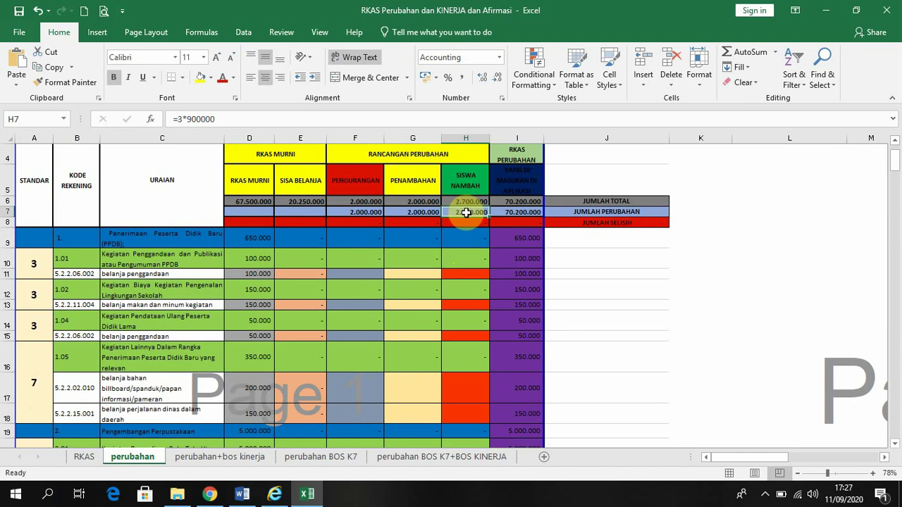
left_click(472, 223)
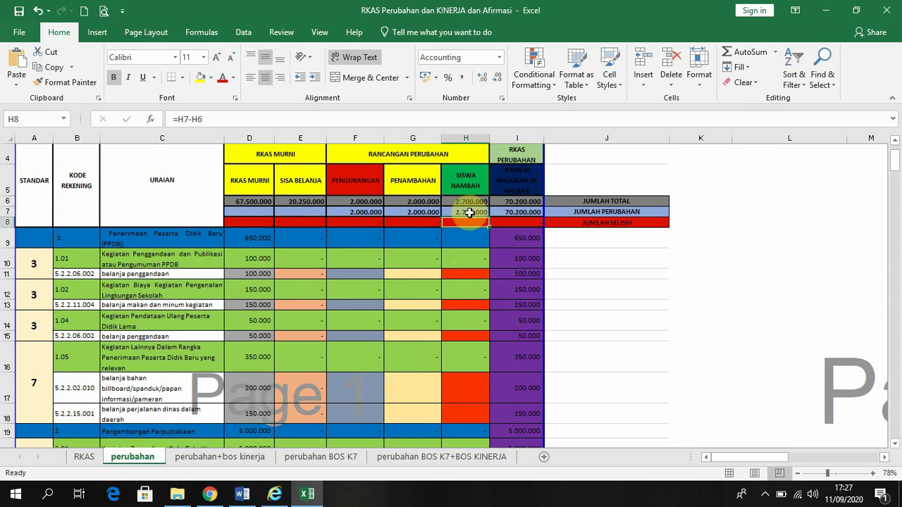
left_click(469, 213)
Find the Belanja internet item under activity 7.07 and inspect its SISWA NAMBAH entry in H187.
scroll(467, 249, "down", 7)
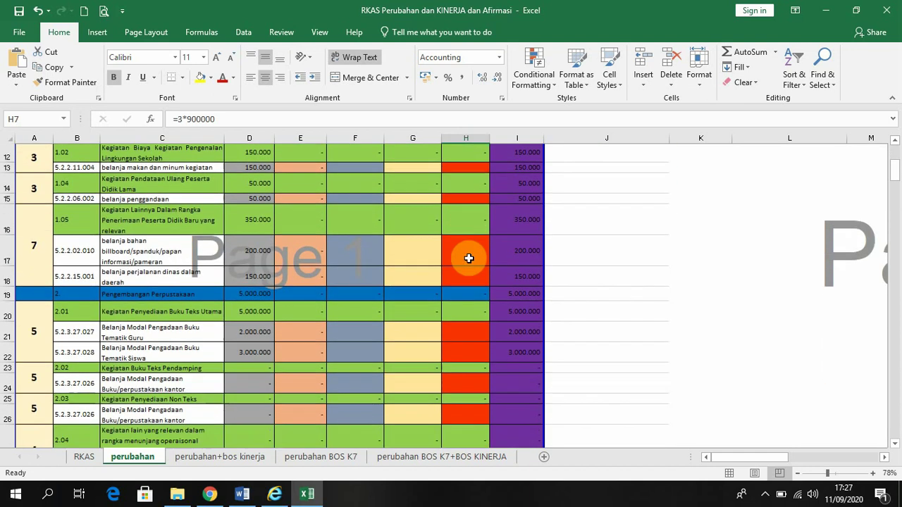
scroll(475, 272, "down", 11)
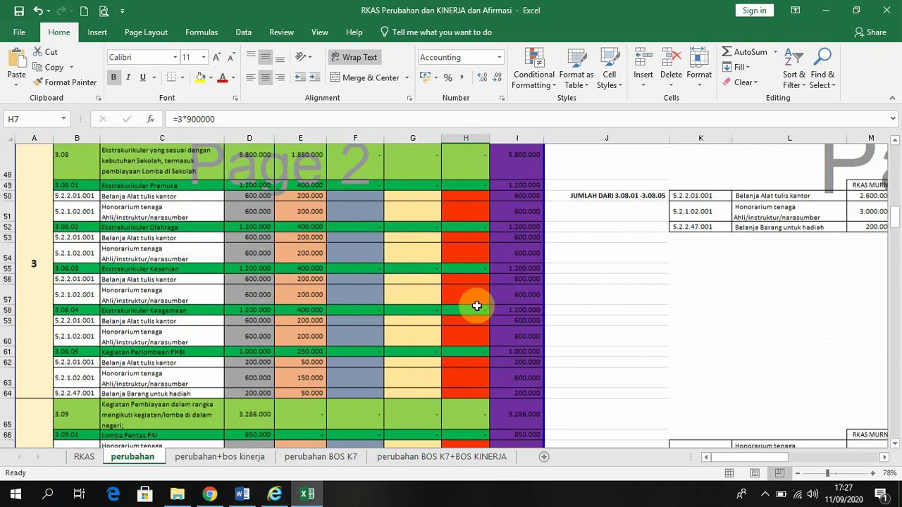
scroll(473, 315, "down", 9)
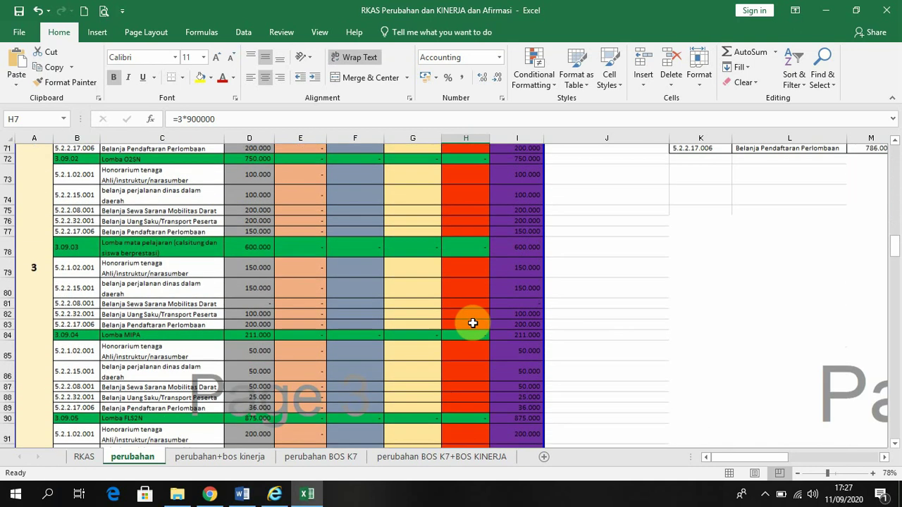
scroll(470, 339, "down", 9)
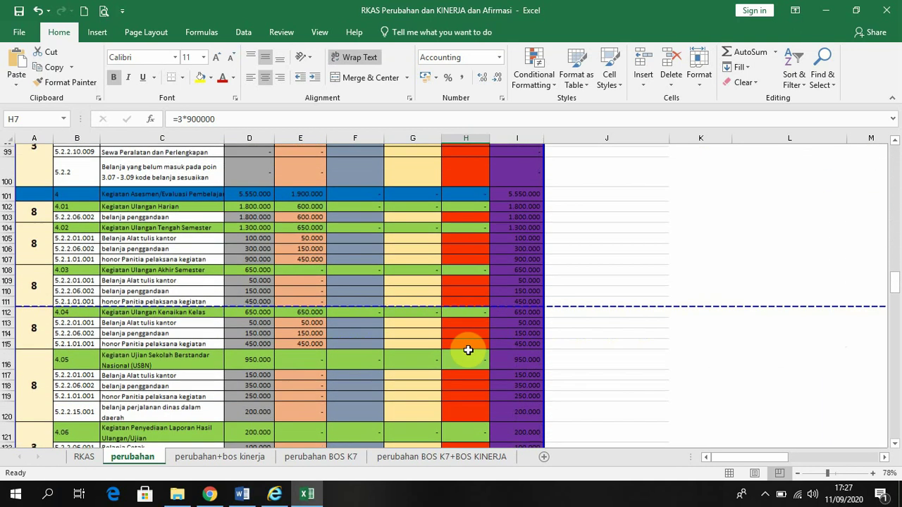
scroll(467, 353, "down", 5)
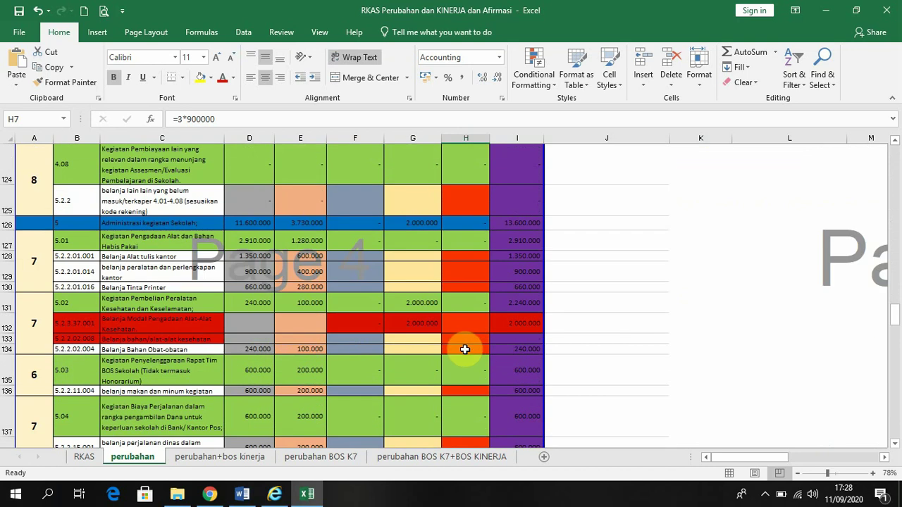
scroll(466, 336, "down", 10)
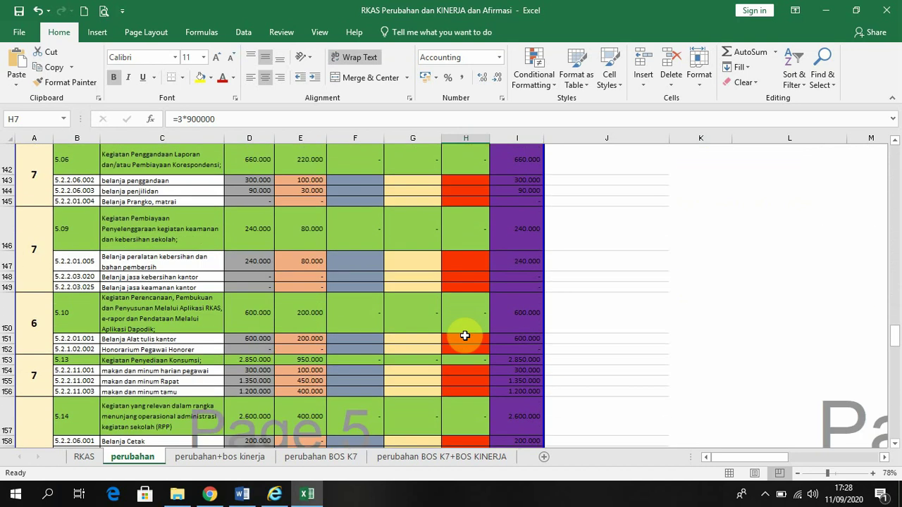
scroll(465, 336, "down", 9)
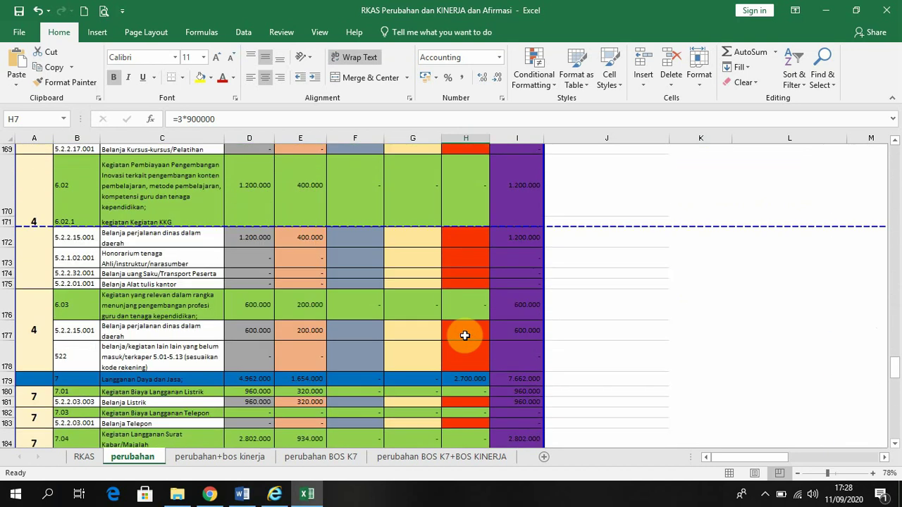
scroll(466, 337, "down", 3)
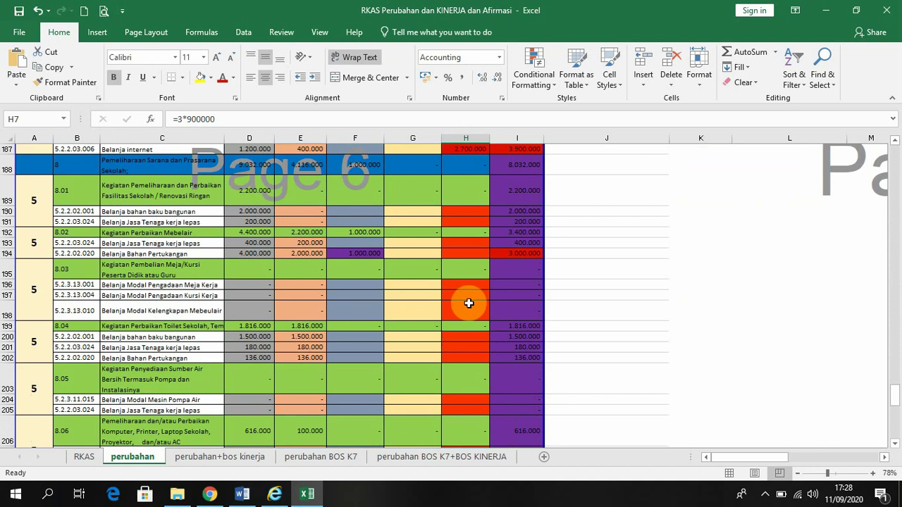
scroll(469, 297, "up", 3)
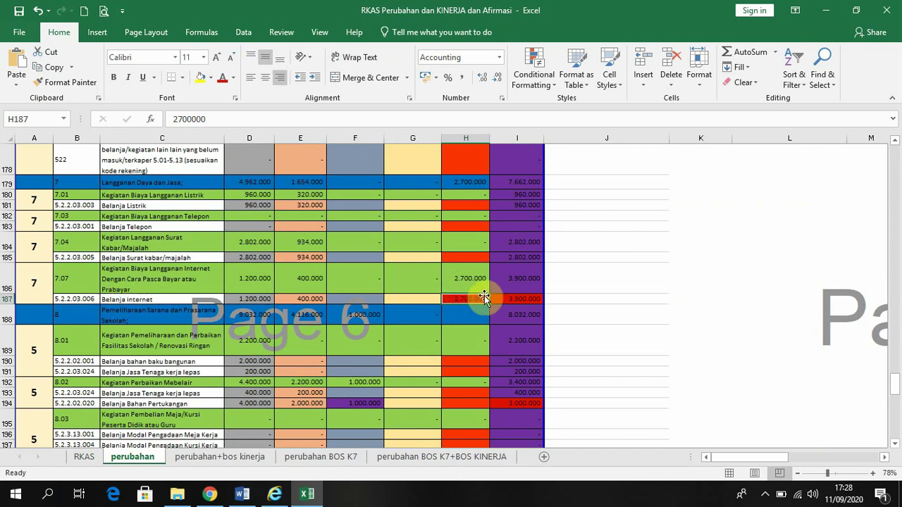
scroll(456, 314, "up", 1)
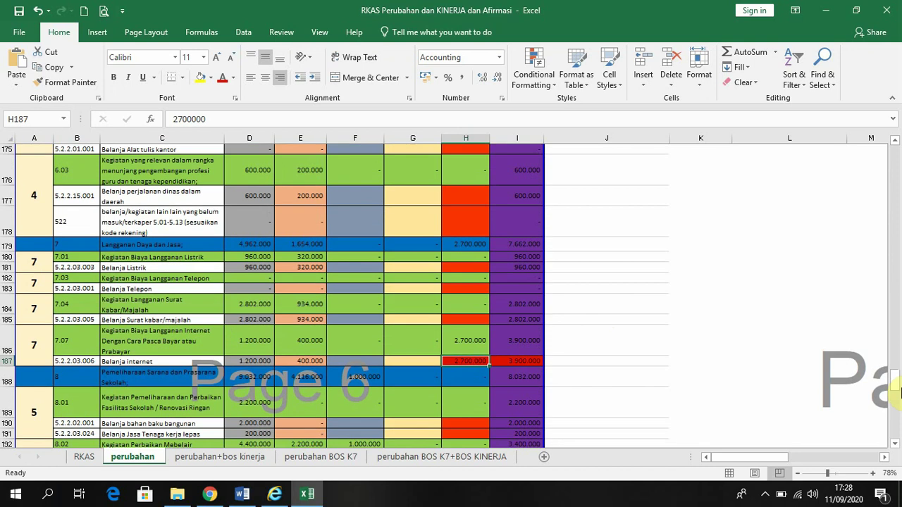
Return to the sheet's headings and compare the PENGURANGAN, PENAMBAHAN and SISWA NAMBAH columns in row 5.
left_click_drag(896, 384, 895, 156)
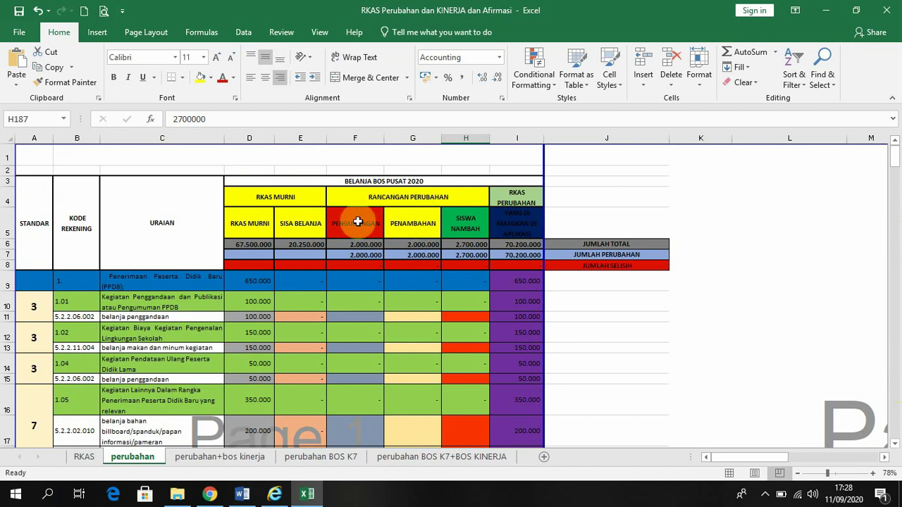
left_click(416, 223)
left_click(468, 227)
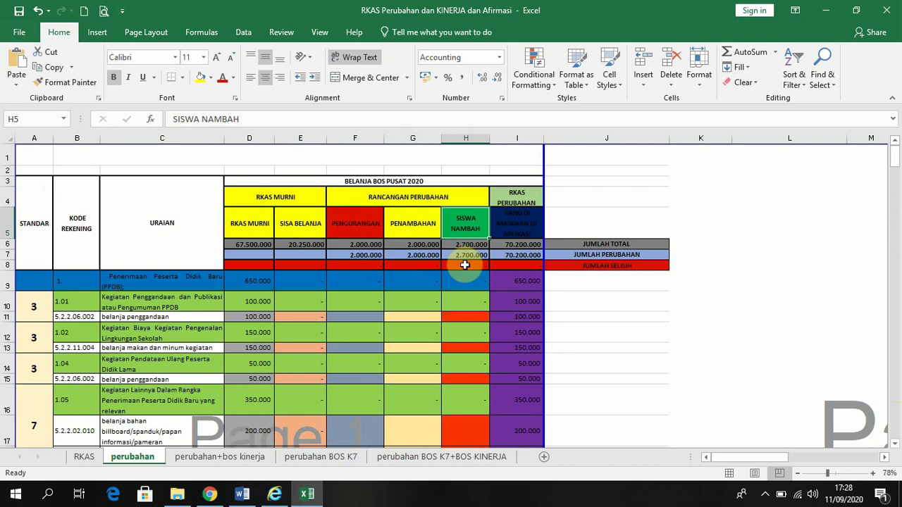
left_click(421, 224)
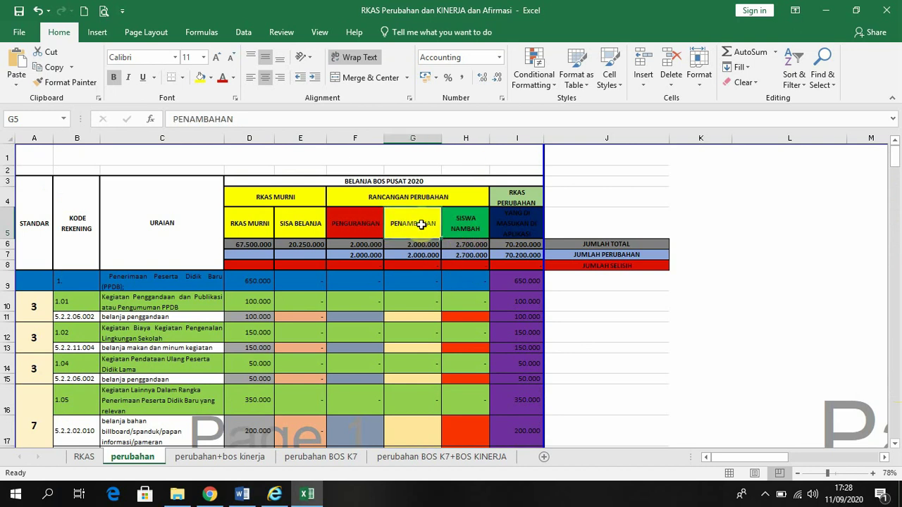
left_click(356, 224)
left_click(410, 222)
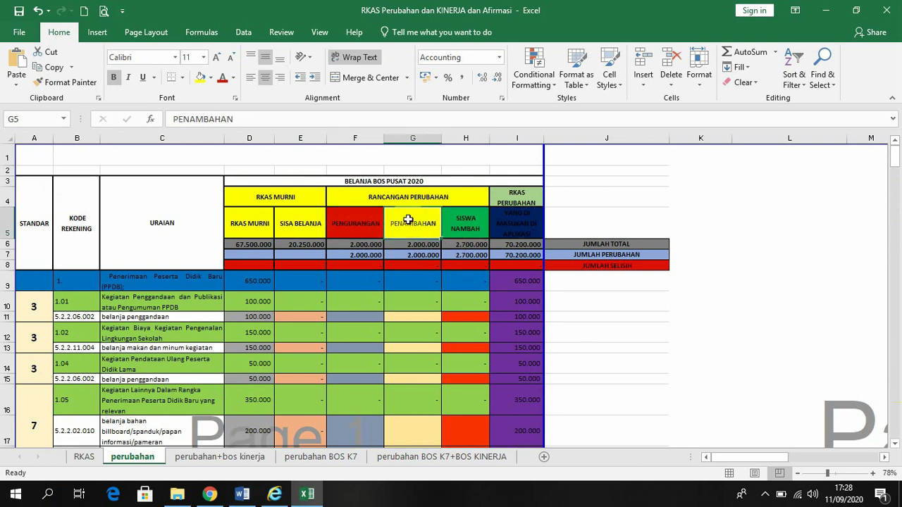
left_click(453, 225)
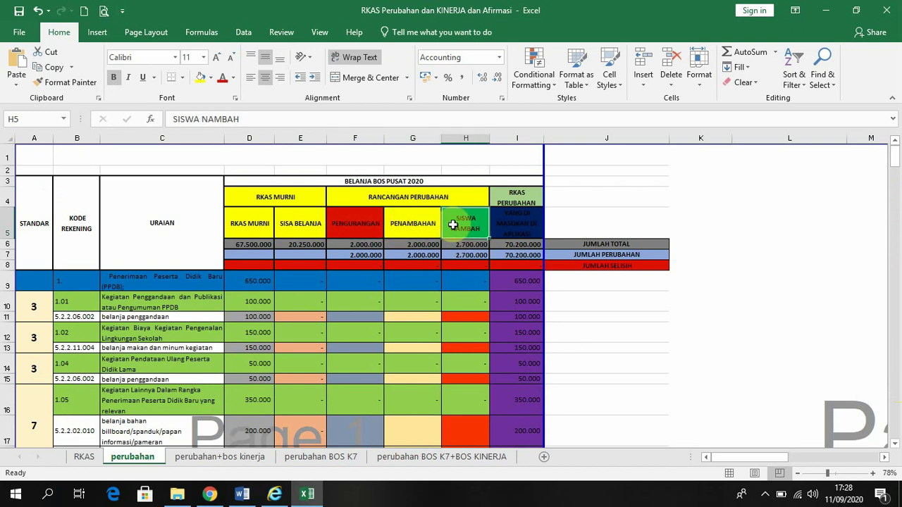
Examine the YANG DI MASUKAN DI APLIKASI column, comparing the sports equipment item's reduction in F32 with its final formula in I32.
left_click(513, 229)
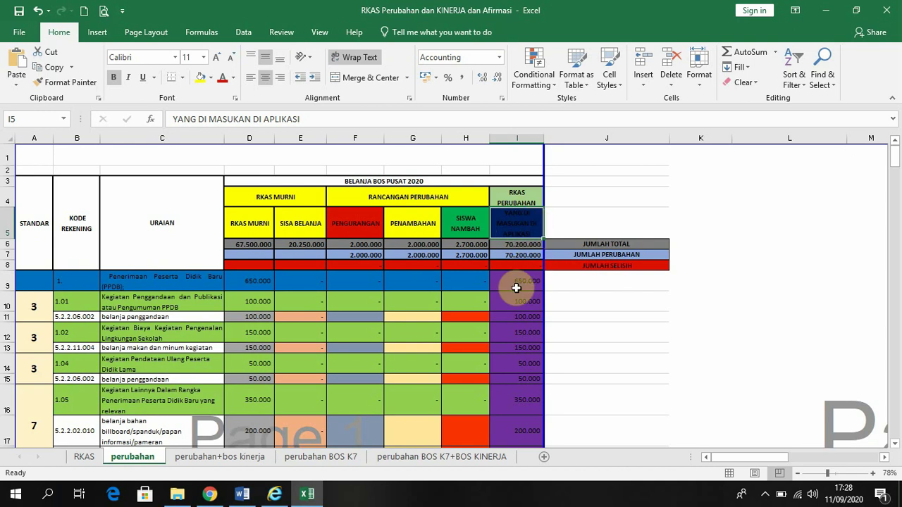
scroll(517, 286, "down", 1)
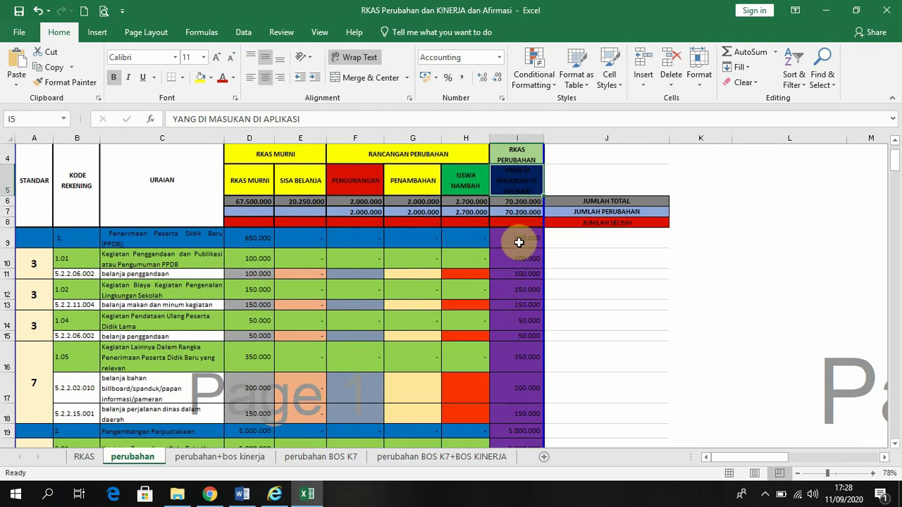
scroll(519, 242, "down", 6)
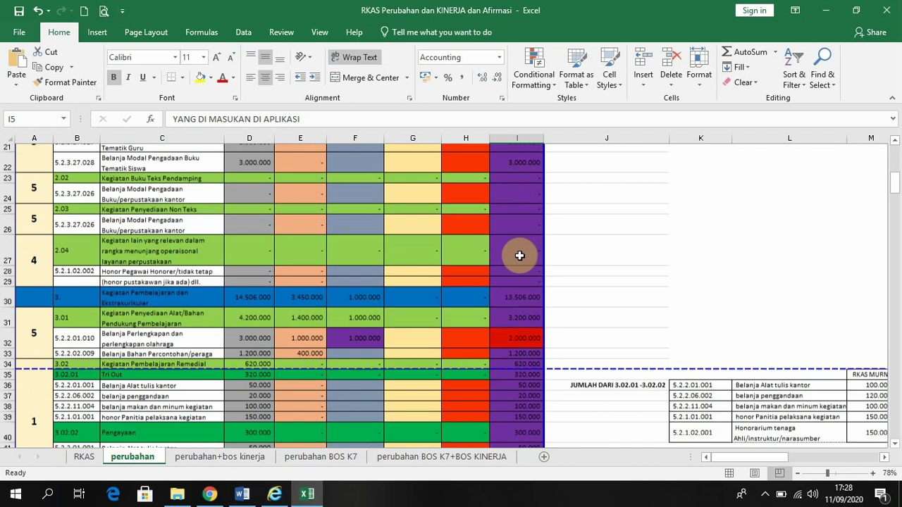
left_click(346, 331)
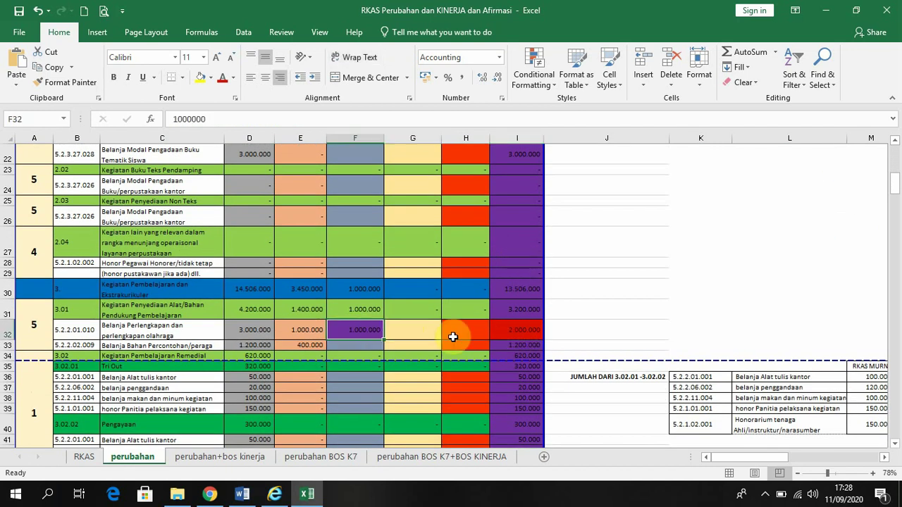
left_click(521, 330)
scroll(510, 274, "up", 1)
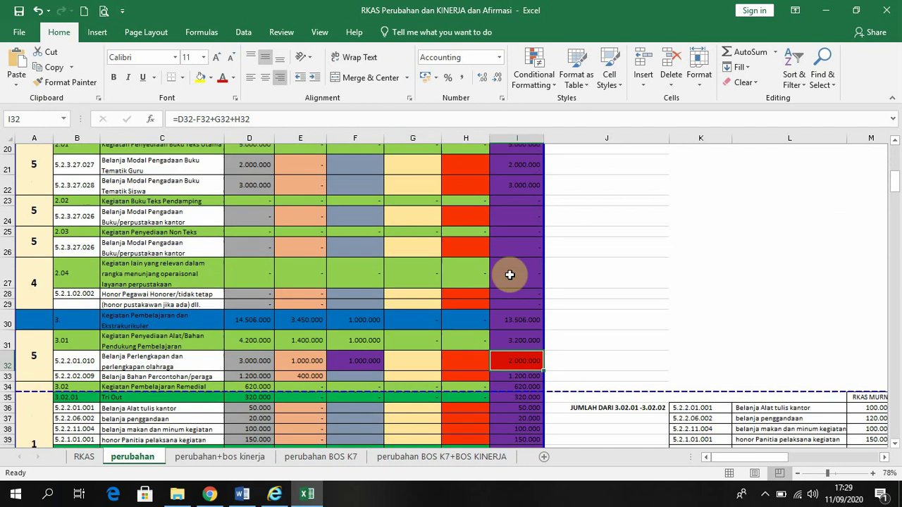
Recheck the column totals, then trace the sports equipment item's final amount in I32 from its original budget in D32 and reduction in F32.
scroll(509, 275, "up", 6)
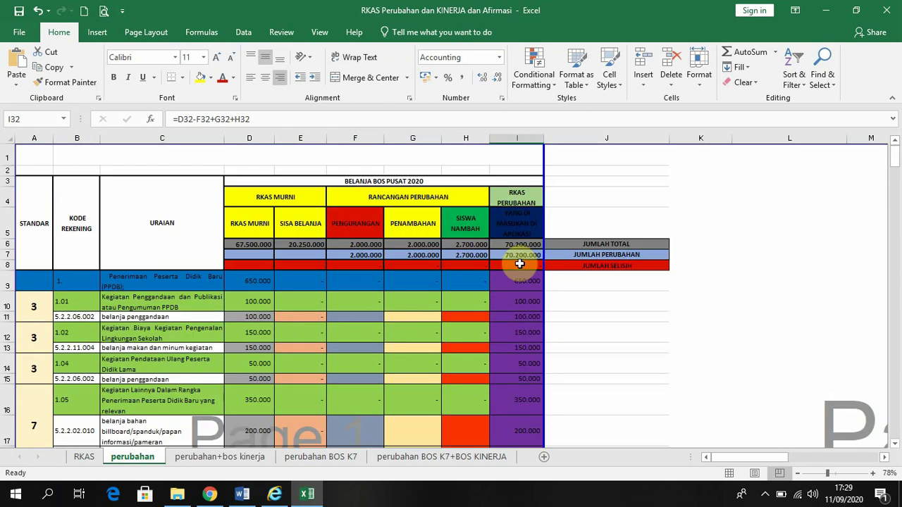
scroll(520, 263, "down", 1)
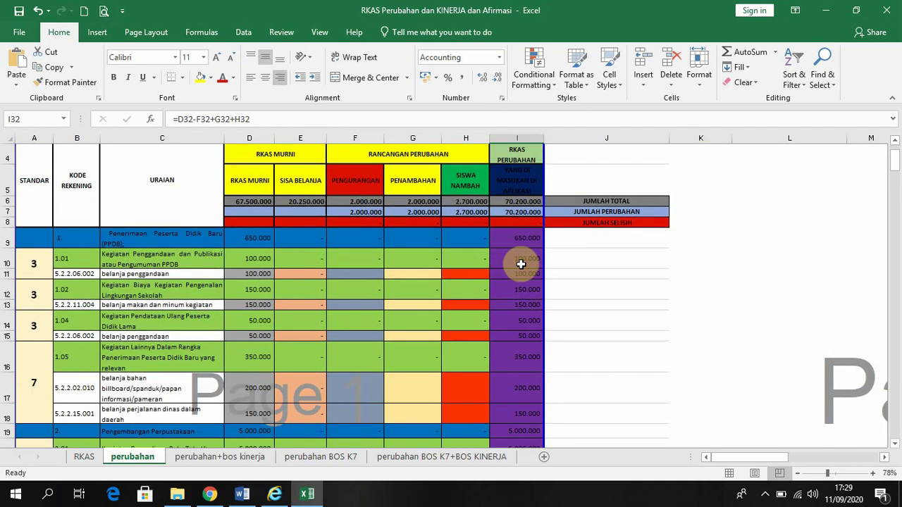
scroll(521, 263, "up", 1)
scroll(520, 263, "down", 5)
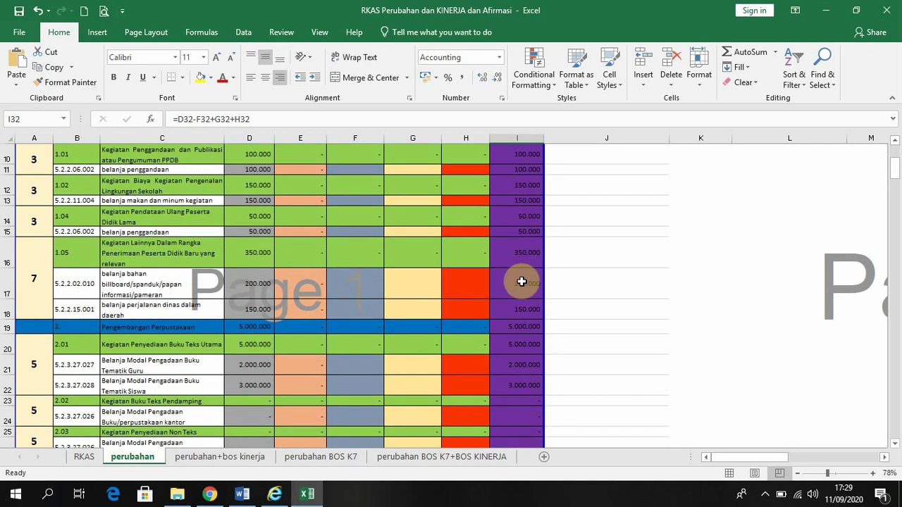
scroll(523, 291, "down", 2)
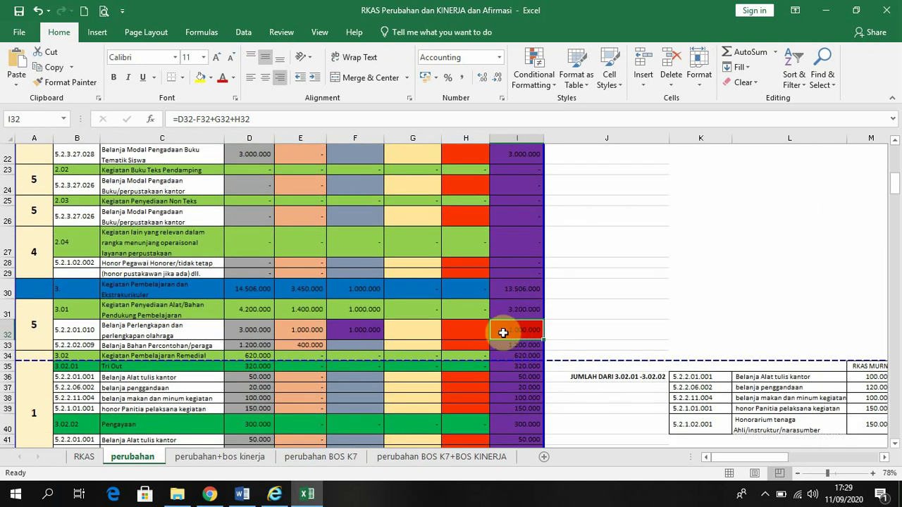
left_click(254, 332)
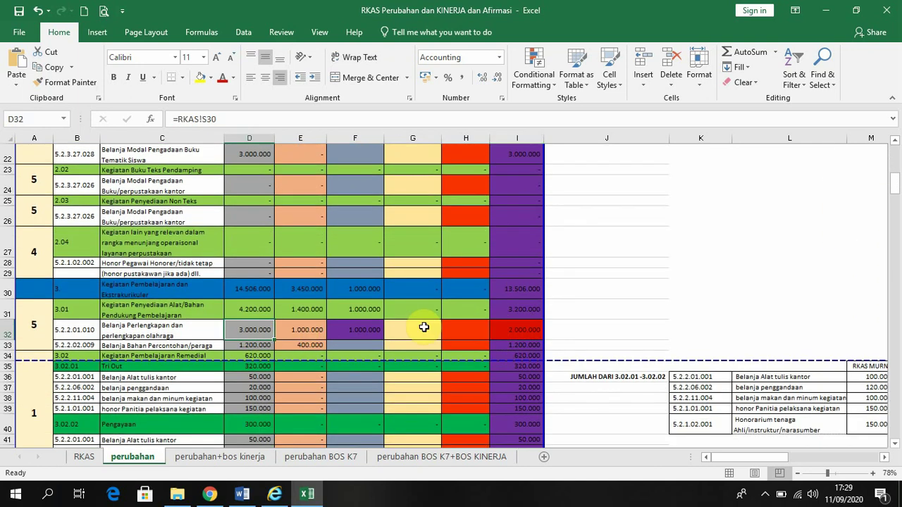
left_click(523, 330)
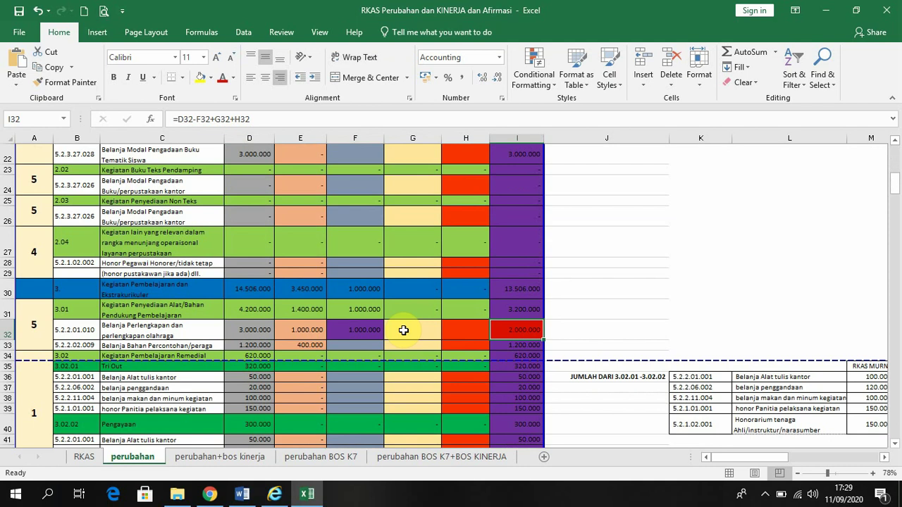
left_click(363, 330)
left_click(527, 327)
Find Belanja Modal Pengadaan Alat-Alat Kesehatan under activity 5.02 and compare its addition in G132 and original budget in D132 with the final formula in I132.
scroll(525, 326, "down", 2)
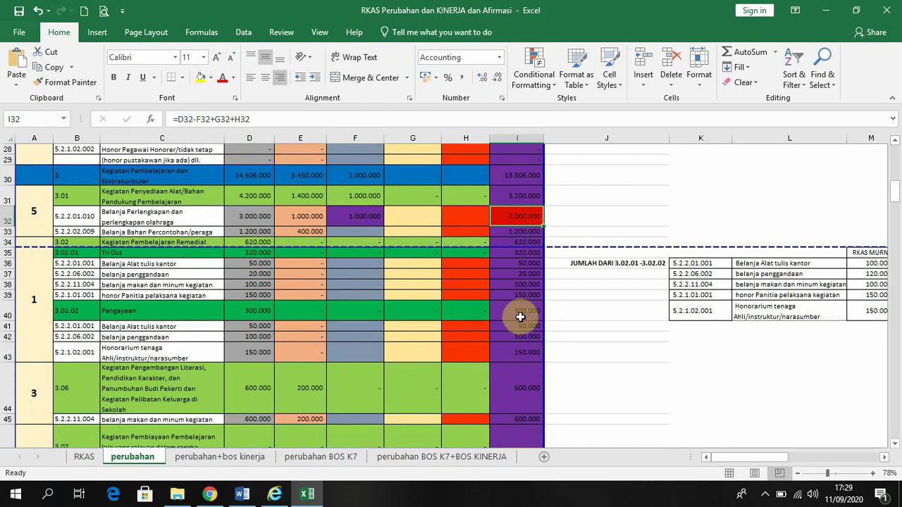
scroll(522, 317, "down", 4)
scroll(523, 319, "down", 7)
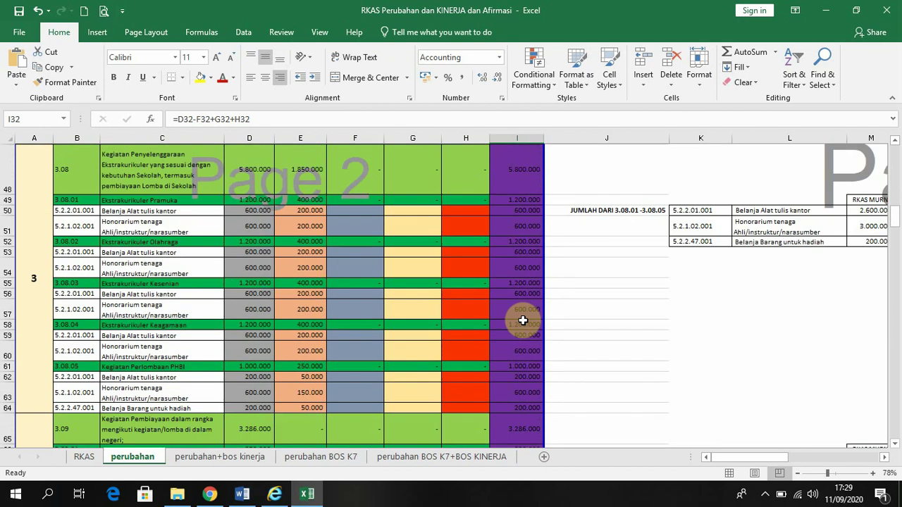
scroll(523, 325, "down", 7)
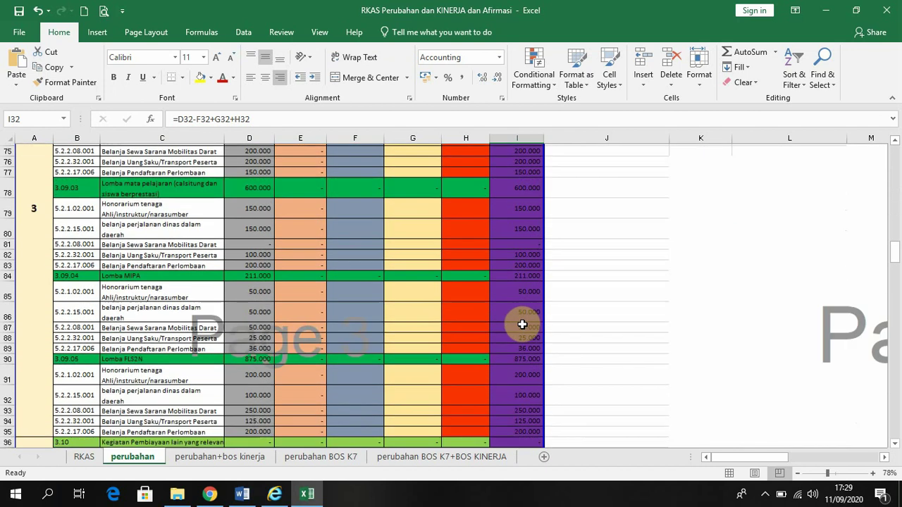
scroll(522, 326, "down", 12)
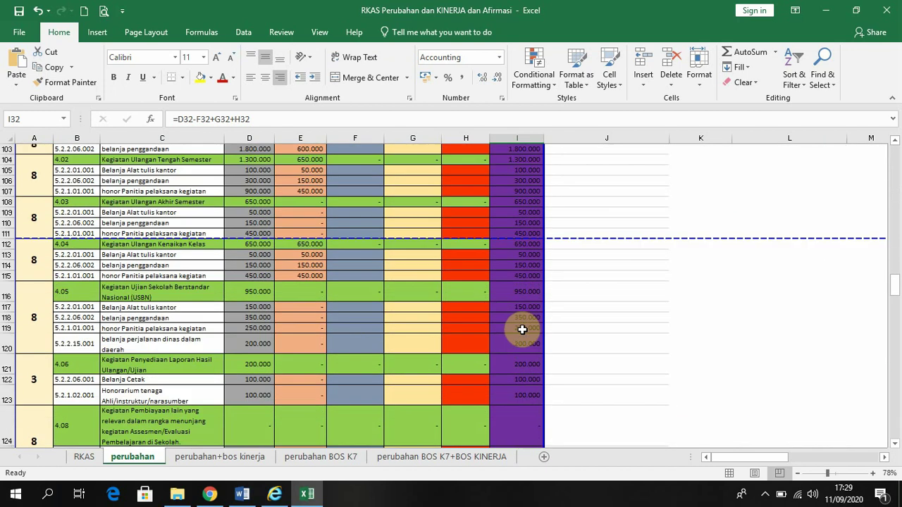
scroll(524, 337, "down", 1)
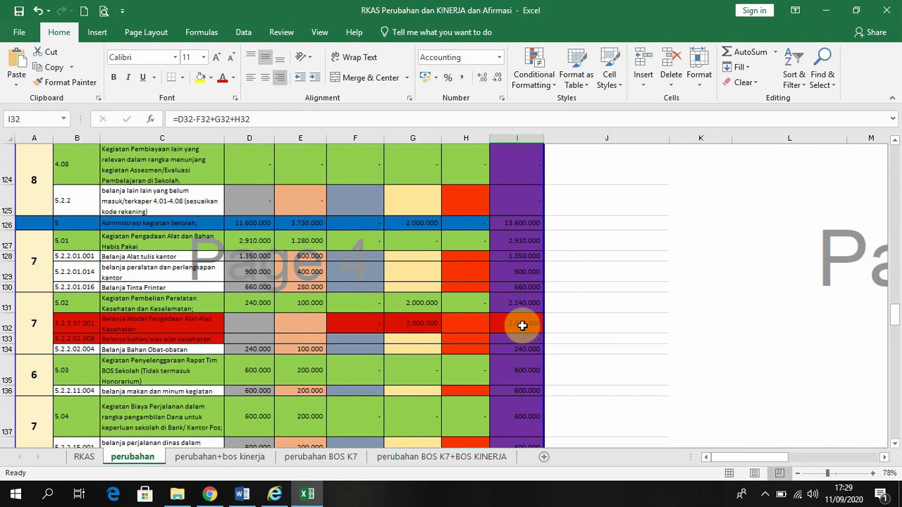
left_click(523, 326)
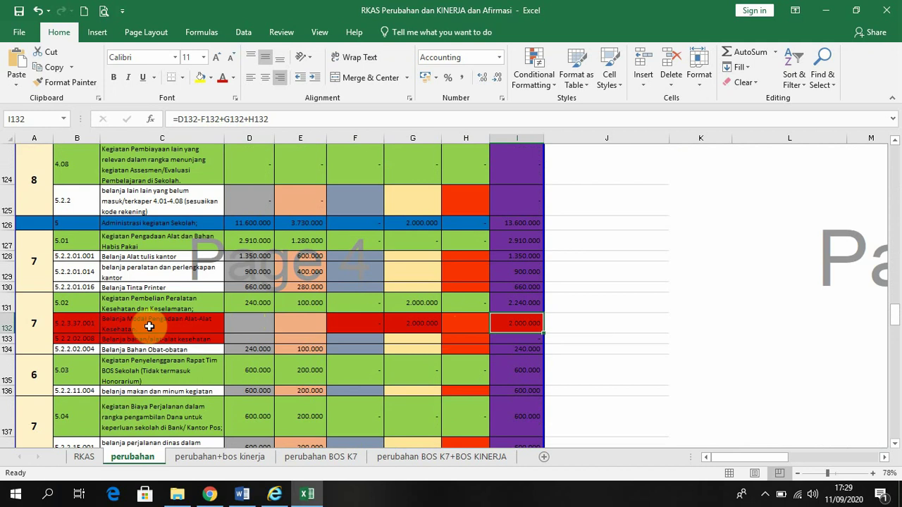
left_click(421, 323)
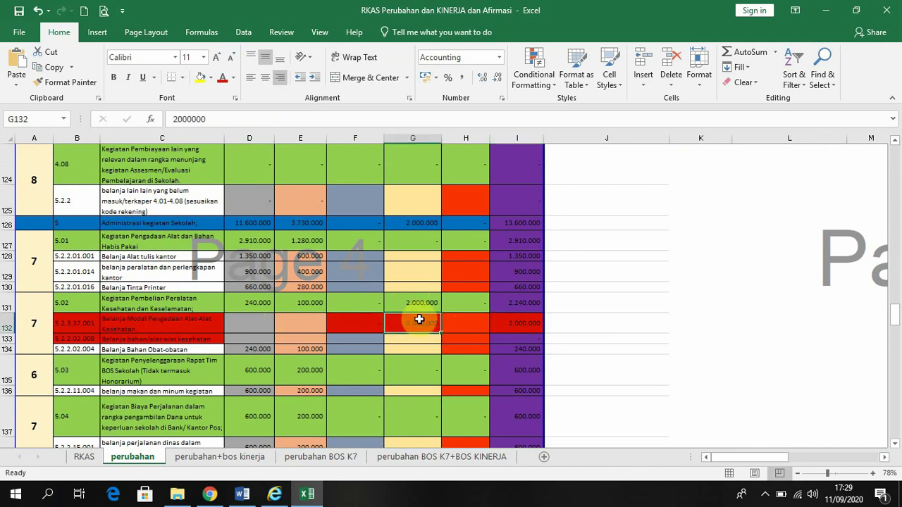
left_click(520, 323)
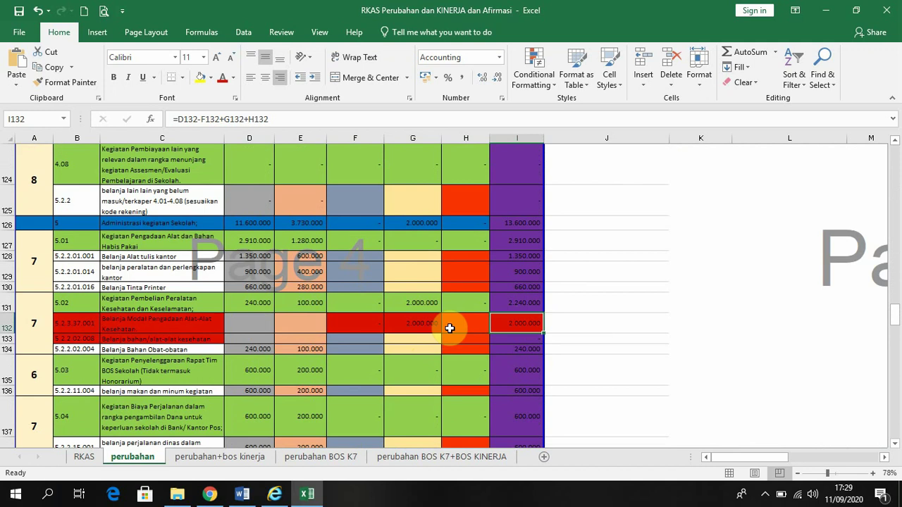
left_click(405, 329)
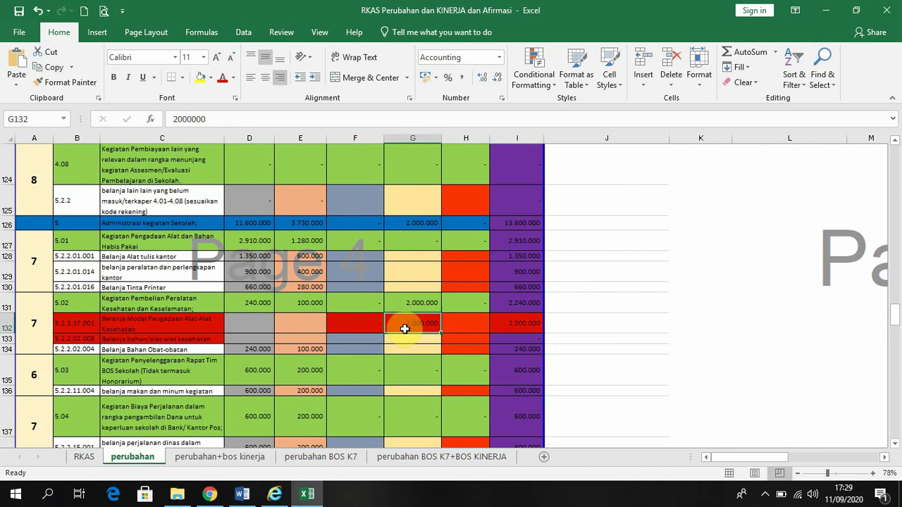
left_click(248, 326)
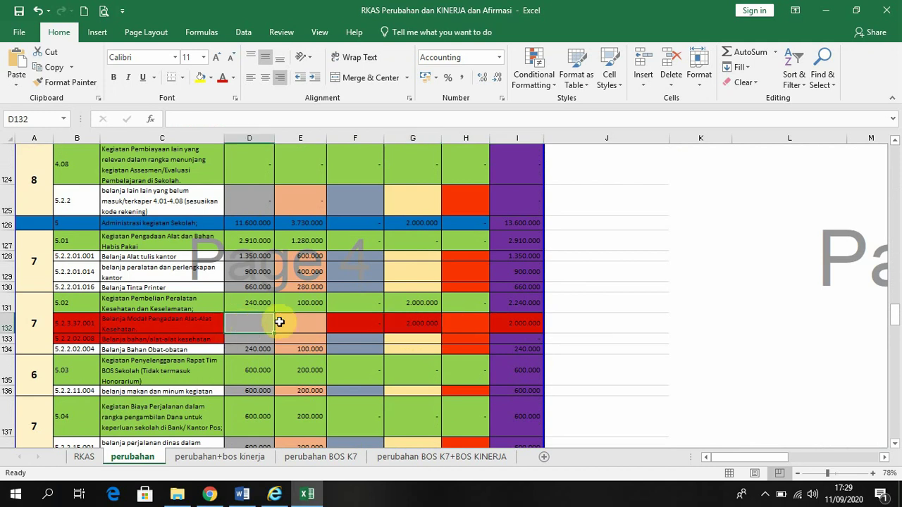
left_click(524, 323)
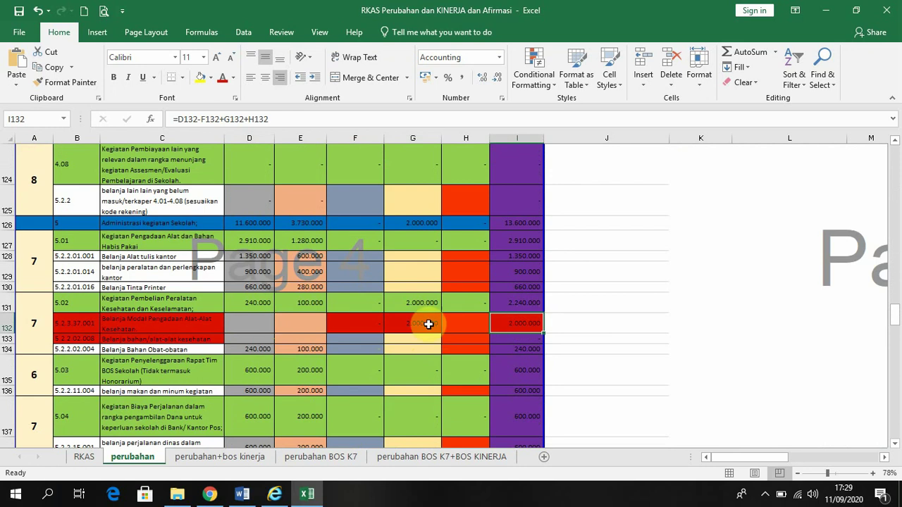
Examine the health equipment item's account code in B132 and description in C132 alongside its final amount in I132.
left_click(148, 328)
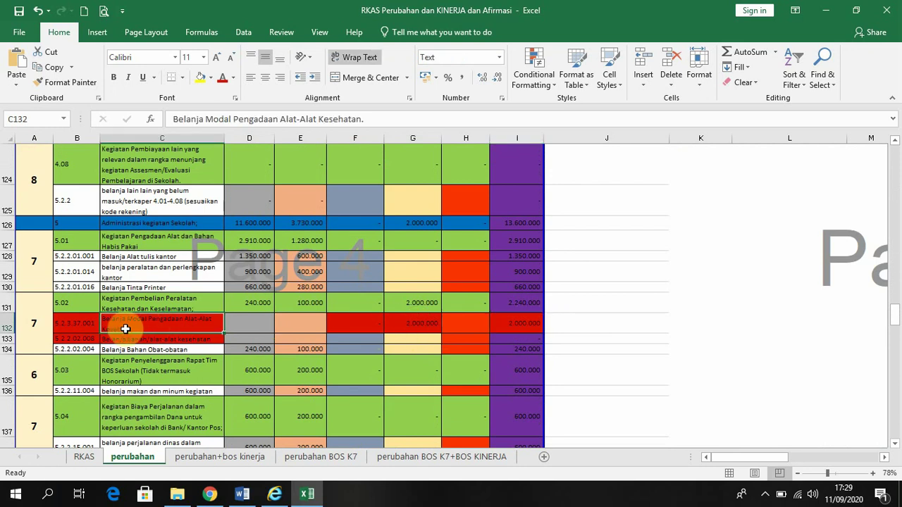
left_click(83, 323)
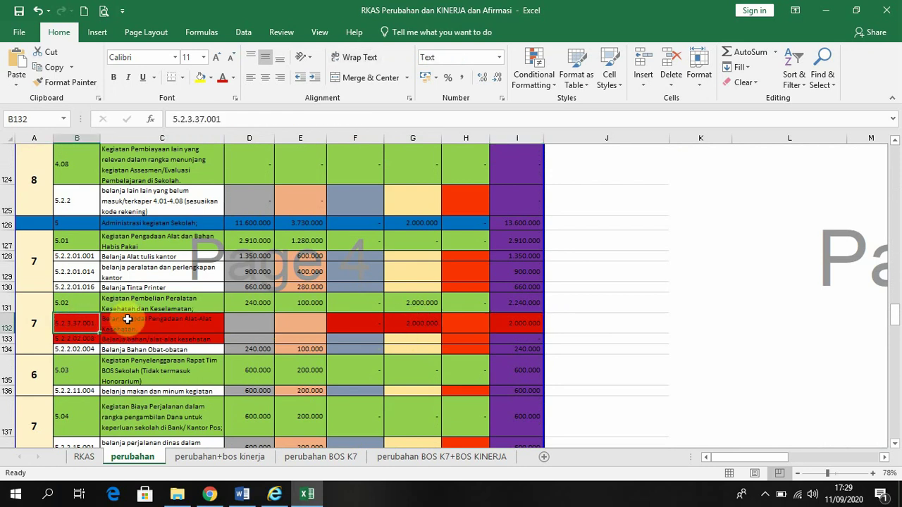
left_click(127, 319)
left_click(85, 321)
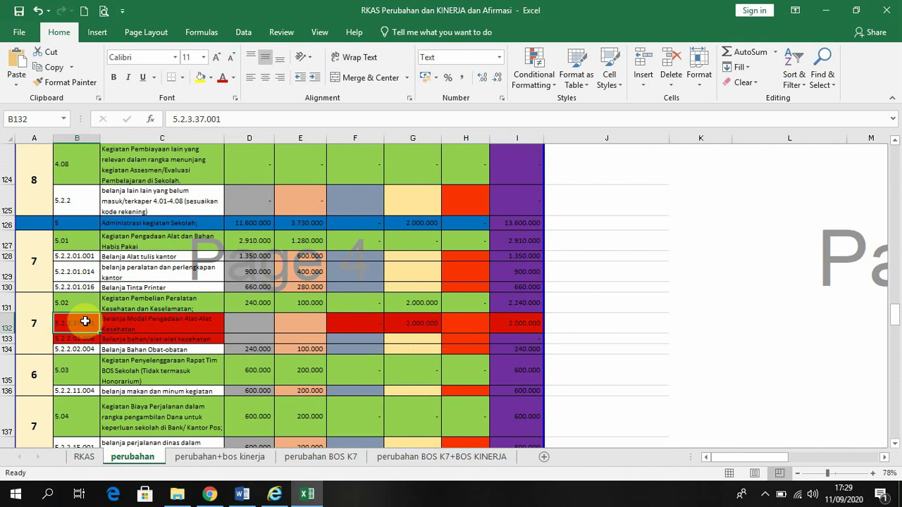
left_click(134, 324)
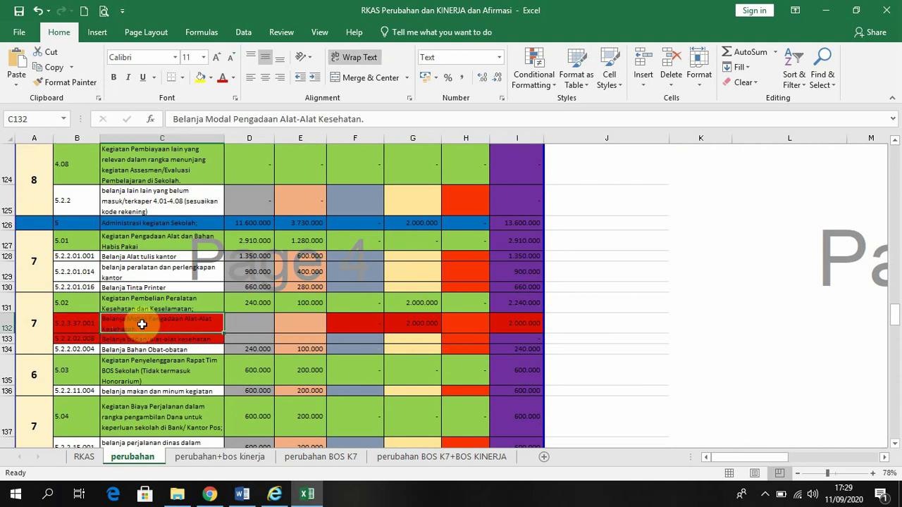
left_click(67, 324)
left_click(120, 323)
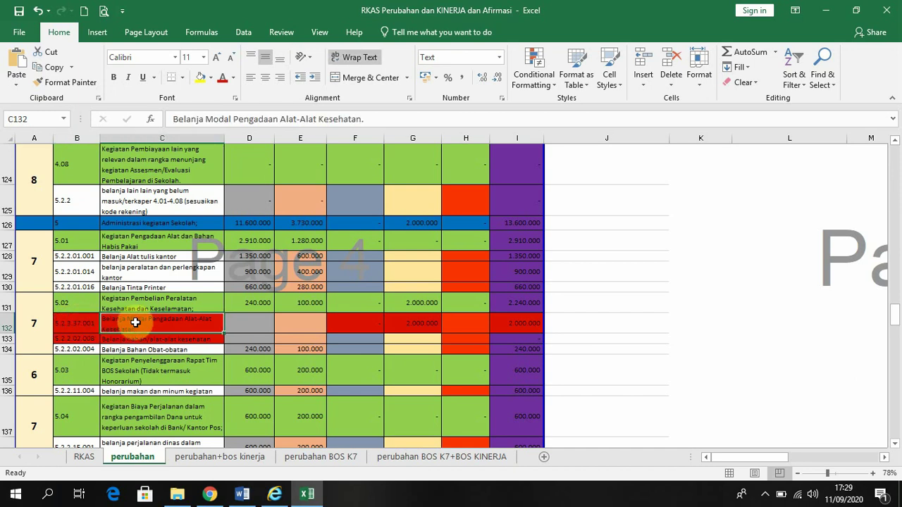
left_click(522, 322)
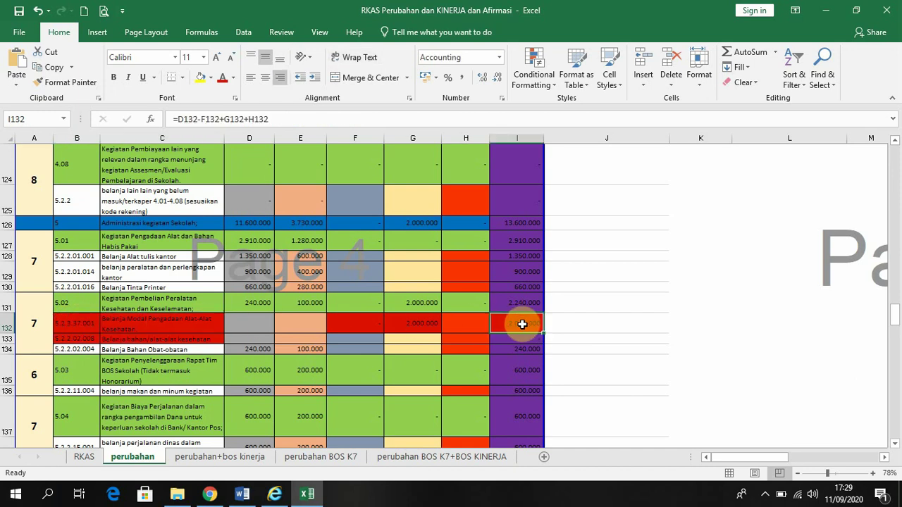
Find the Belanja internet item and compare its original budget in D187 and SISWA NAMBAH entry in H187 with the final formula in I187.
scroll(522, 324, "down", 5)
scroll(525, 338, "down", 8)
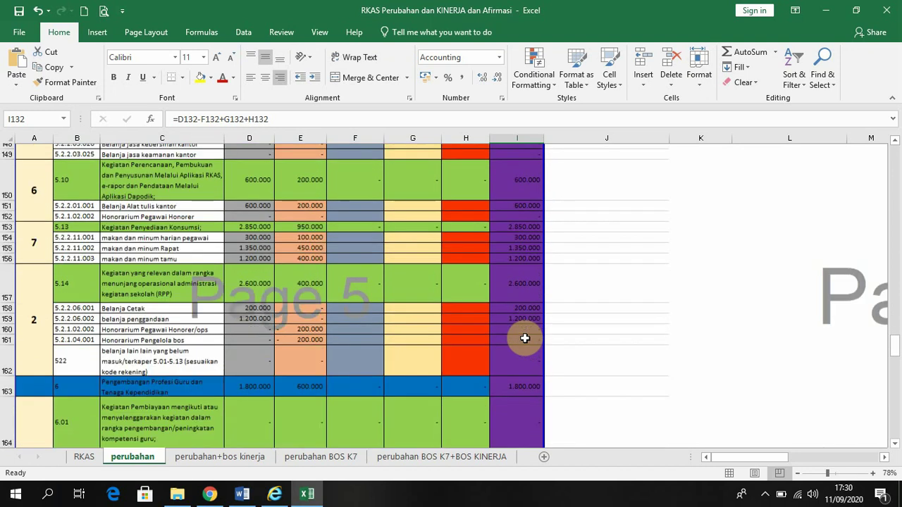
scroll(522, 342, "down", 5)
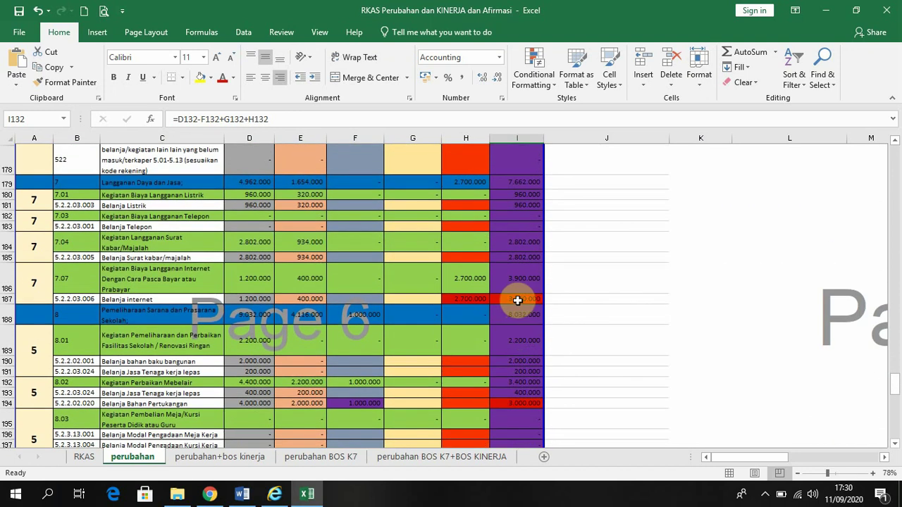
left_click(463, 301)
left_click(520, 299)
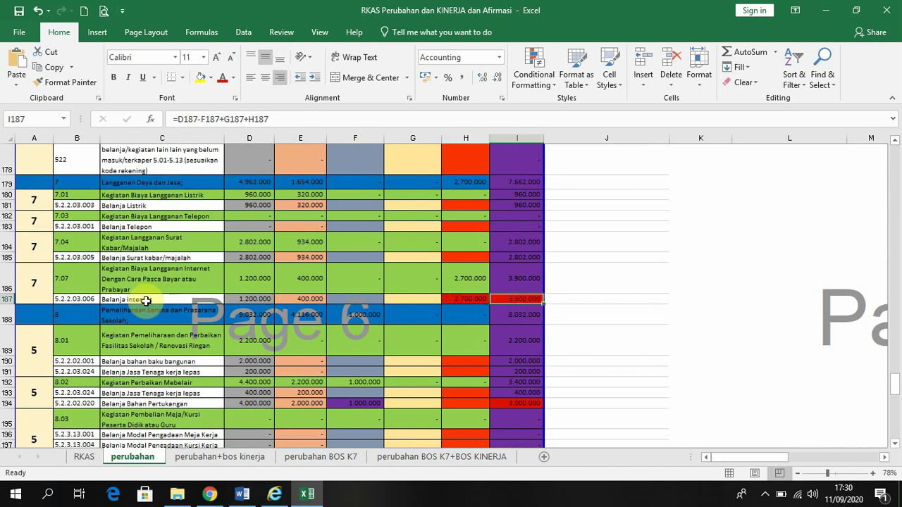
left_click(261, 298)
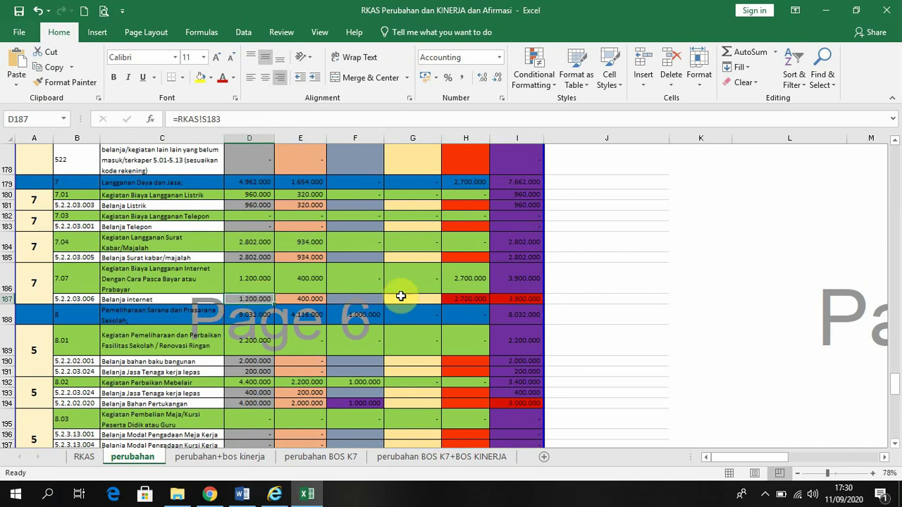
left_click(465, 299)
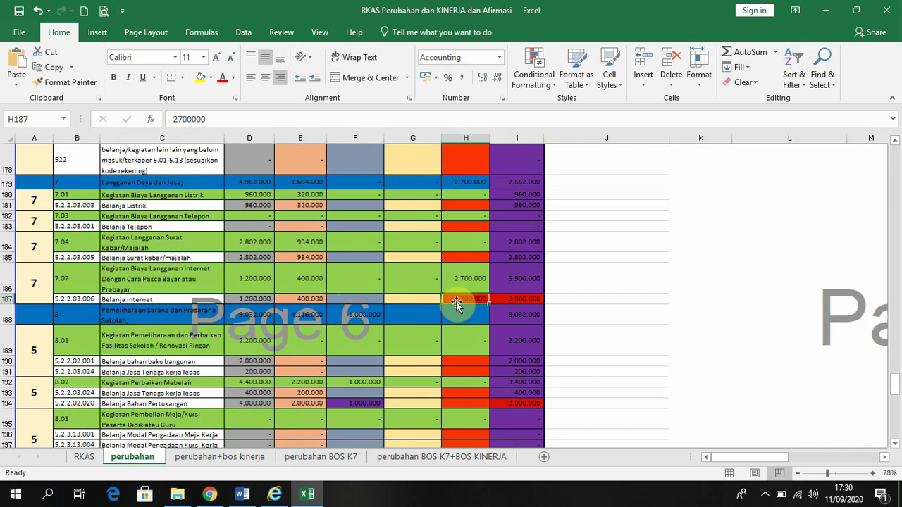
left_click(515, 299)
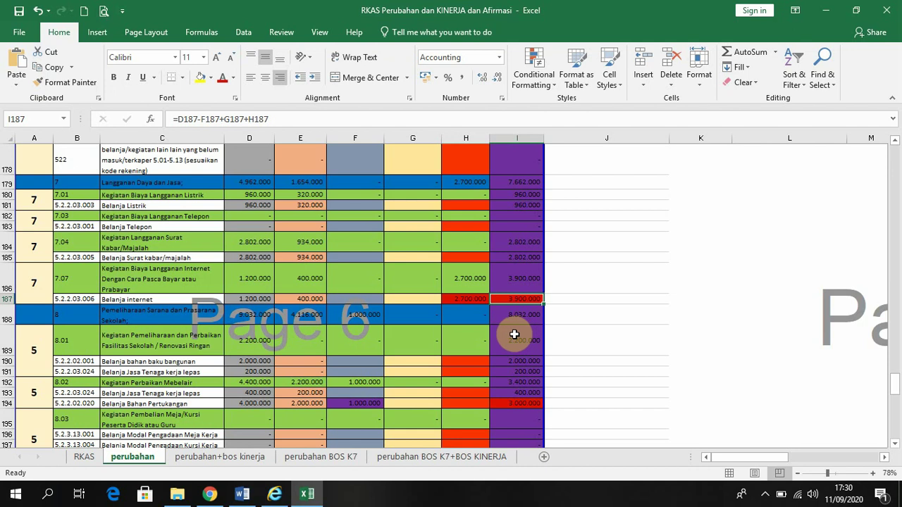
Inspect the final-amount formula in I194 for Belanja Bahan Pertukangan under activity 8.02, and dismiss the antivirus network notification.
scroll(514, 334, "down", 1)
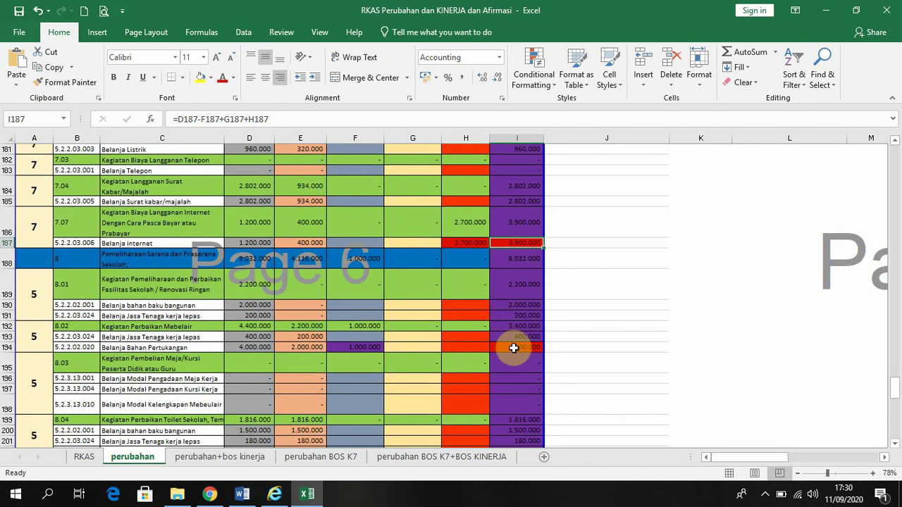
left_click(514, 349)
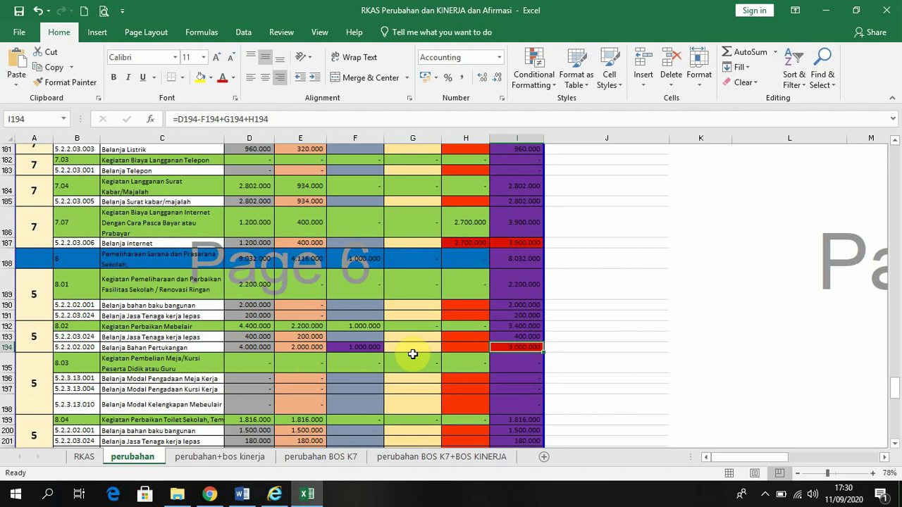
left_click(519, 353)
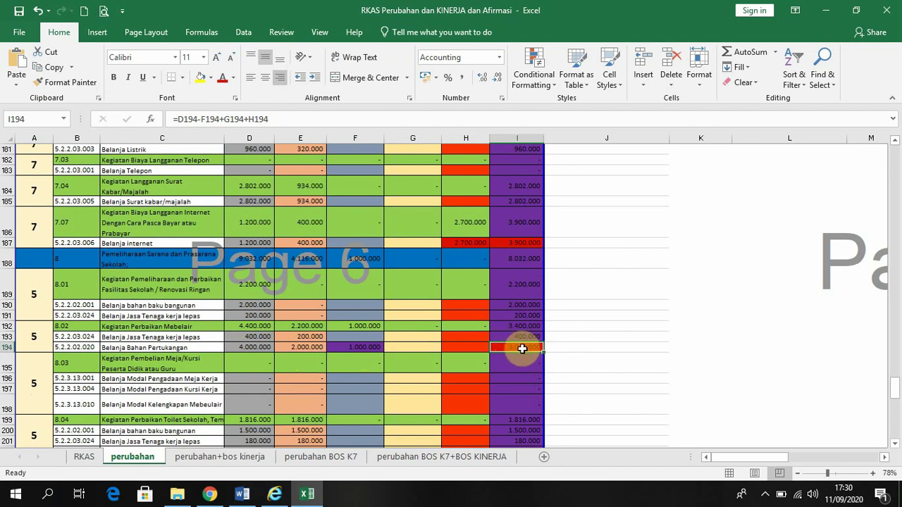
scroll(519, 349, "down", 4)
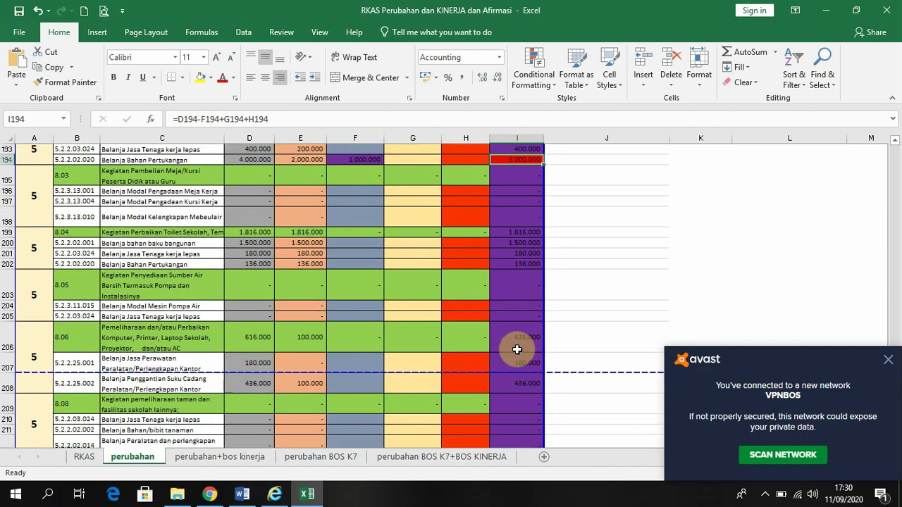
left_click(888, 360)
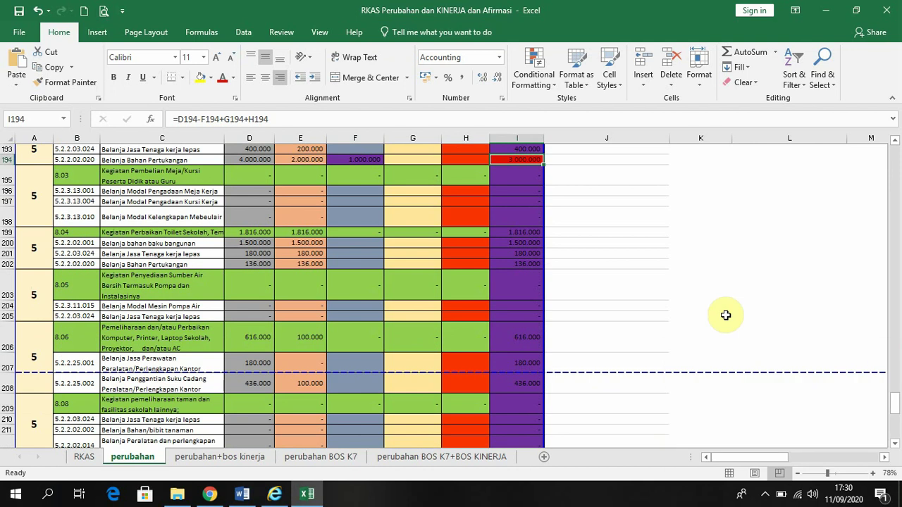
scroll(500, 264, "up", 7)
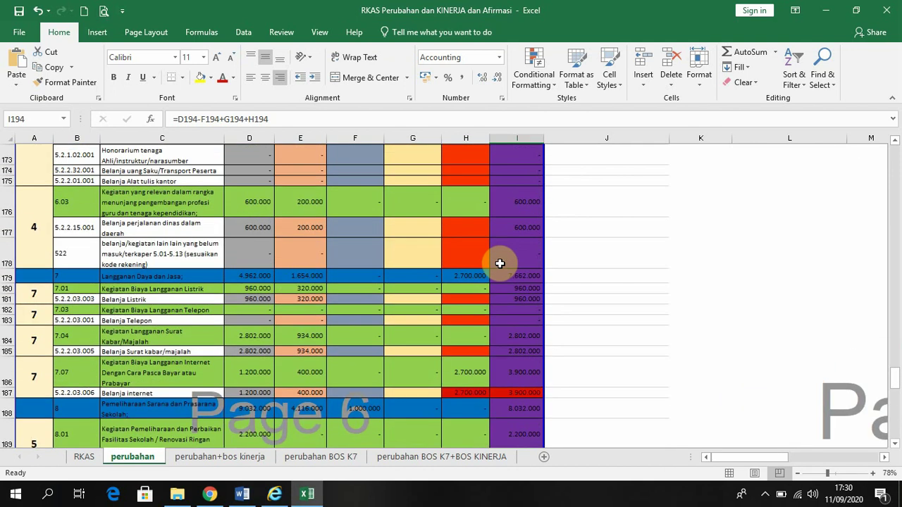
Return to the first rows of the perubahan sheet and compare its layout and budget items with the RKAS sheet.
scroll(500, 263, "up", 5)
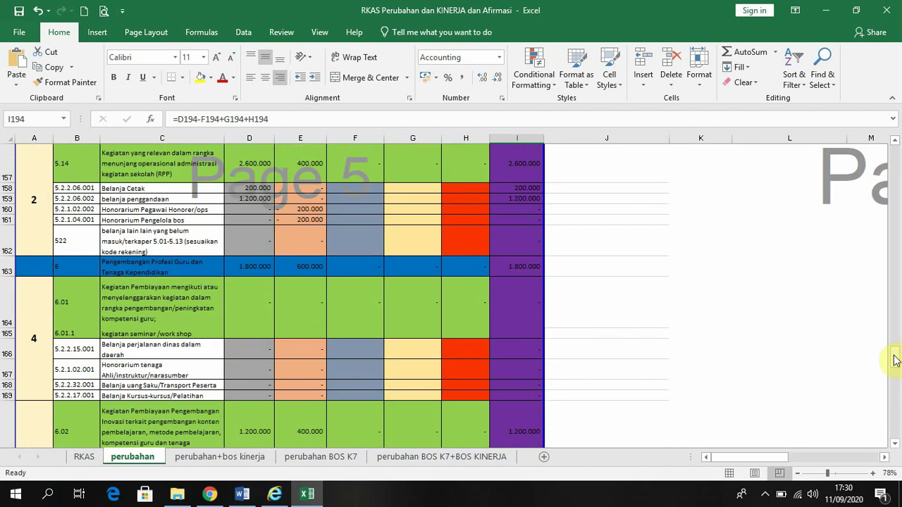
left_click_drag(895, 360, 881, 161)
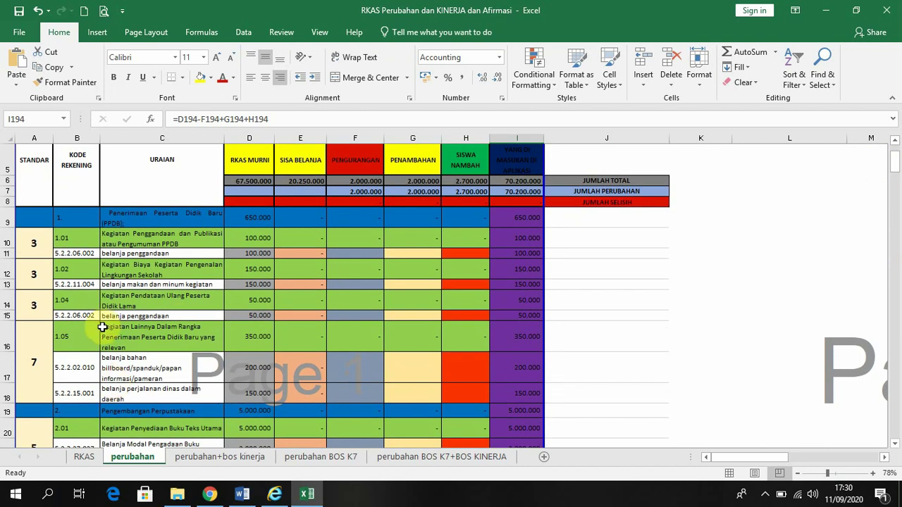
left_click(84, 458)
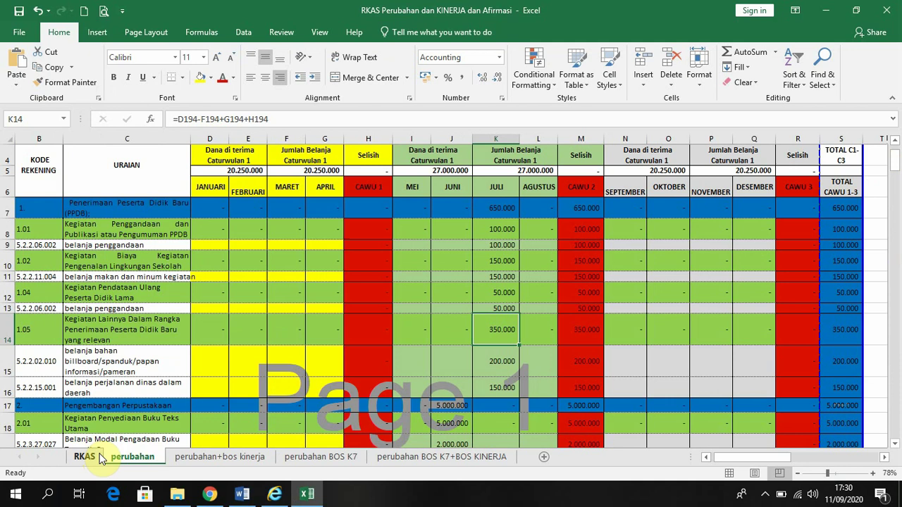
left_click(137, 460)
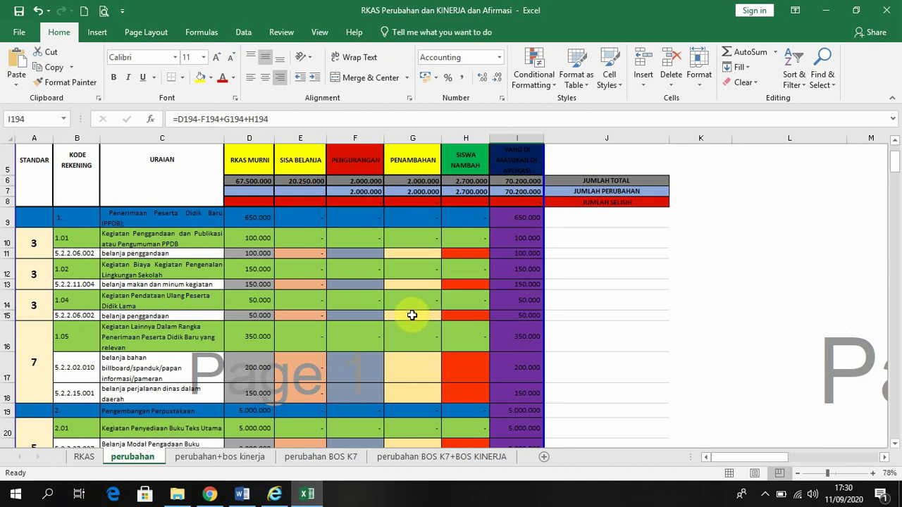
left_click(86, 457)
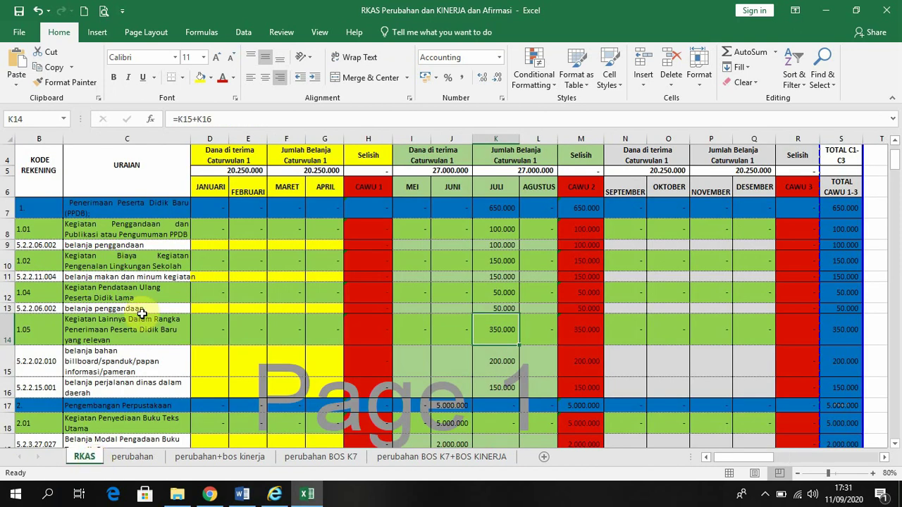
left_click(146, 458)
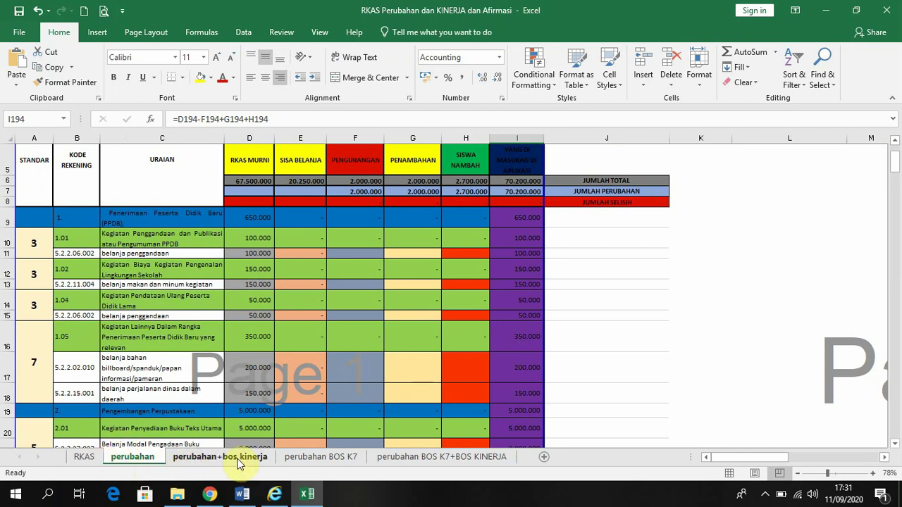
Open the perubahan BOS K7 sheet and examine its column headings and first budget activities.
left_click(326, 458)
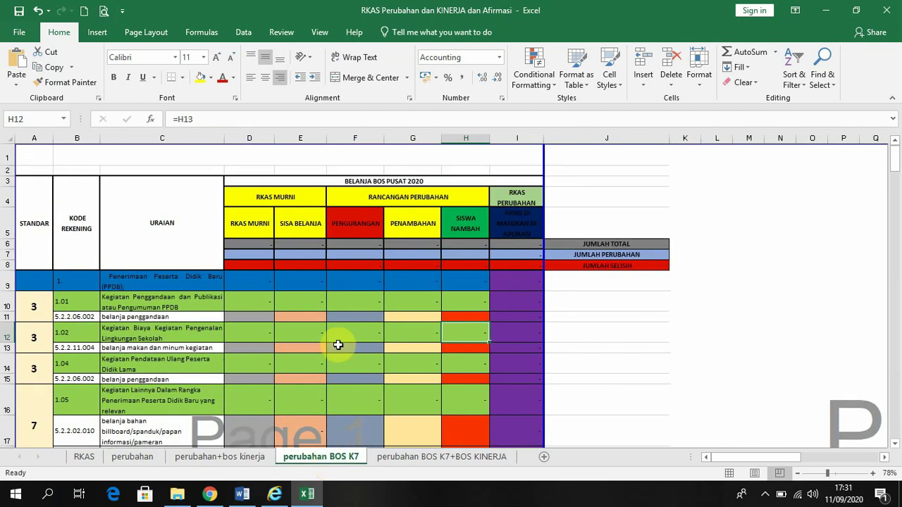
scroll(329, 306, "down", 1)
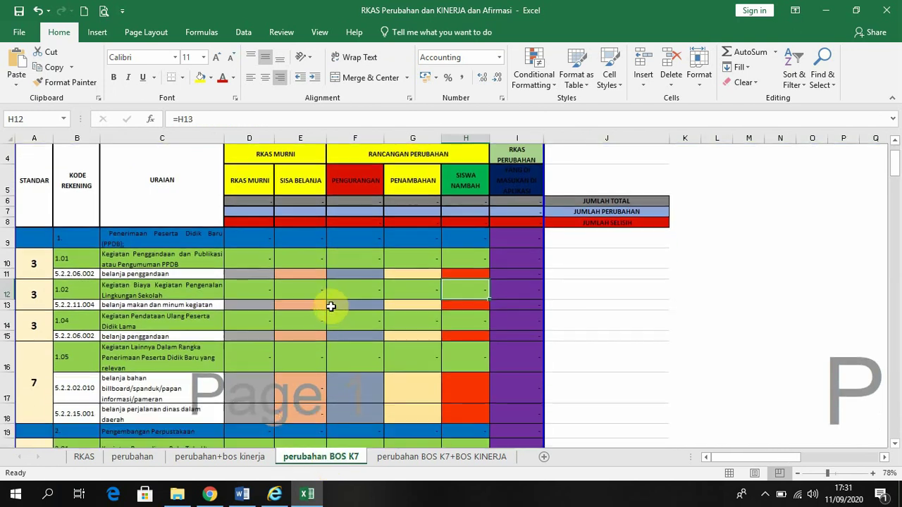
scroll(337, 310, "up", 1)
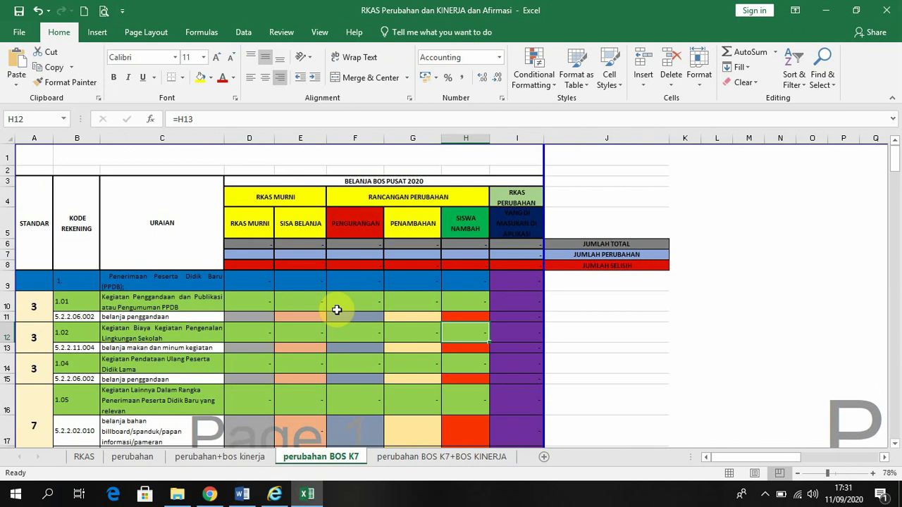
scroll(337, 310, "down", 3)
scroll(341, 312, "up", 2)
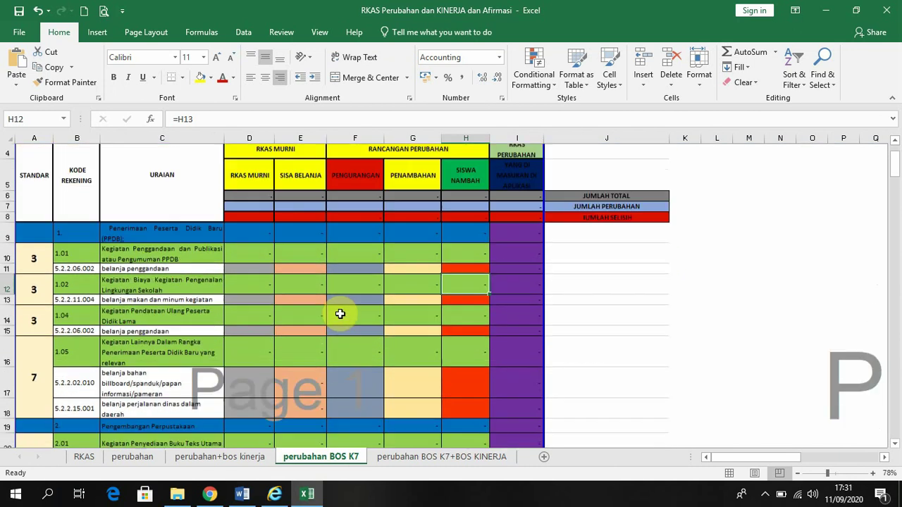
scroll(340, 313, "up", 1)
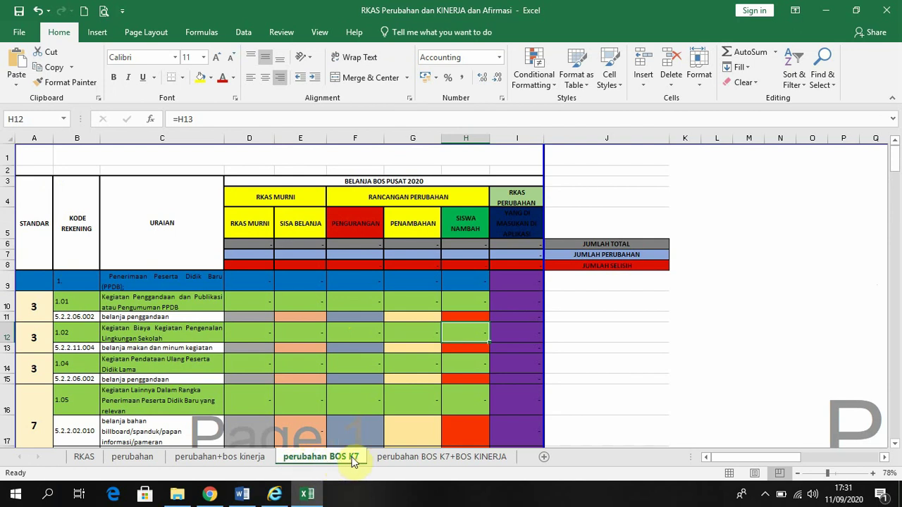
Inspect the RKAS MURNI and SISA BELANJA cells for the first activities, including D10:E11, and dismiss the antivirus network notification.
left_click(316, 325)
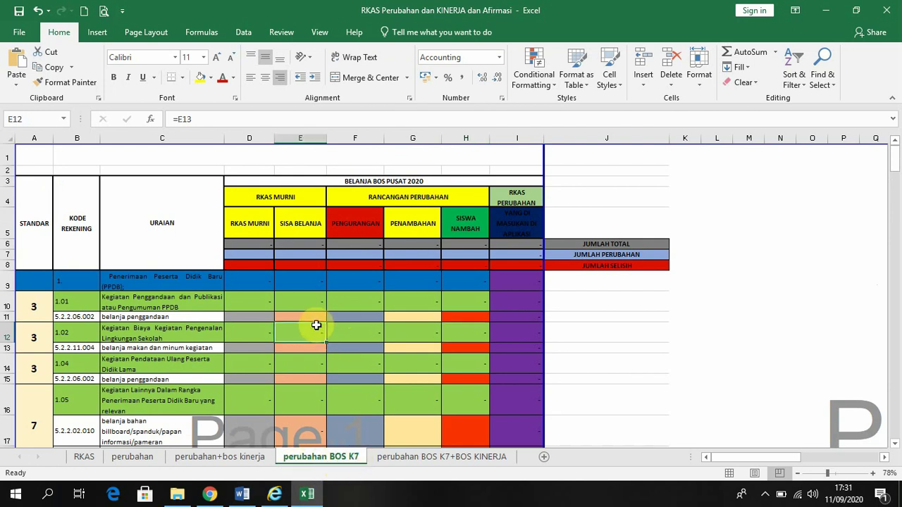
left_click(308, 378)
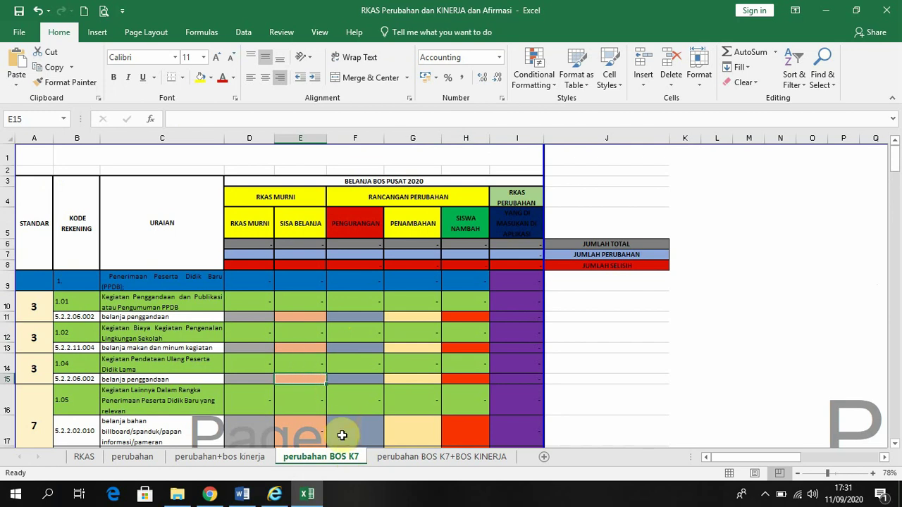
left_click(258, 316)
left_click(296, 315)
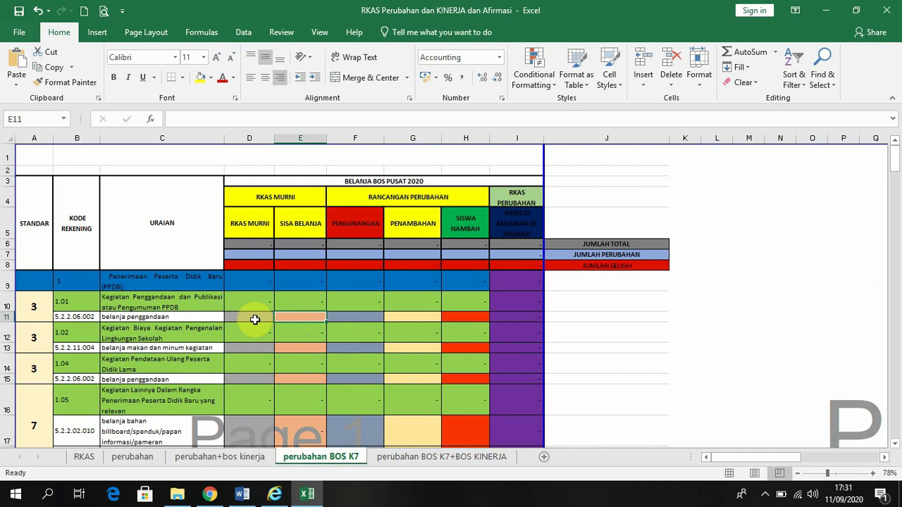
left_click(255, 320)
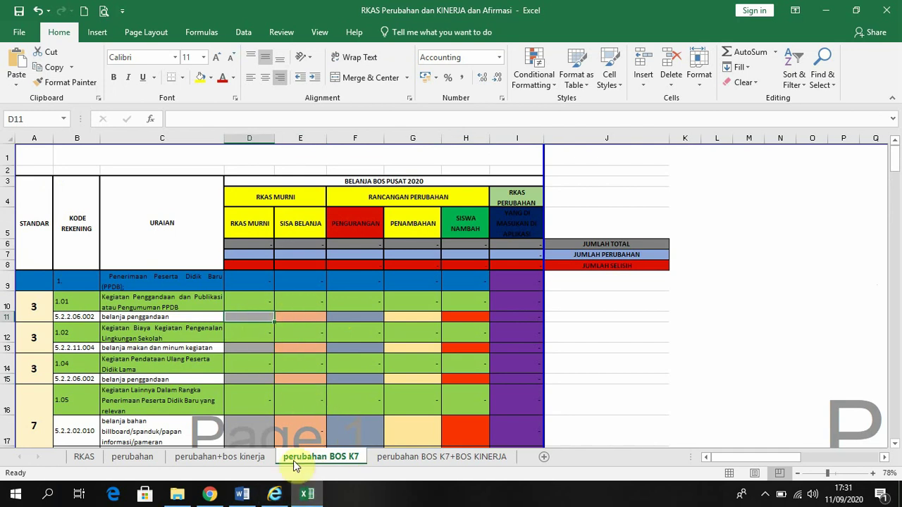
left_click(251, 298)
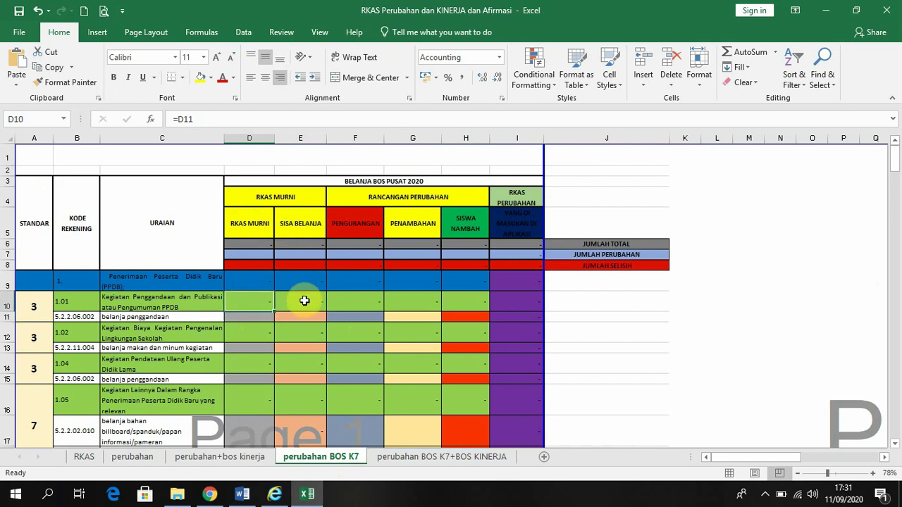
left_click(303, 299)
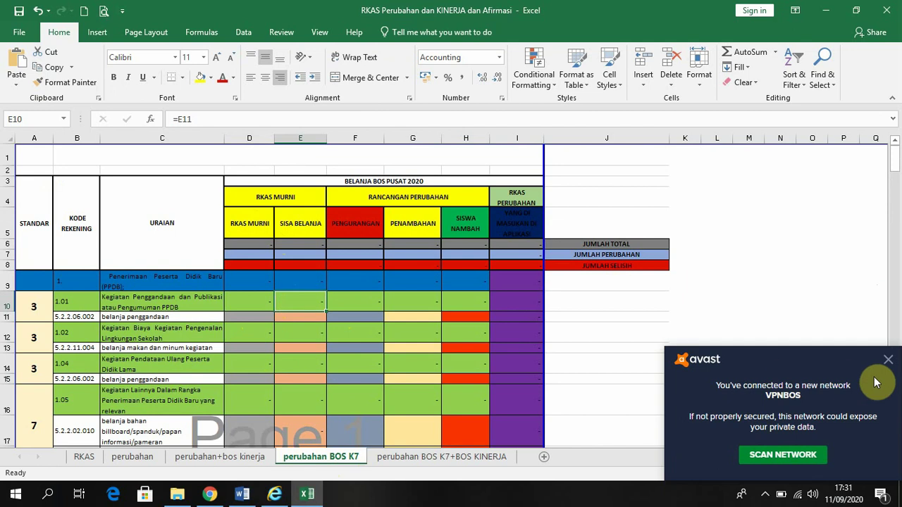
left_click(888, 359)
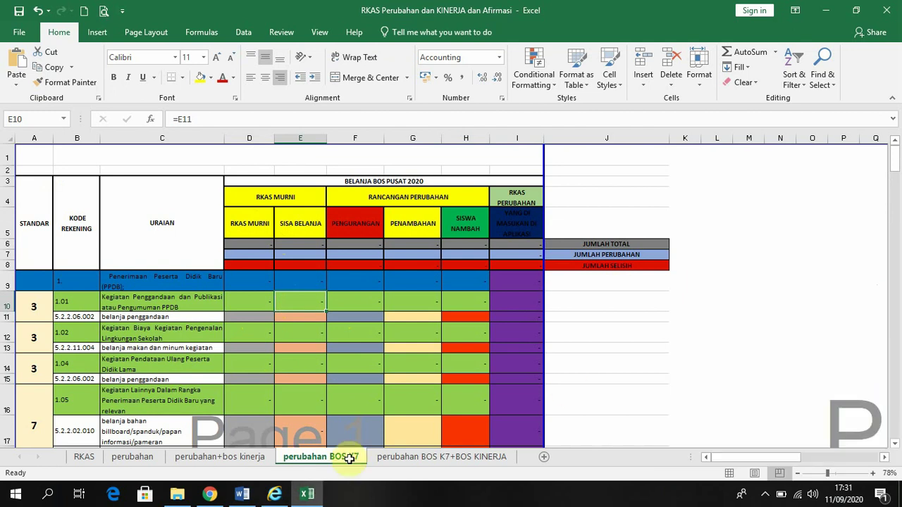
Switch to e-Kskul in Internet Explorer, open the Realisasi Penggunan Dana (K7 - K7A) report form, and check back against the perubahan BOS K7 sheet.
left_click(275, 495)
mouse_move(275, 83)
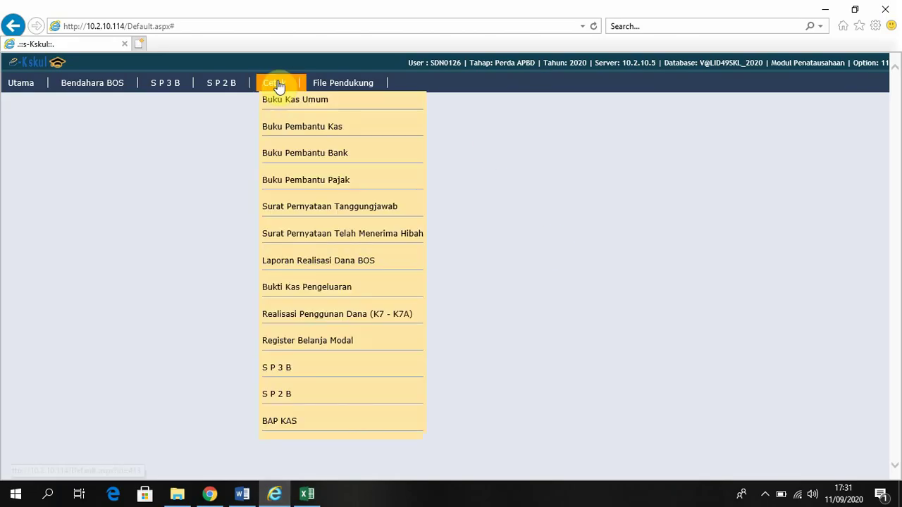
left_click(307, 323)
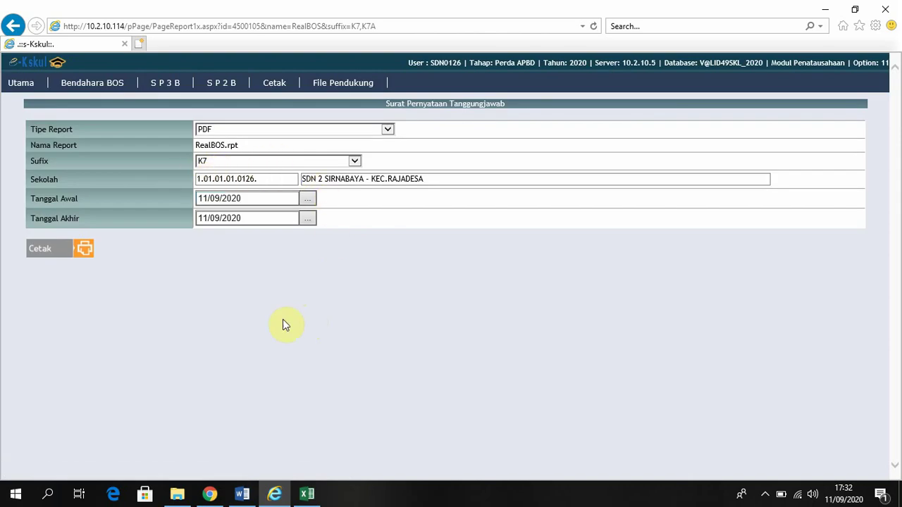
left_click(308, 494)
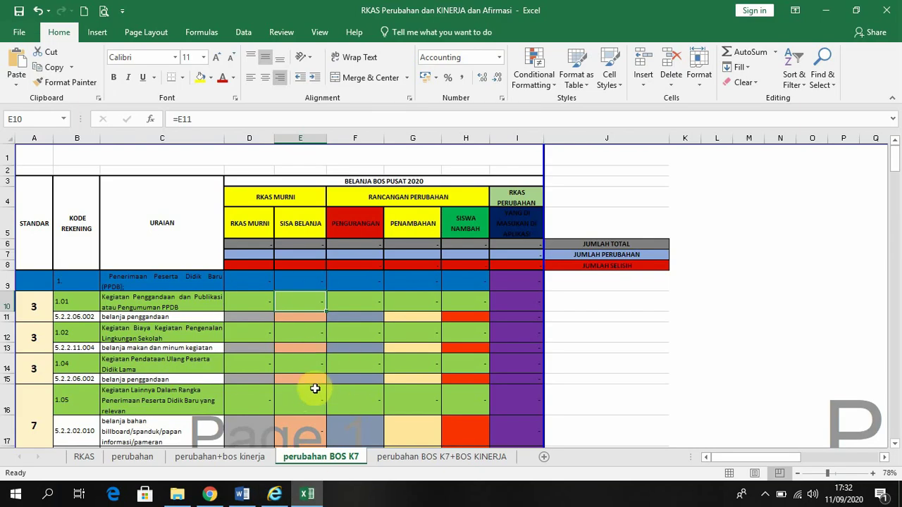
left_click(274, 493)
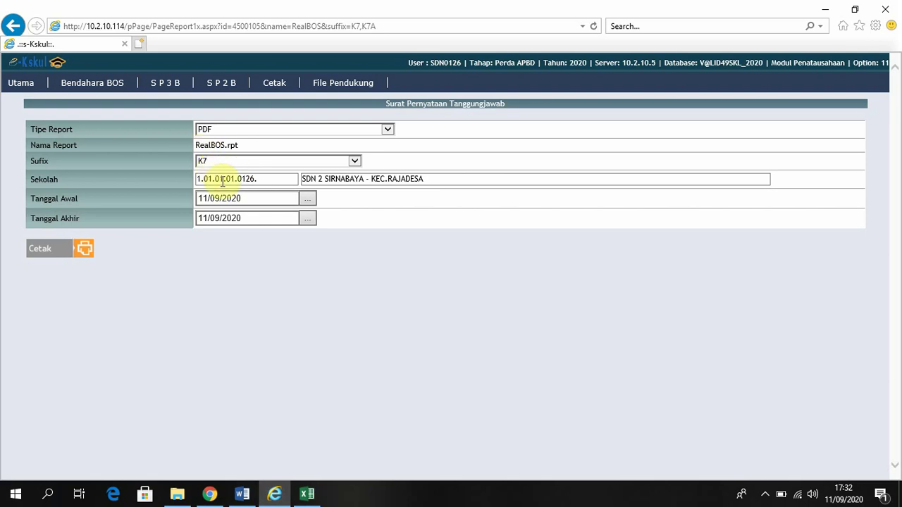
Set the K7 report period from 01/01/2020 to 31/12/2020 and generate the report as a PDF.
left_click(248, 200)
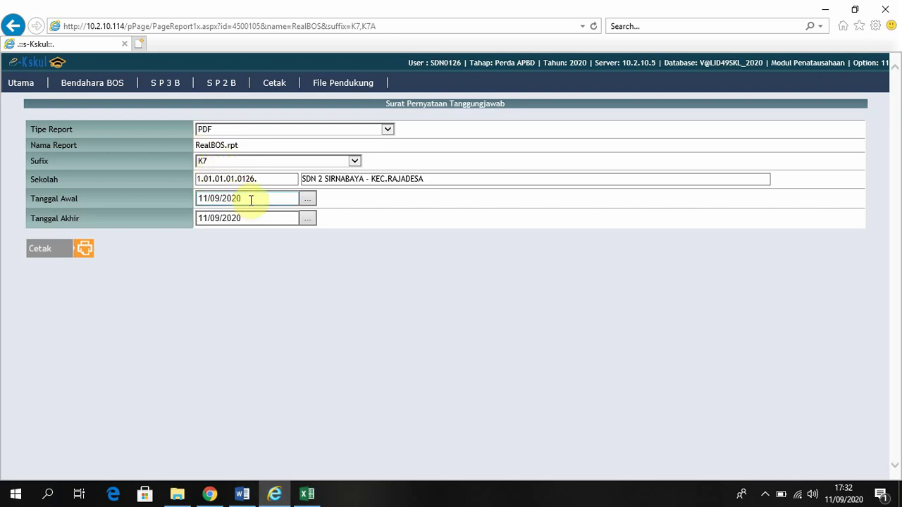
left_click_drag(250, 200, 198, 205)
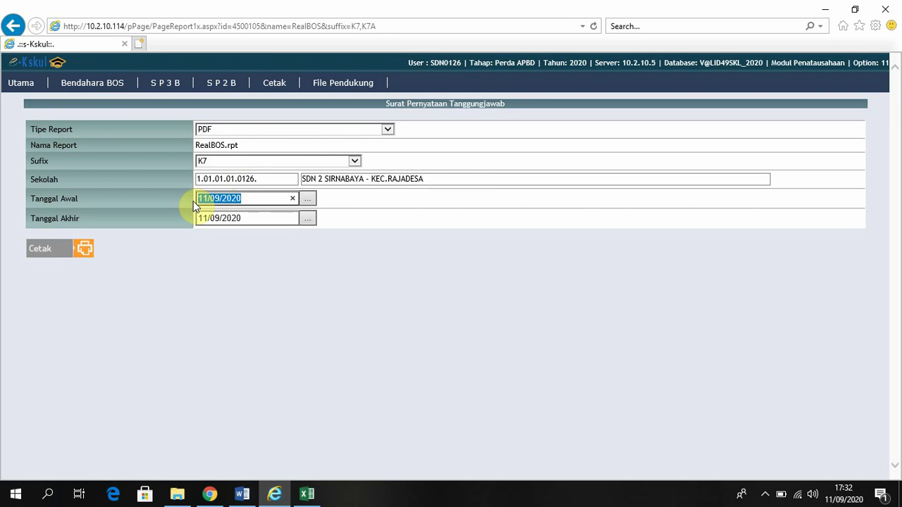
type("1/1/2020")
key("Tab")
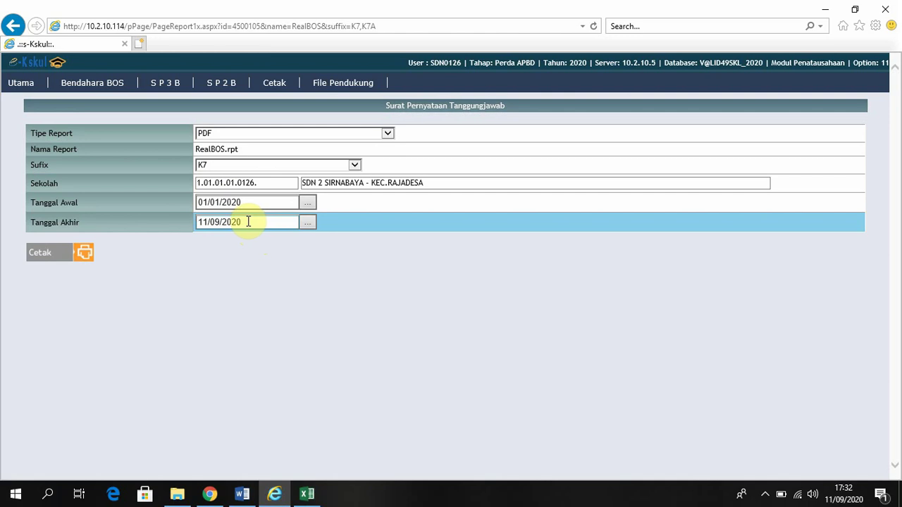
left_click_drag(251, 221, 210, 225)
type("3")
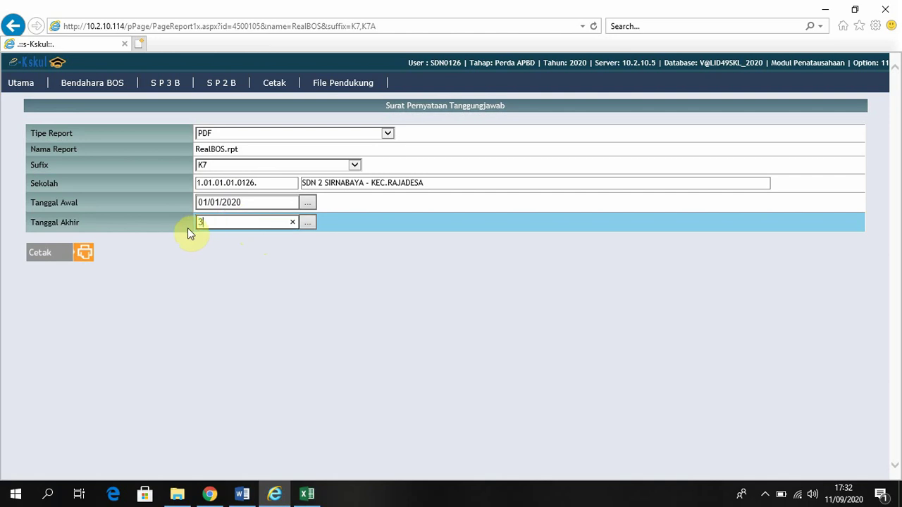
type("1/12/2020")
left_click(245, 271)
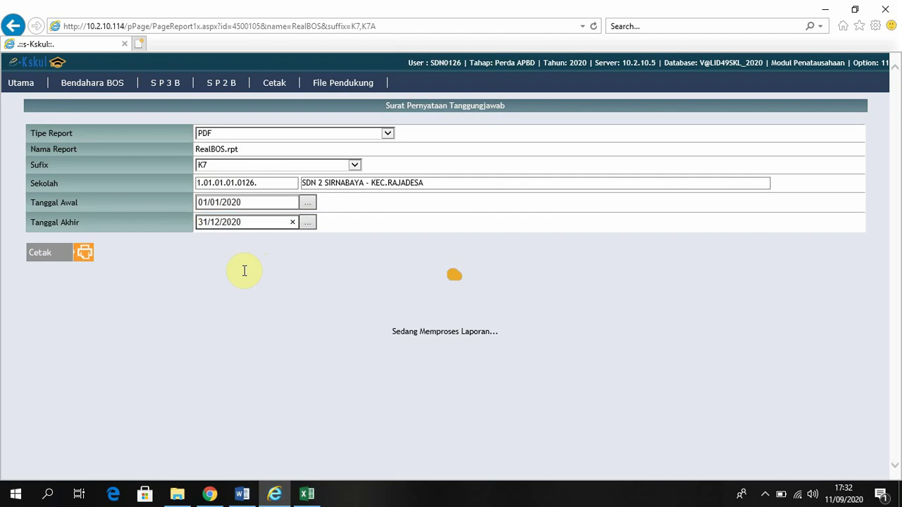
left_click(71, 260)
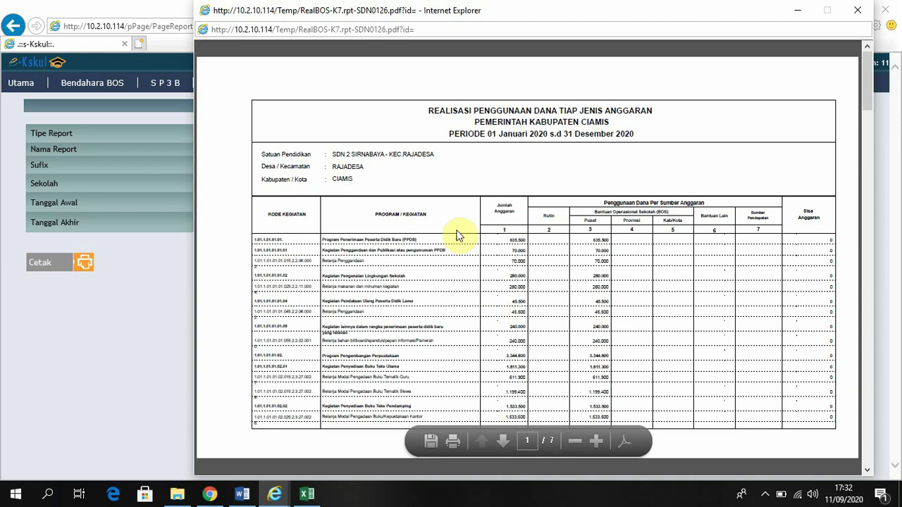
Look through the K7 report to page 2 and compare it with the budget rows of the perubahan BOS K7 sheet in Excel.
scroll(437, 231, "down", 5)
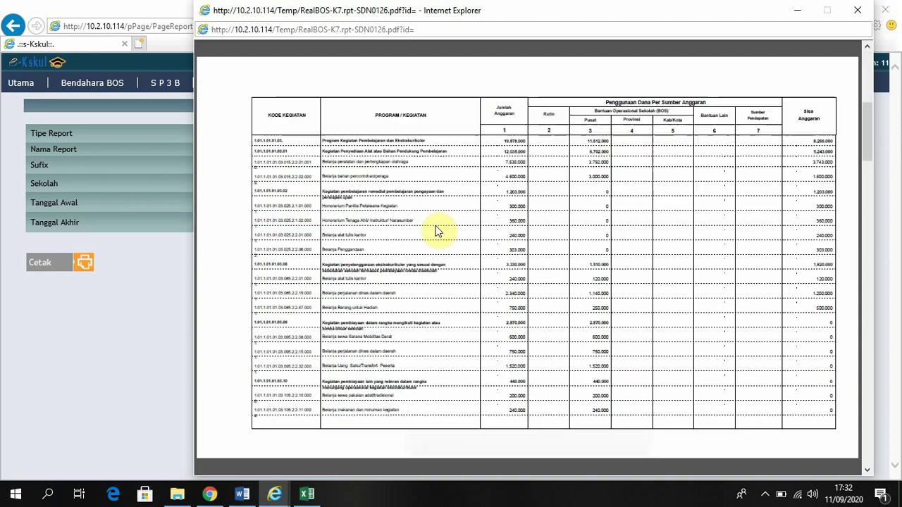
left_click(311, 497)
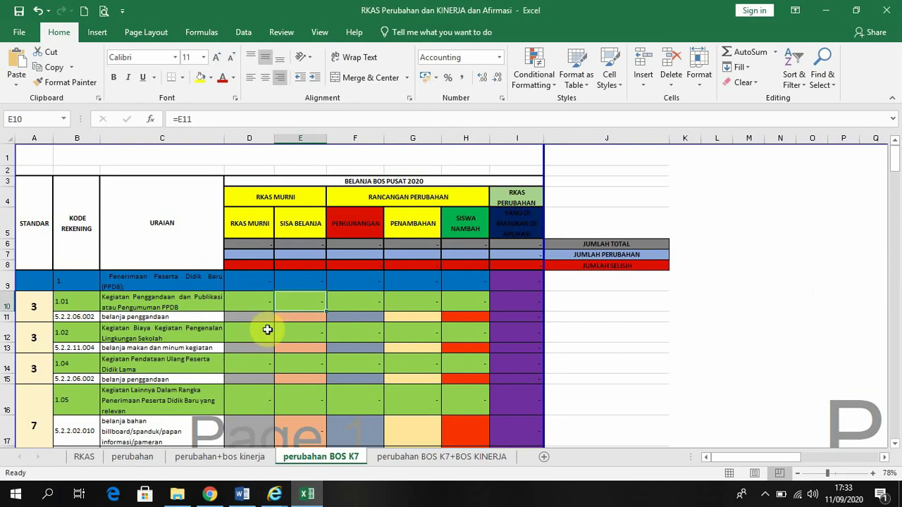
scroll(271, 333, "down", 2)
scroll(272, 333, "up", 2)
scroll(272, 334, "down", 1)
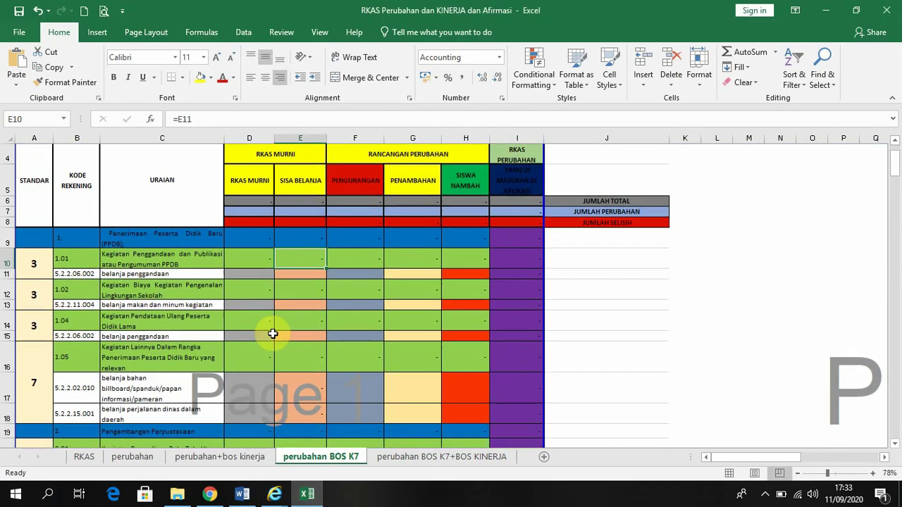
Return to the K7 report PDF and highlight the Jumlah Anggaran amount for Program Kegiatan Pembelajaran dan Ekstrakurikuler.
mouse_move(280, 499)
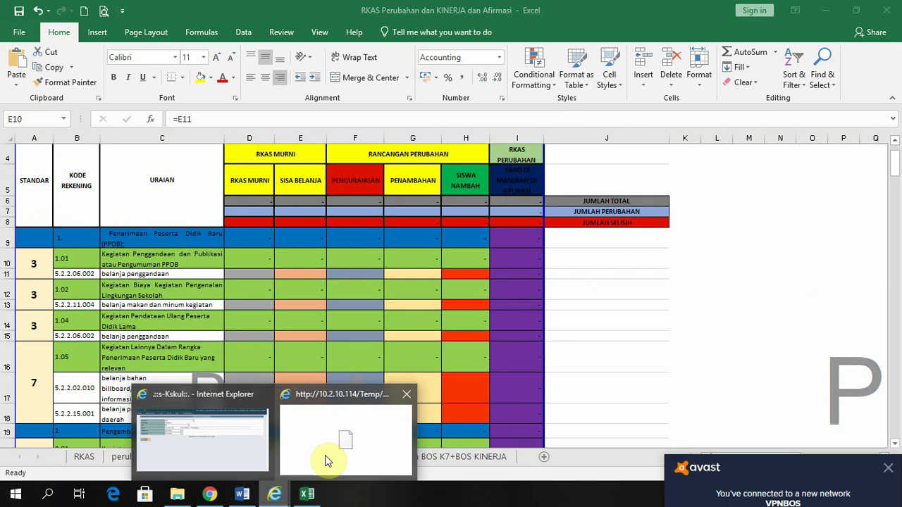
left_click(329, 459)
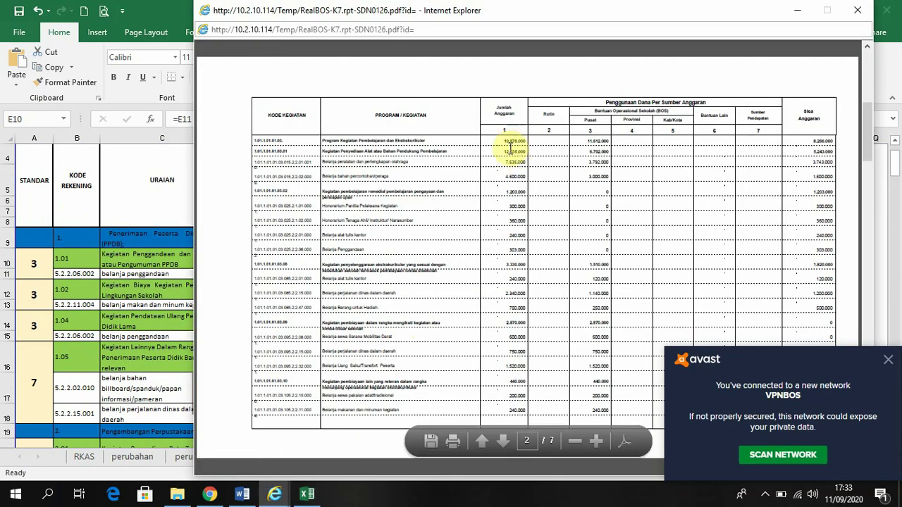
left_click_drag(504, 141, 525, 143)
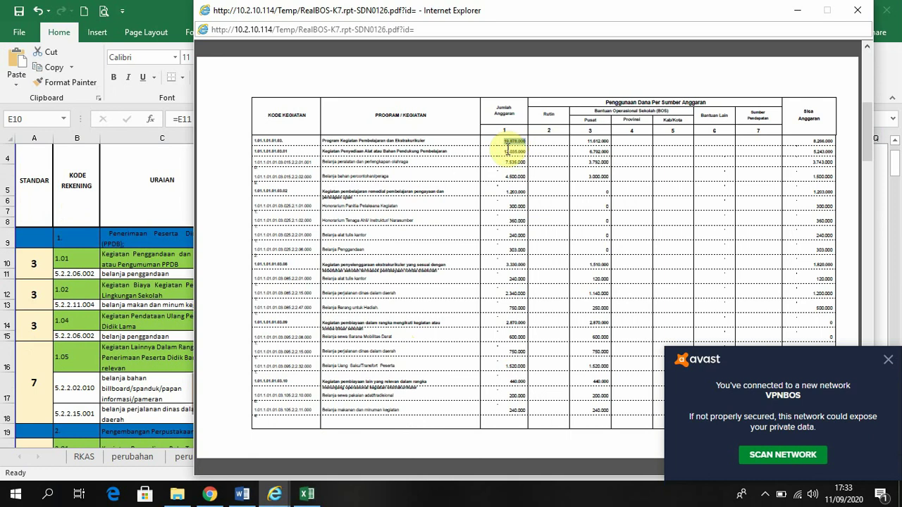
left_click_drag(519, 152, 491, 141)
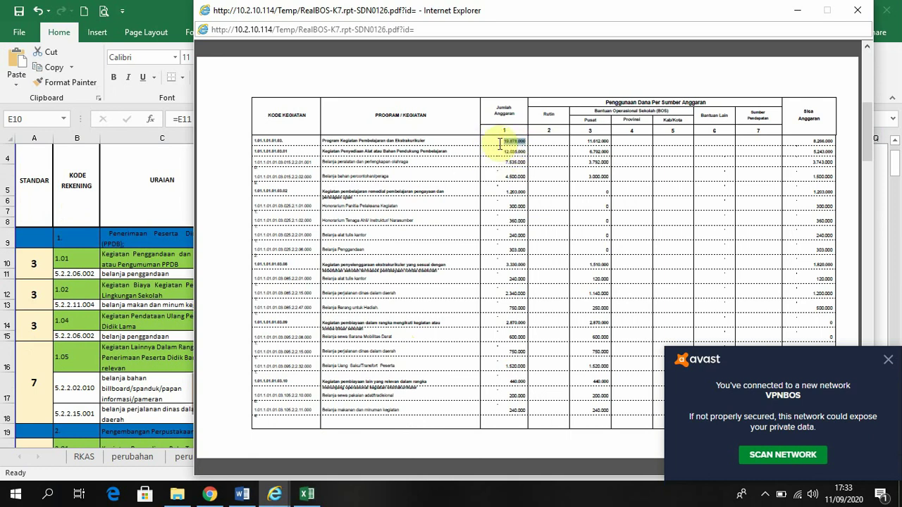
Browse the K7 report back to page 1 and highlight the Jumlah Anggaran amount of Program Penerimaan Peserta Didik Baru (PPDB).
scroll(500, 162, "up", 2)
scroll(500, 162, "down", 2)
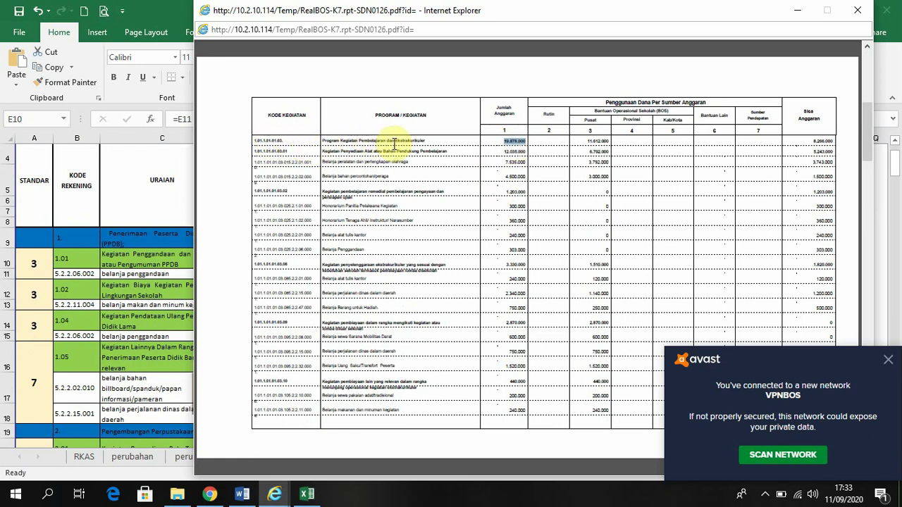
scroll(490, 164, "up", 3)
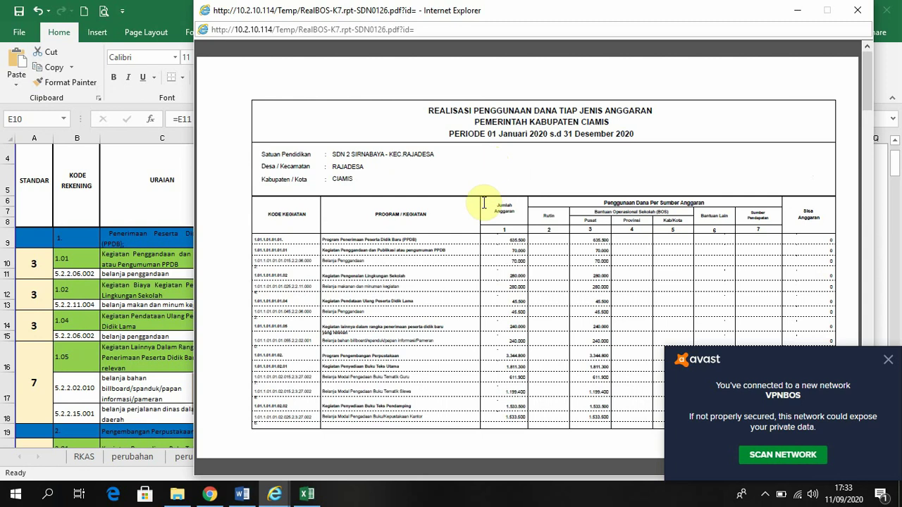
left_click_drag(499, 243, 529, 241)
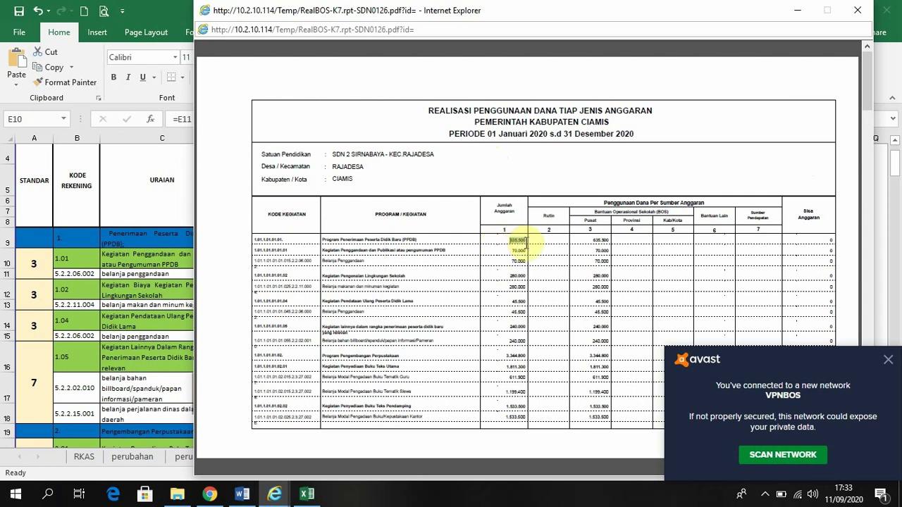
Switch to Excel and examine the RKAS MURNI and SISA BELANJA columns for the Penerimaan Peserta Didik Baru row.
left_click(306, 495)
left_click(243, 238)
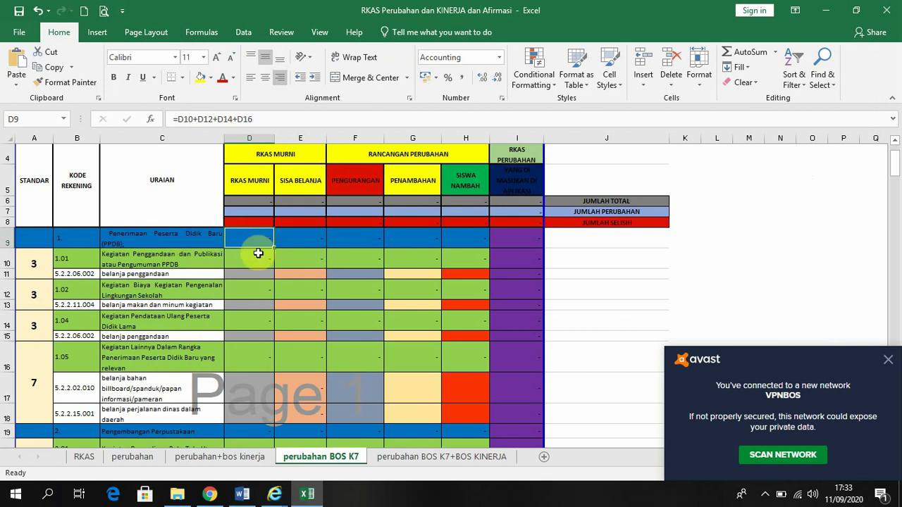
left_click(255, 256)
left_click(261, 237)
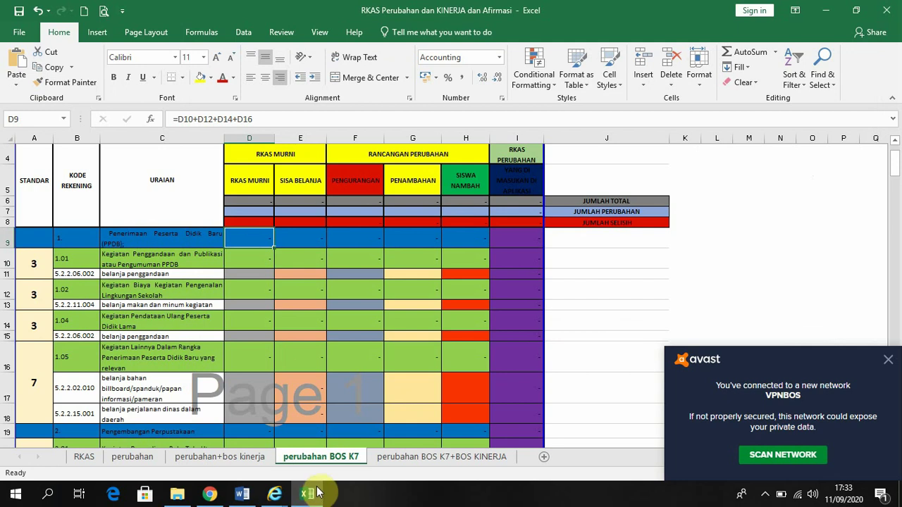
left_click(296, 182)
left_click(296, 238)
left_click(300, 182)
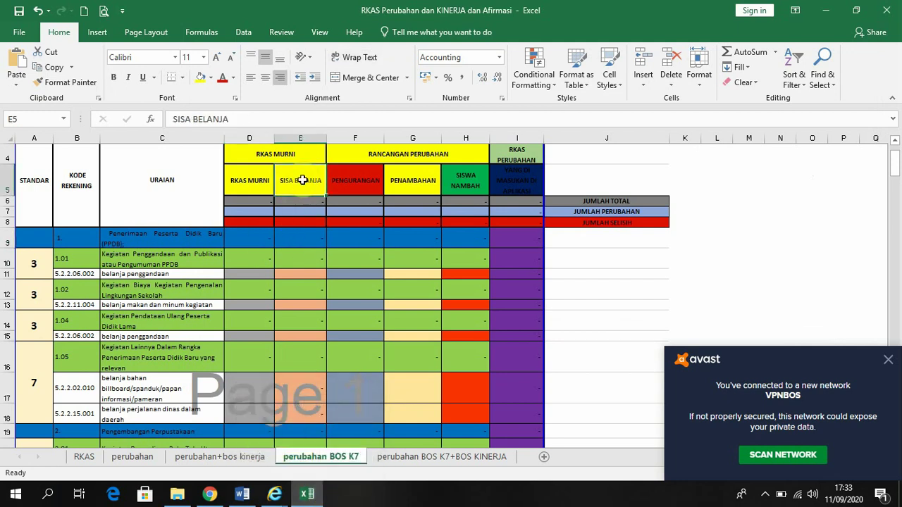
left_click(297, 236)
left_click(303, 182)
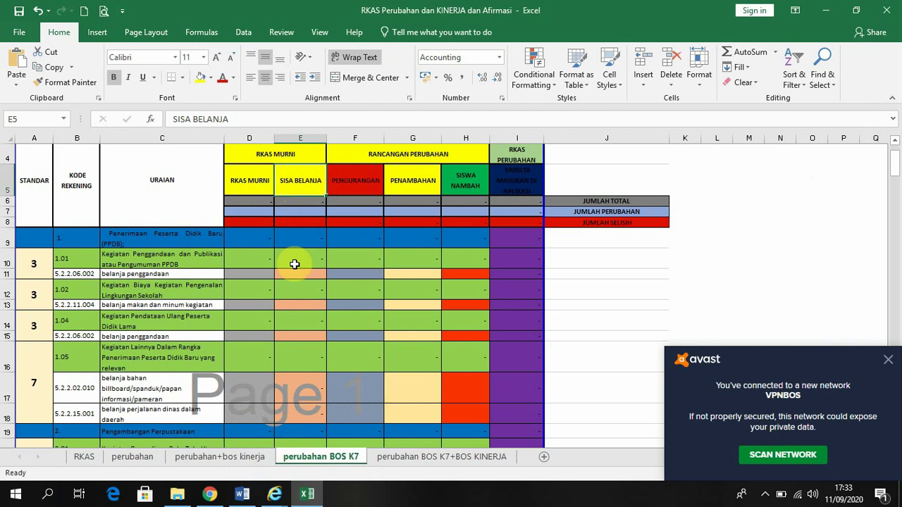
Return to the K7 report PDF, dismiss the Avast notification, and highlight the page 2 Sisa Anggaran amount for the sports equipment expense.
mouse_move(274, 495)
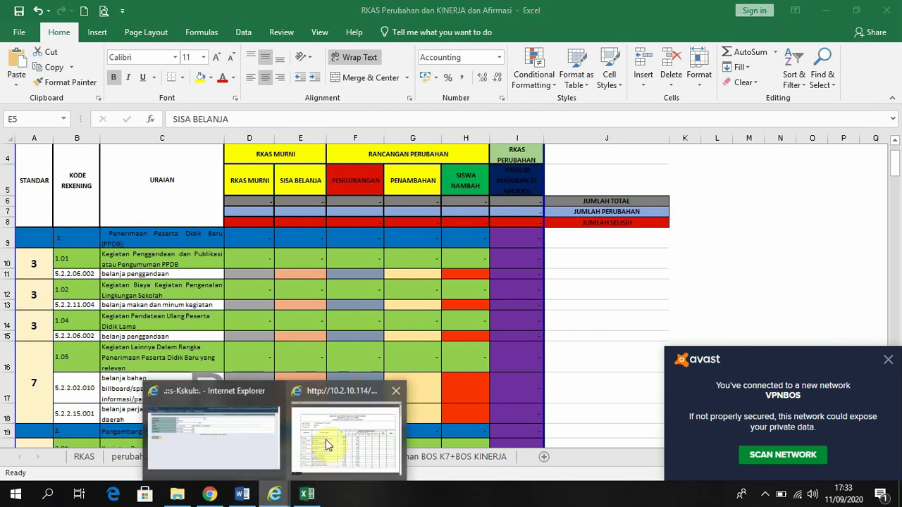
left_click(342, 433)
left_click(888, 359)
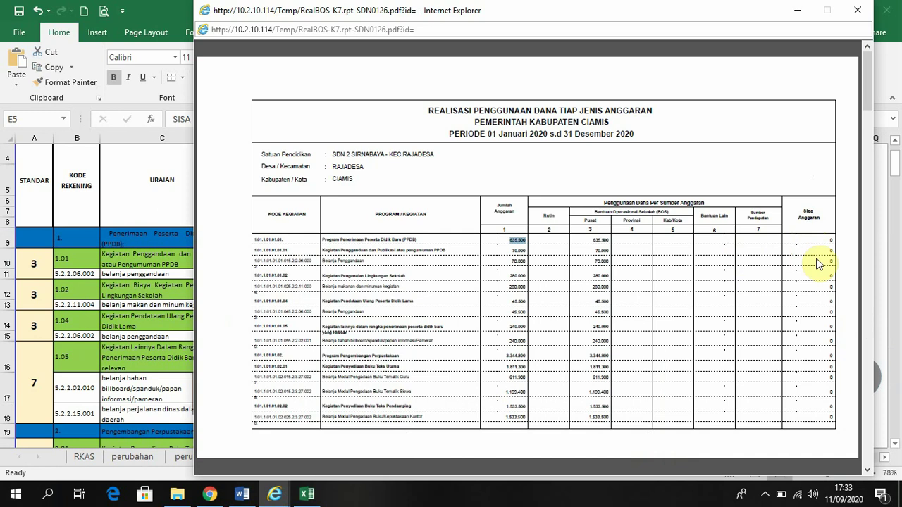
scroll(819, 262, "down", 3)
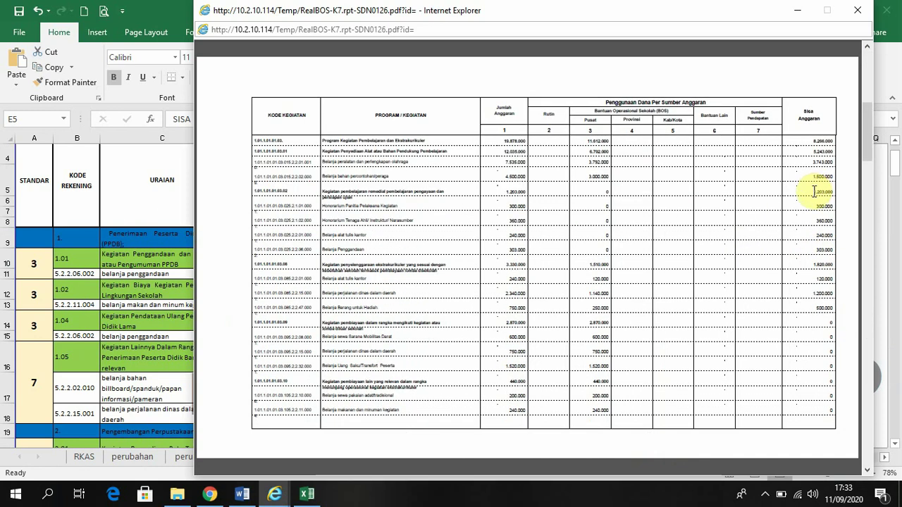
scroll(815, 191, "up", 3)
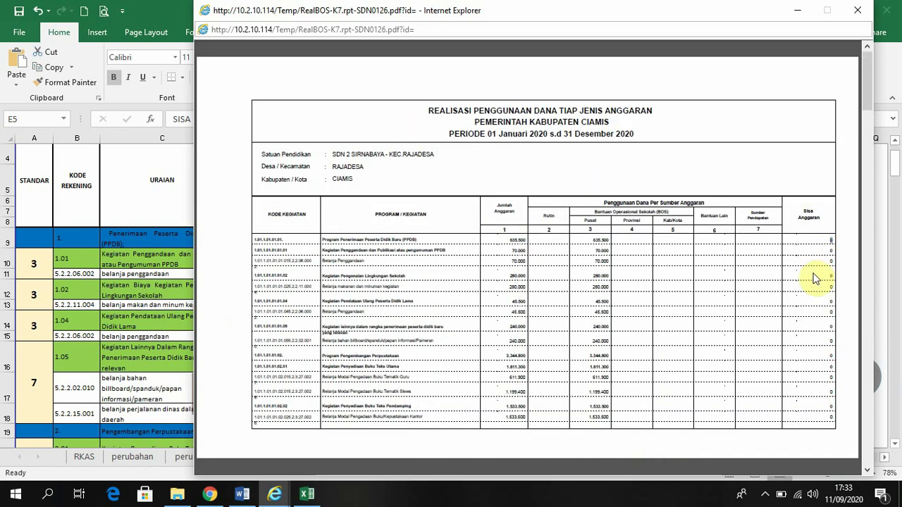
scroll(809, 283, "down", 3)
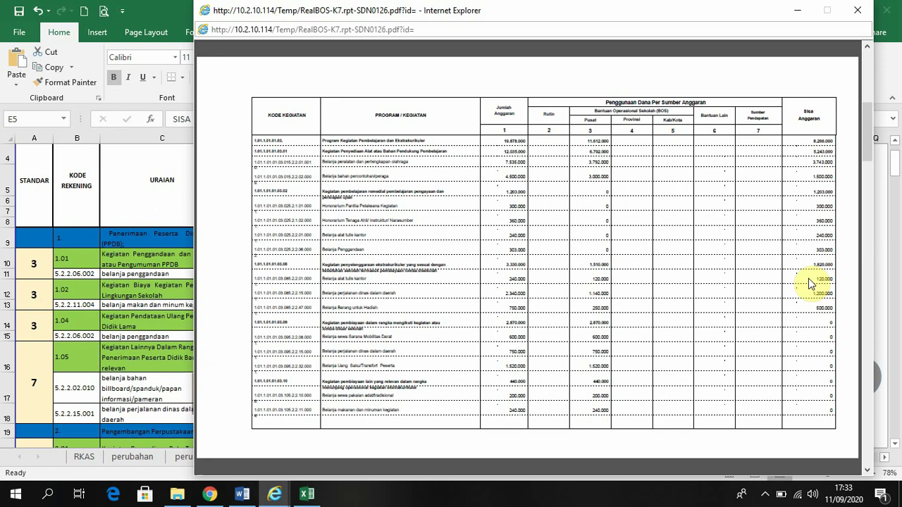
left_click_drag(811, 154, 826, 166)
left_click(821, 168)
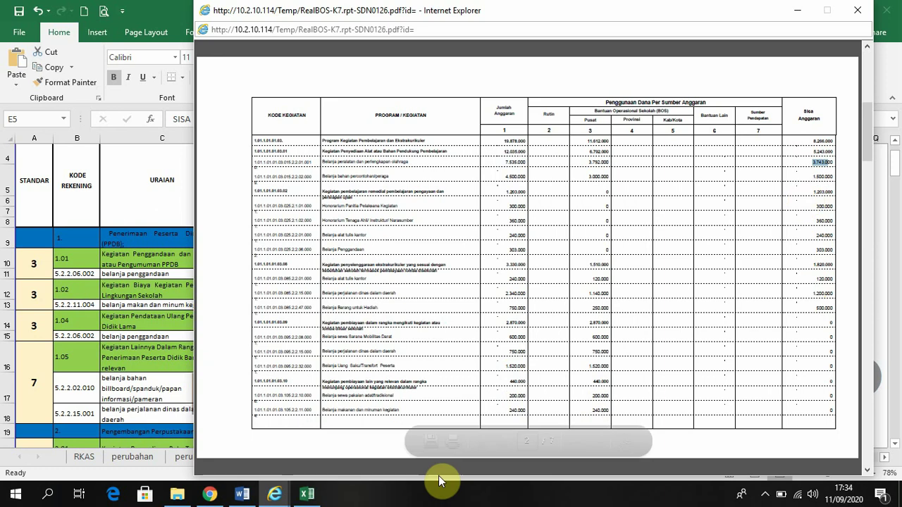
Switch back to Excel and match the report amounts to the RKAS MURNI and SISA BELANJA columns of perubahan BOS K7.
left_click(304, 496)
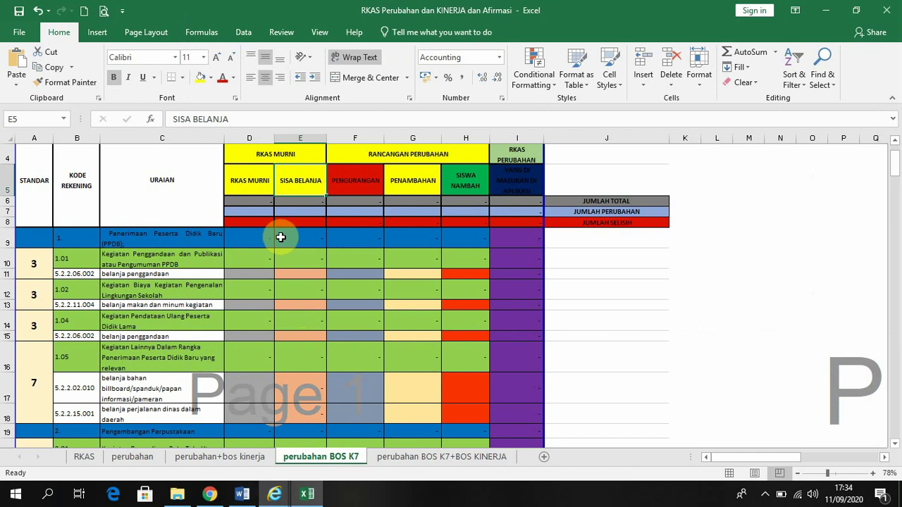
left_click(260, 181)
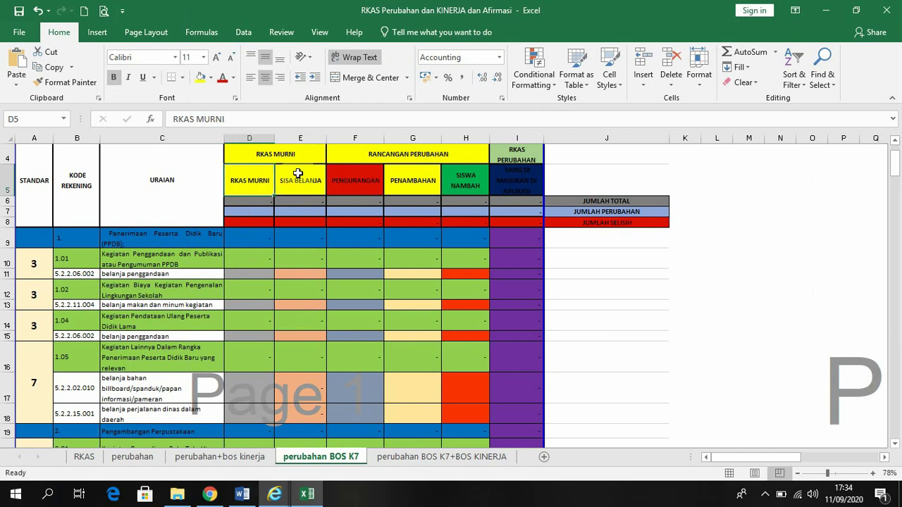
left_click(298, 174)
left_click(301, 240)
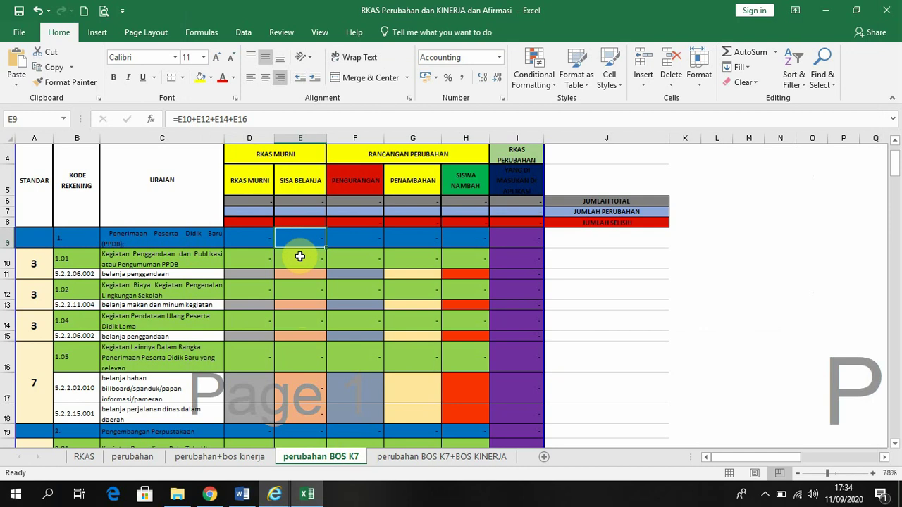
left_click(300, 257)
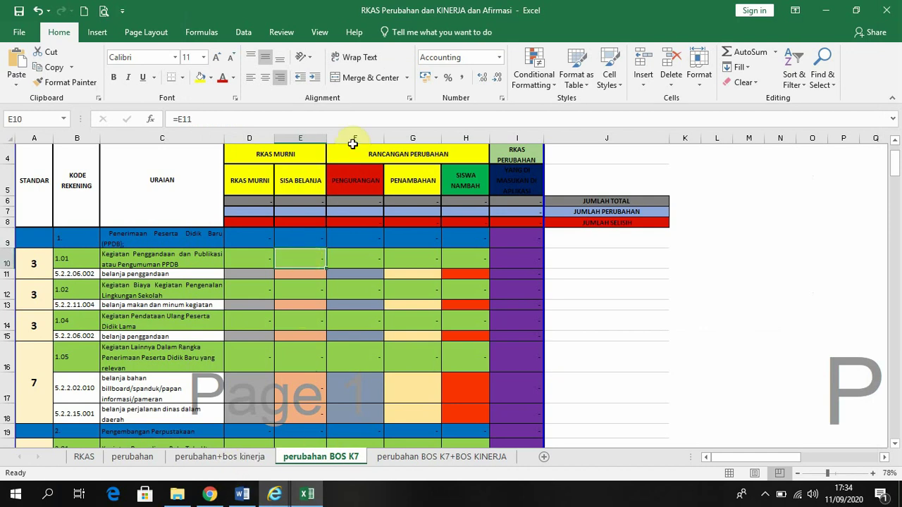
Examine the PENGURANGAN and PENAMBAHAN columns under RANCANGAN PERUBAHAN in relation to the SISA BELANJA column.
left_click(355, 184)
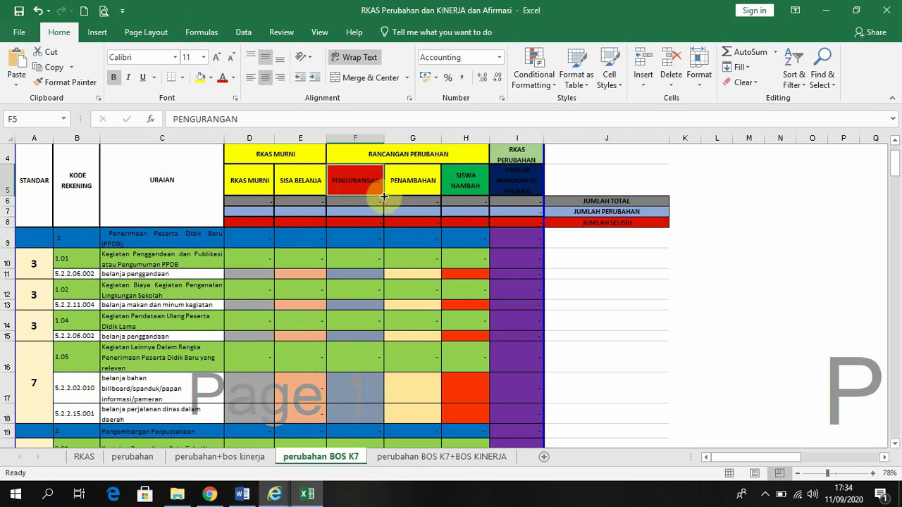
scroll(380, 198, "up", 1)
left_click(417, 226)
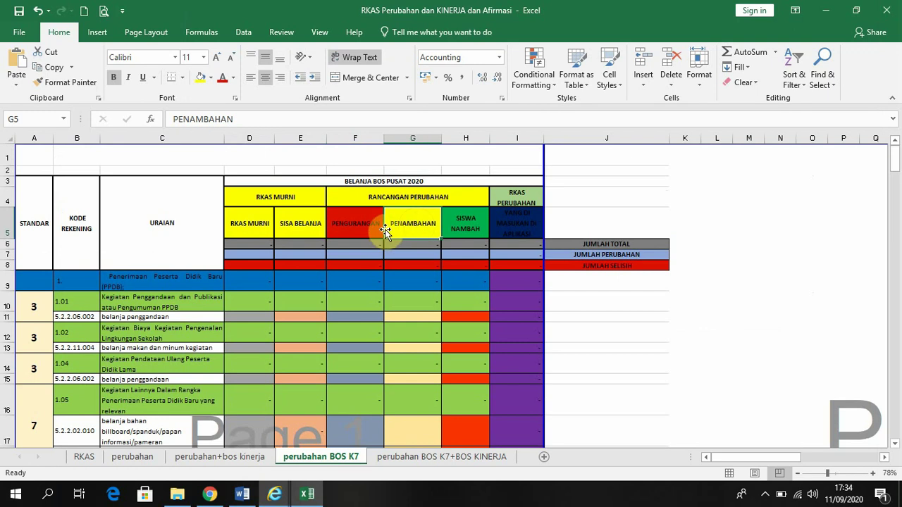
left_click(362, 221)
left_click(413, 223)
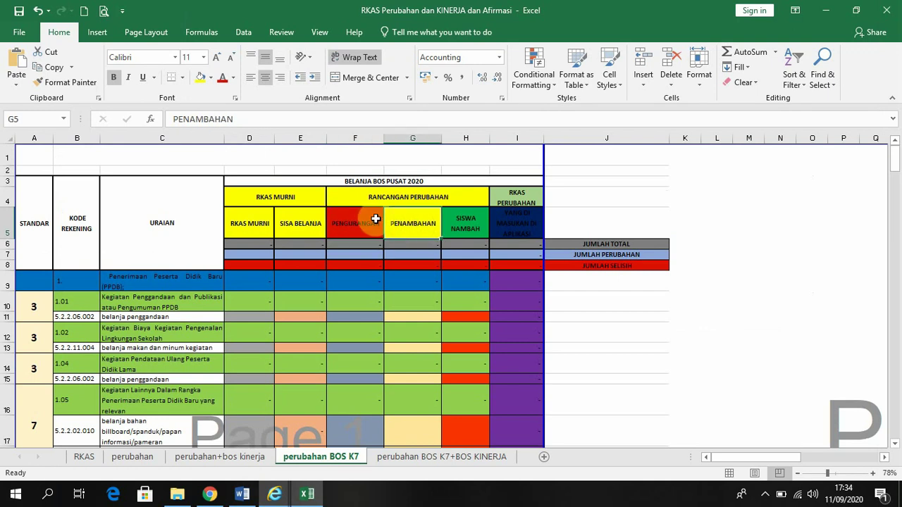
left_click(365, 220)
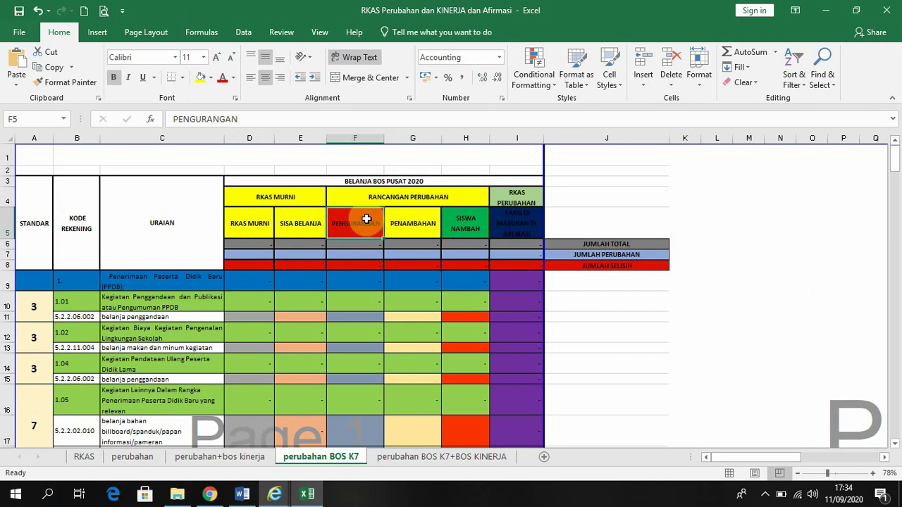
left_click(299, 223)
left_click(362, 219)
left_click(302, 220)
left_click(367, 221)
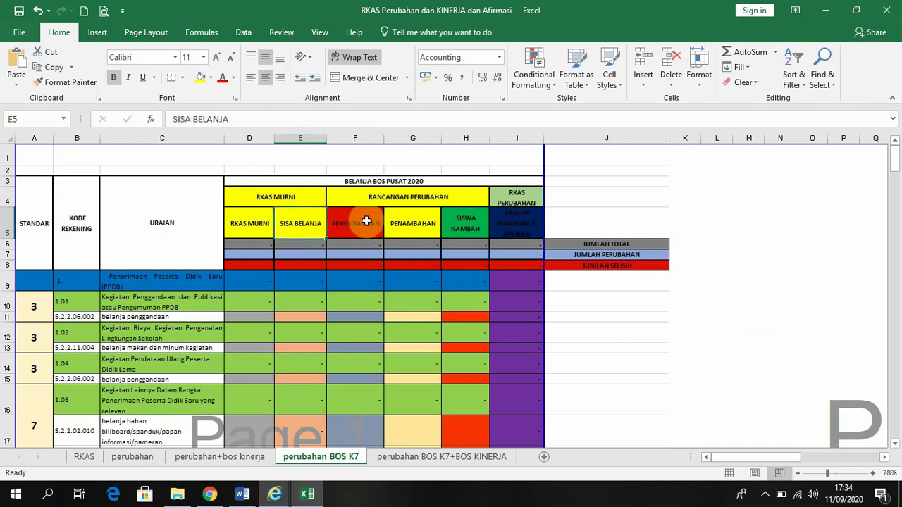
scroll(364, 282, "down", 1)
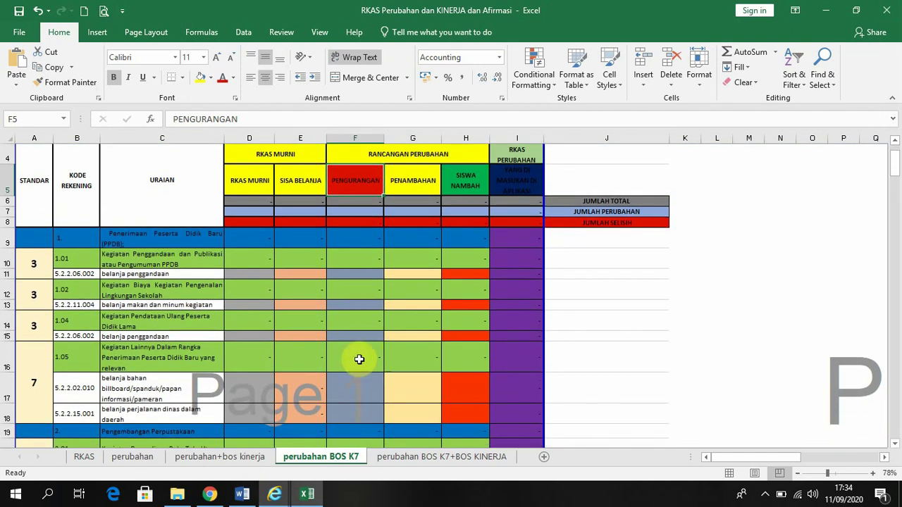
left_click(357, 380)
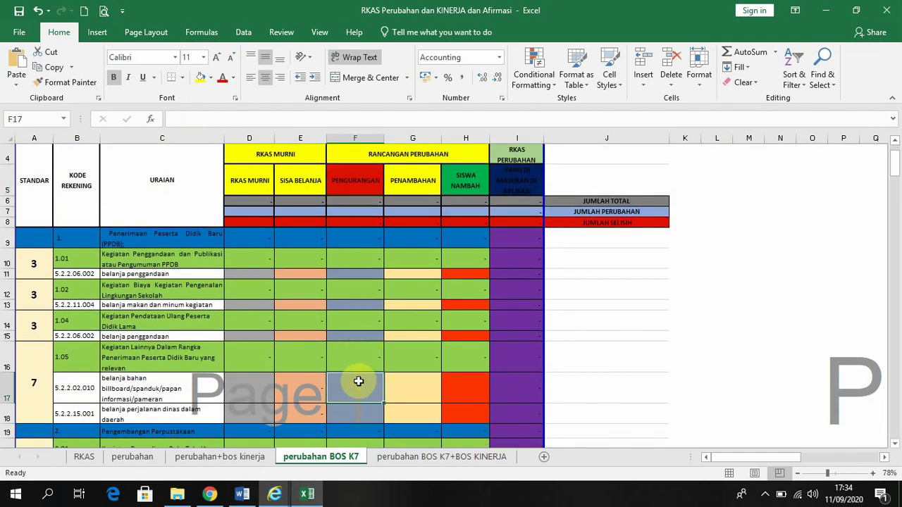
For belanja penggandaan under activity 1.01, enter 4.000.000 as RKAS MURNI and 2.000.000 as SISA BELANJA.
left_click(293, 273)
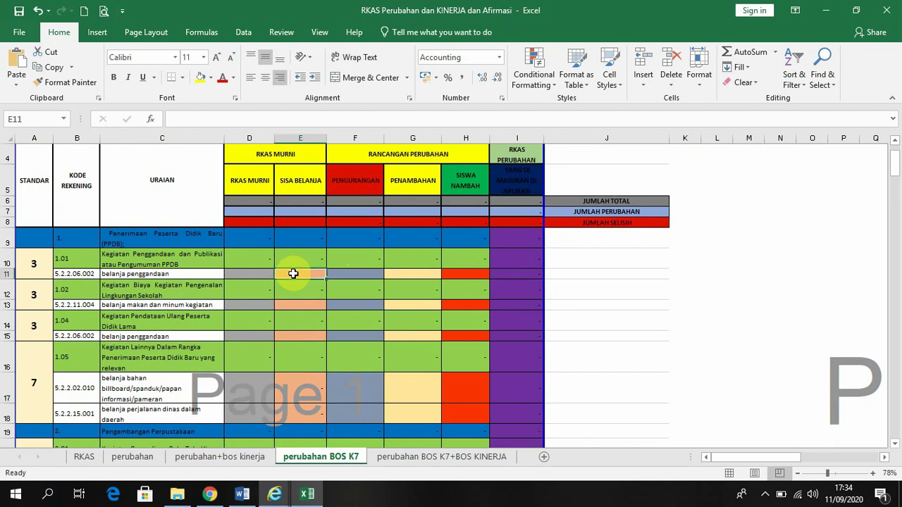
left_click(250, 273)
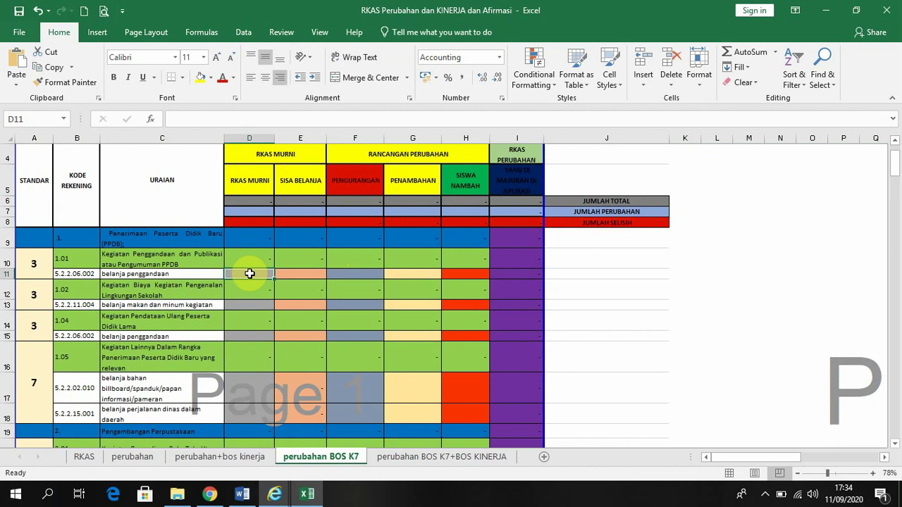
type("4.")
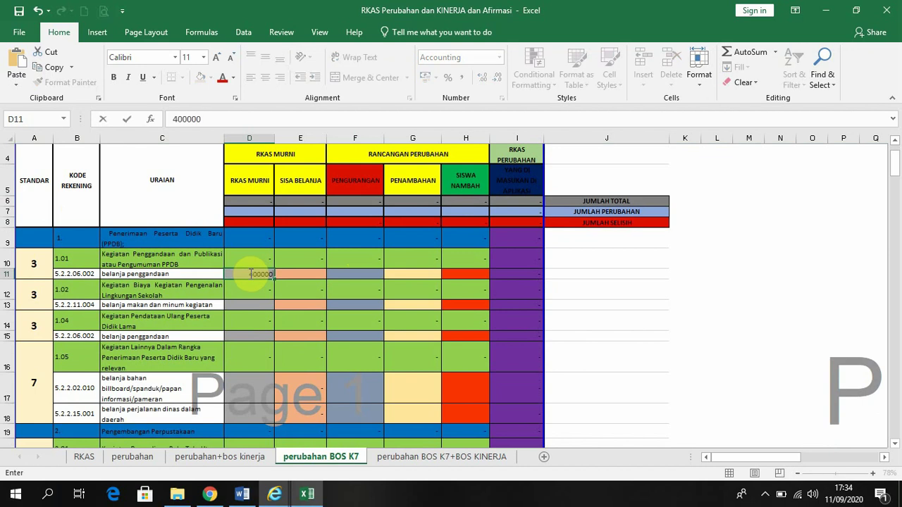
type("000.000")
key("Tab")
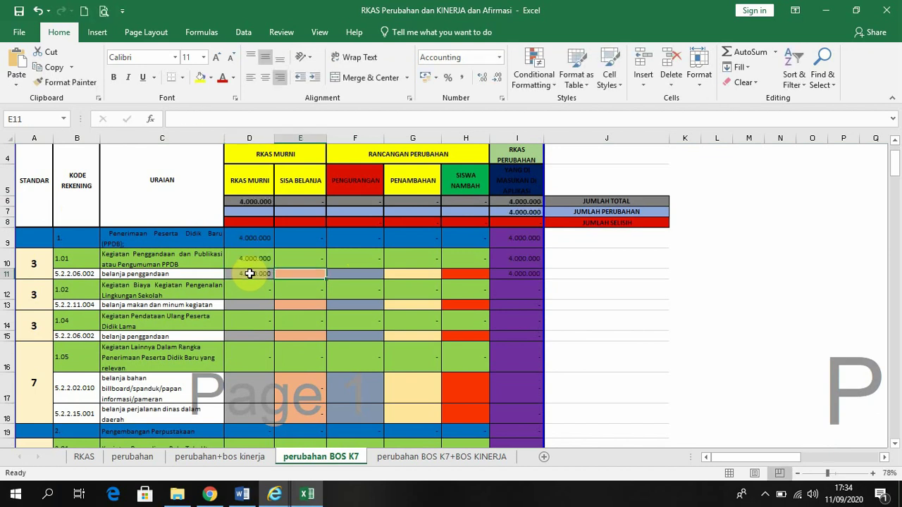
type("2000000")
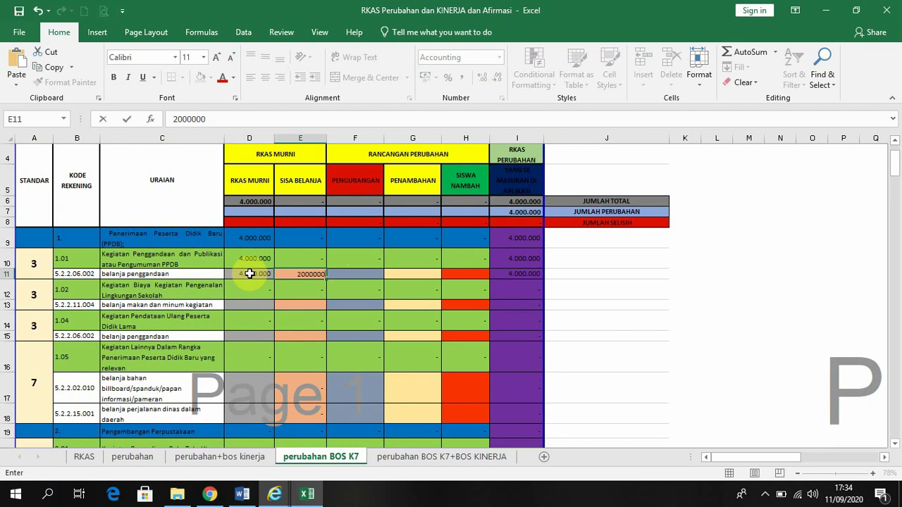
key("Tab")
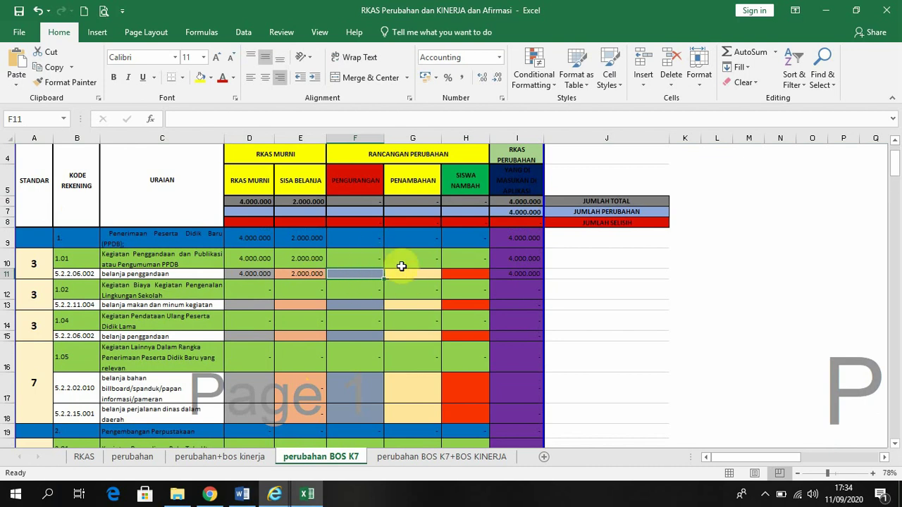
Enter 2.000.000 as PENGURANGAN for belanja penggandaan under activity 1.01 and select its PENAMBAHAN cell.
left_click(299, 275)
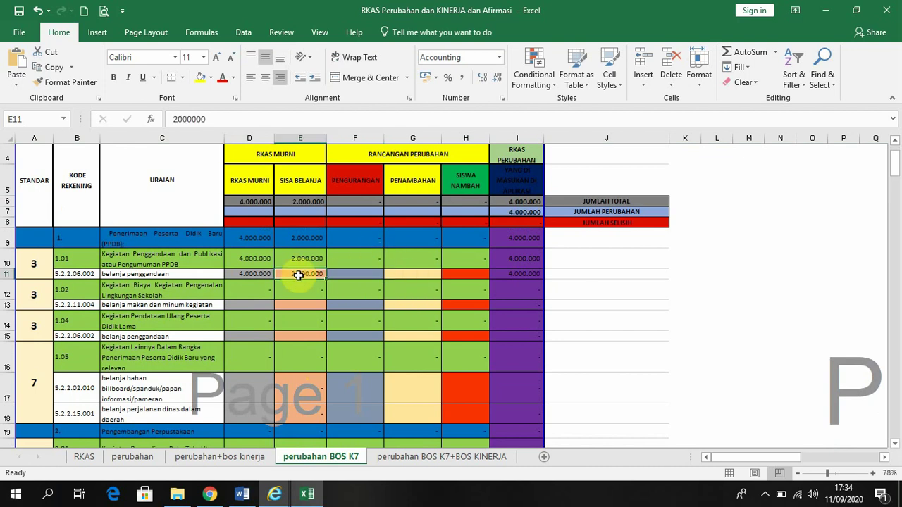
left_click(352, 274)
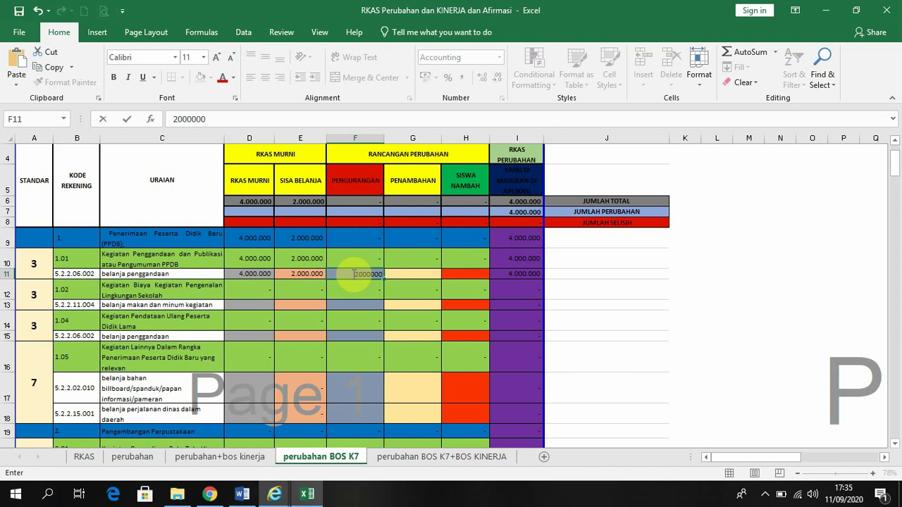
key("Return")
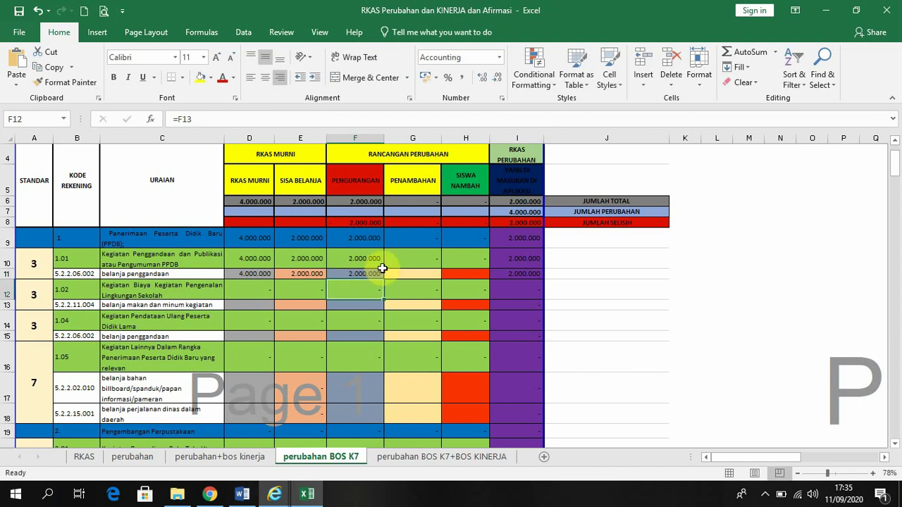
left_click(353, 274)
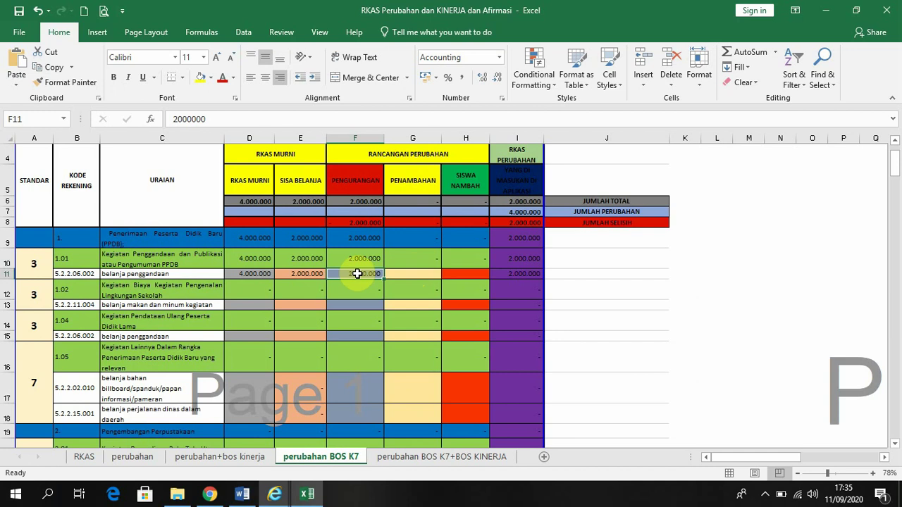
left_click(413, 275)
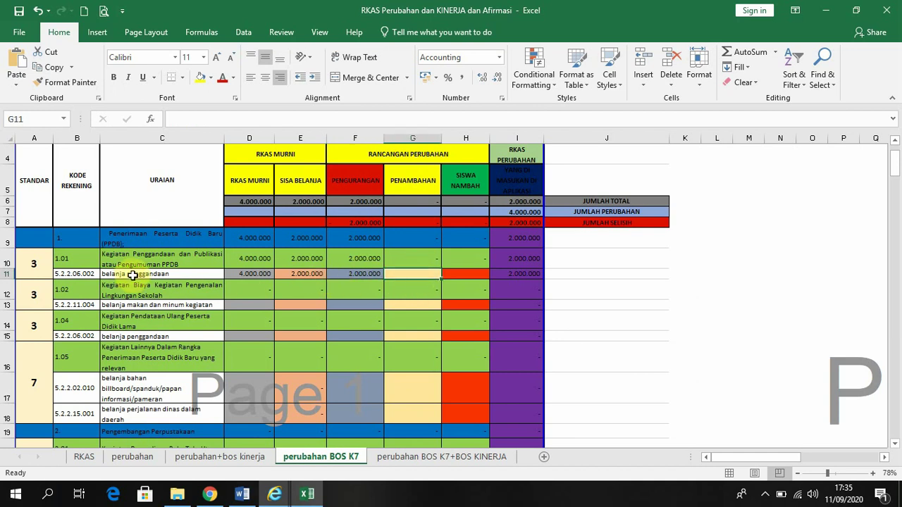
Enter 20.000.000 as PENAMBAHAN for Belanja Modal Pengadaan Alat-Alat Kesehatan under activity 5.02.
scroll(413, 288, "down", 2)
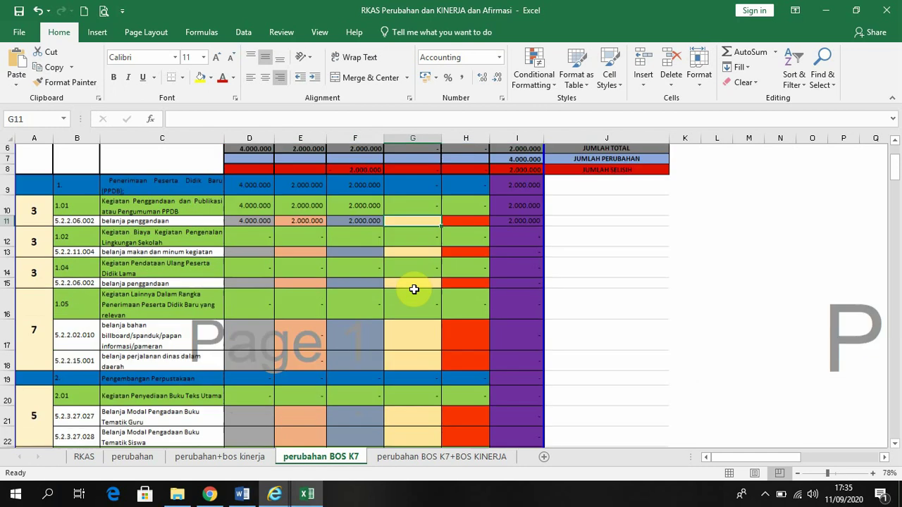
scroll(414, 289, "down", 5)
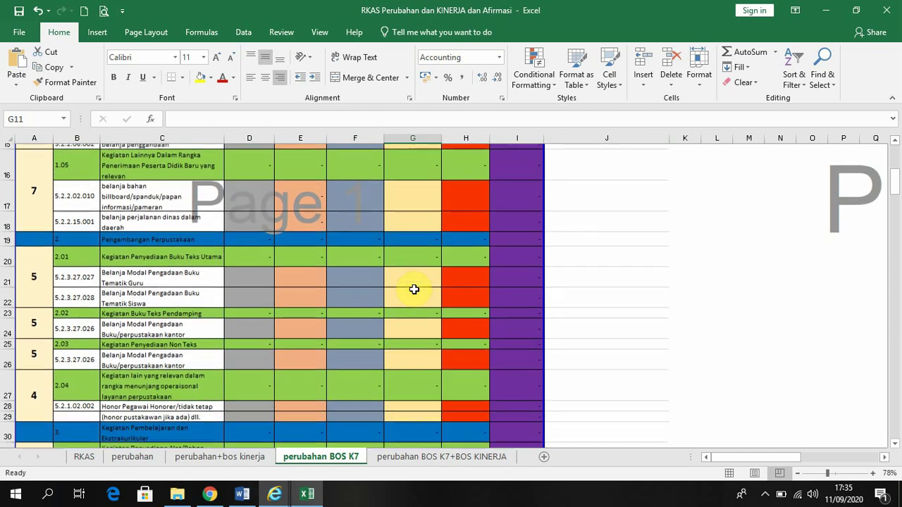
scroll(414, 289, "down", 3)
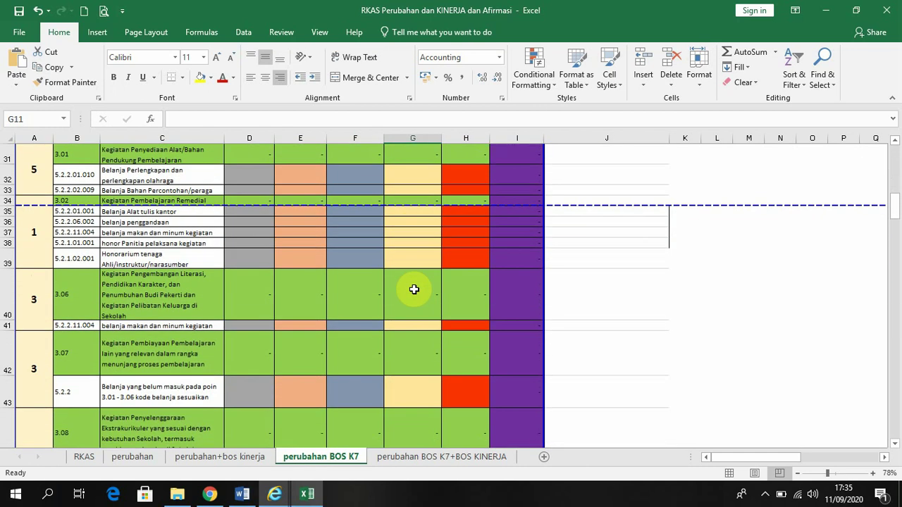
scroll(414, 289, "down", 7)
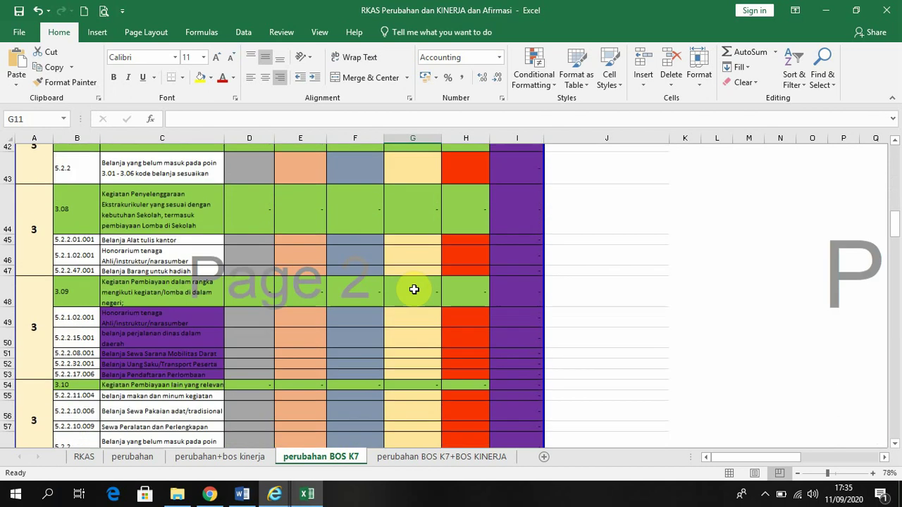
scroll(414, 289, "down", 9)
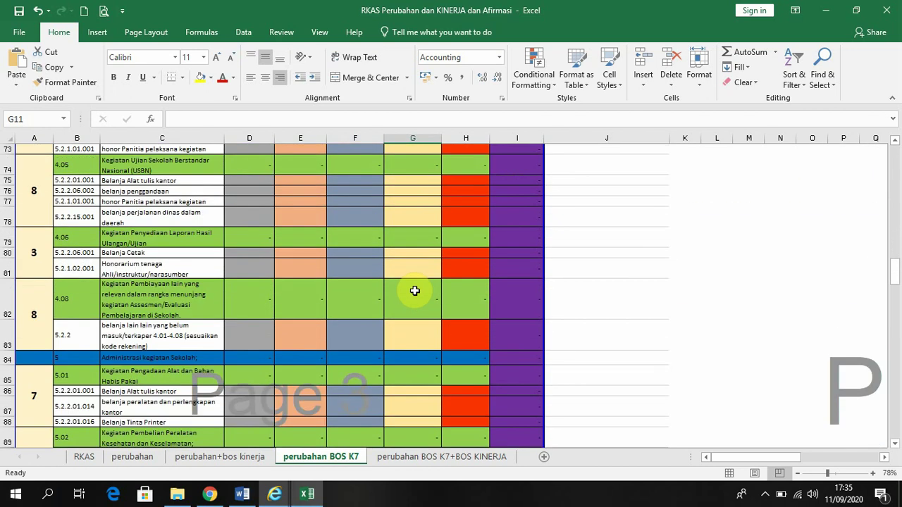
scroll(414, 292, "down", 1)
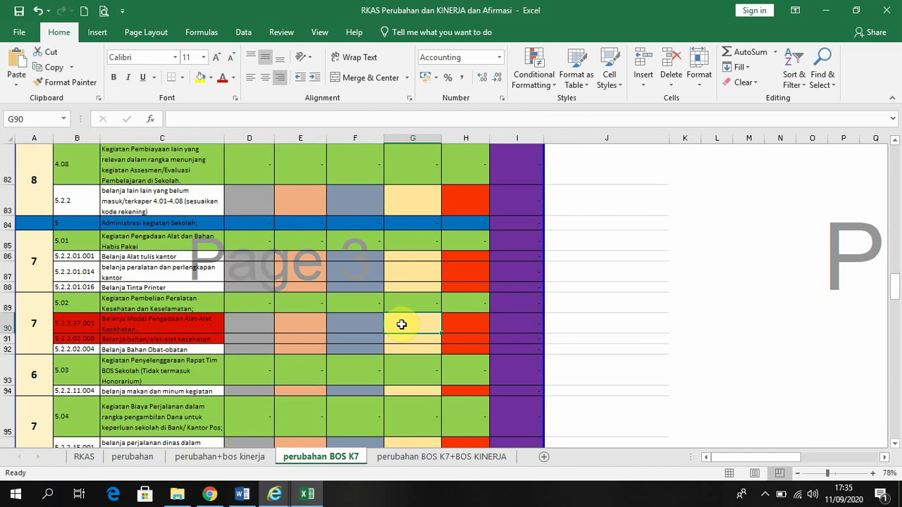
left_click(403, 325)
type("20000000")
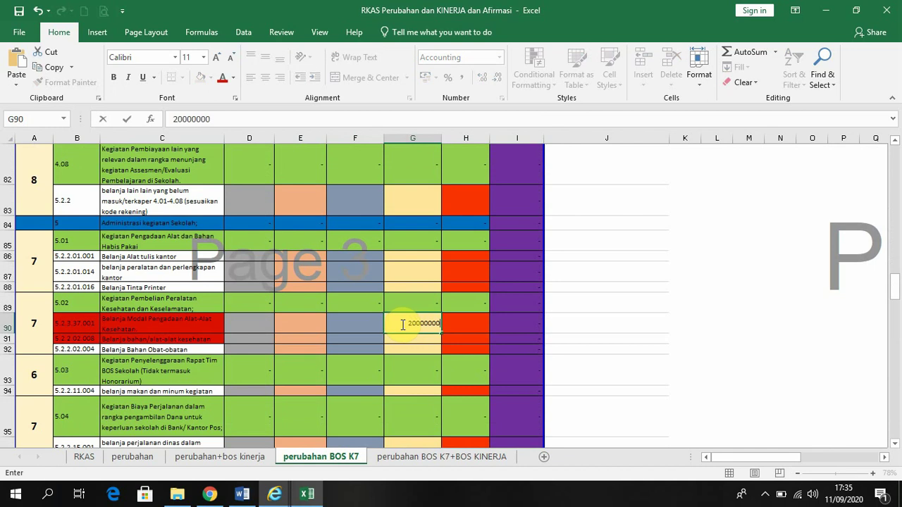
key("Tab")
In the JUMLAH PERUBAHAN row near the top of the sheet, enter 2.000.000 under PENGURANGAN.
scroll(416, 291, "up", 2)
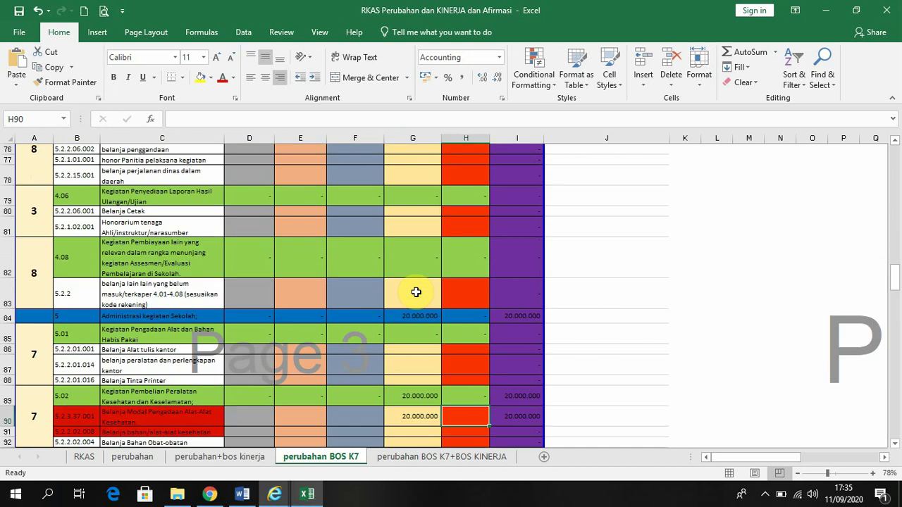
scroll(419, 293, "up", 16)
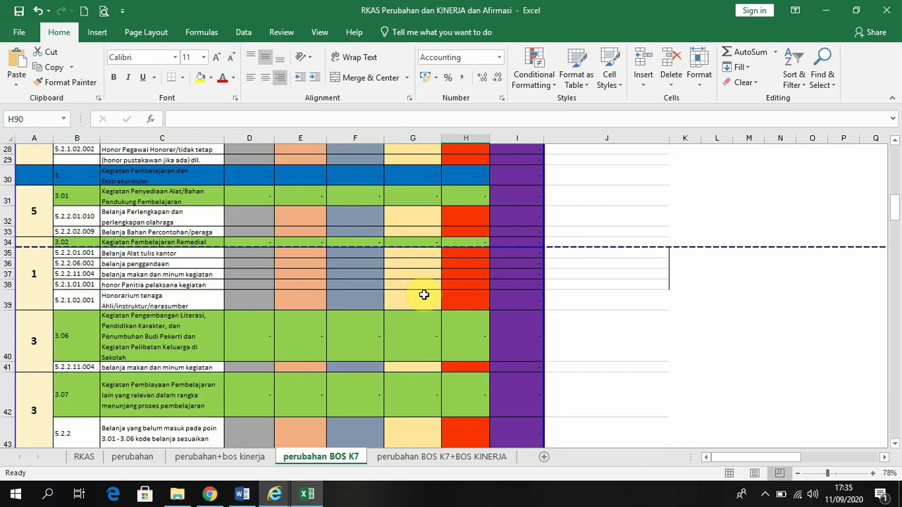
scroll(423, 294, "up", 9)
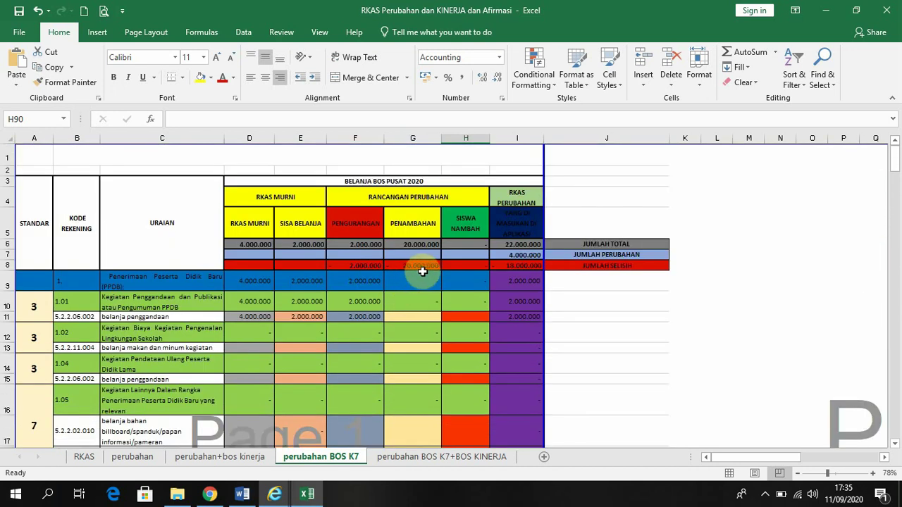
left_click(359, 255)
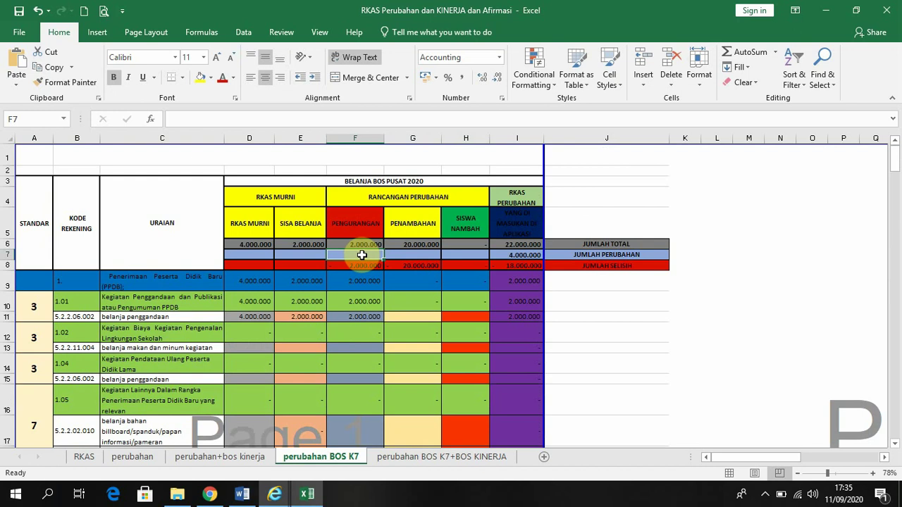
type("2000000")
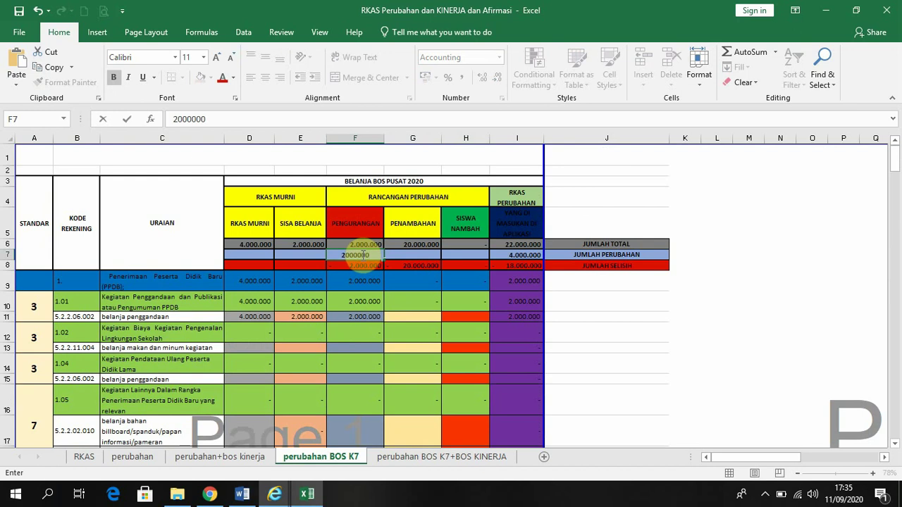
key("Tab")
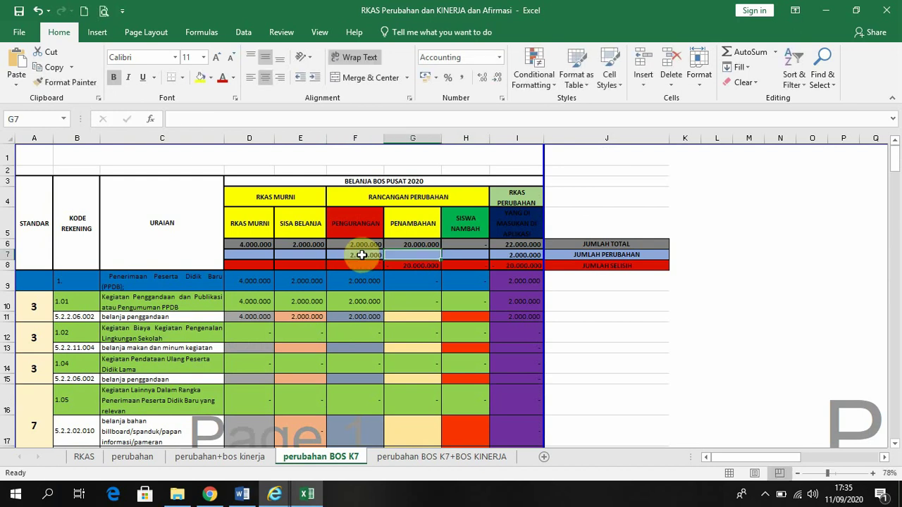
Set the PENAMBAHAN amount in the JUMLAH PERUBAHAN row to 20.000.000.
type("2.0")
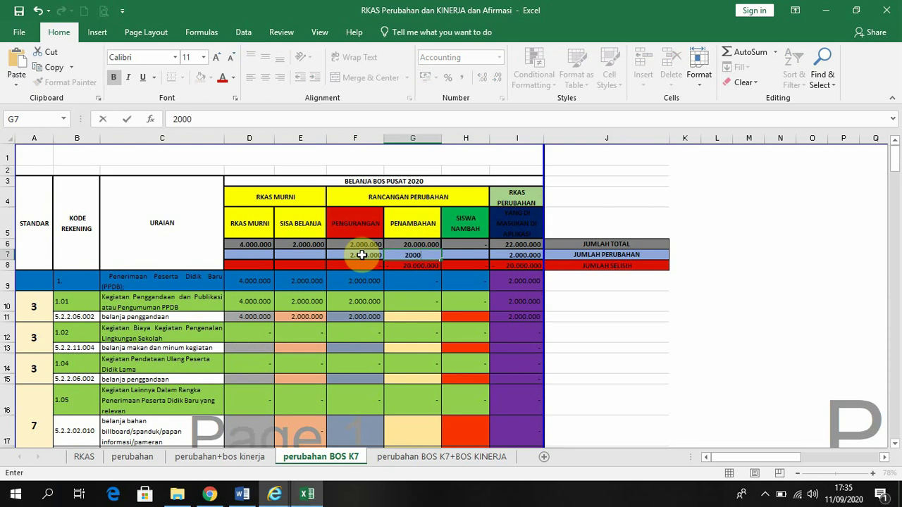
type("00.000")
key("Tab")
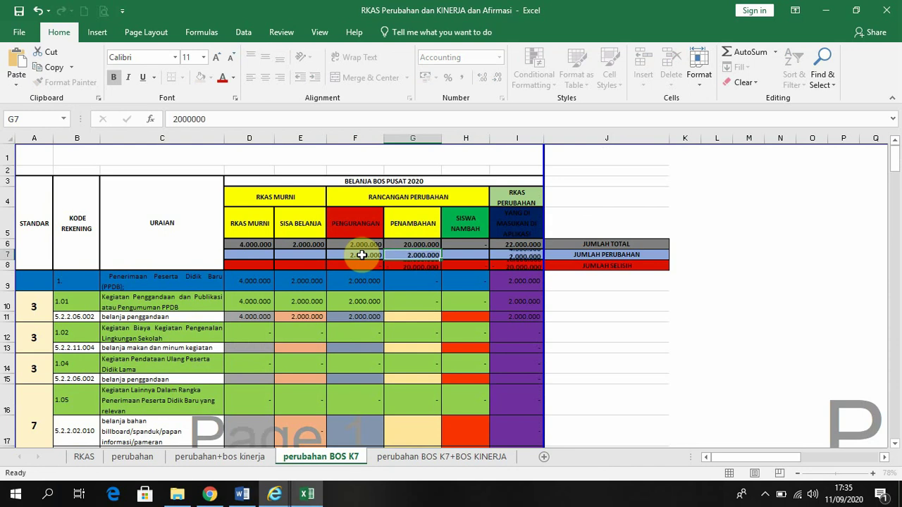
left_click(417, 254)
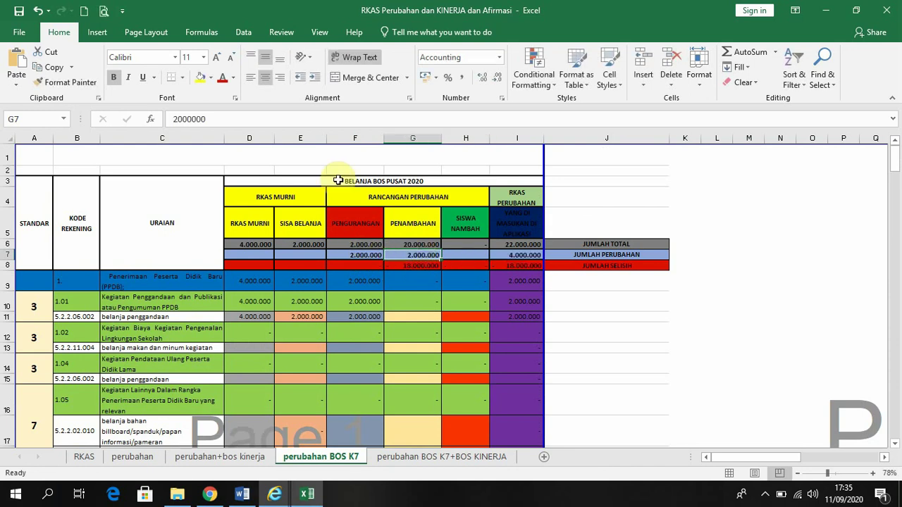
left_click(211, 117)
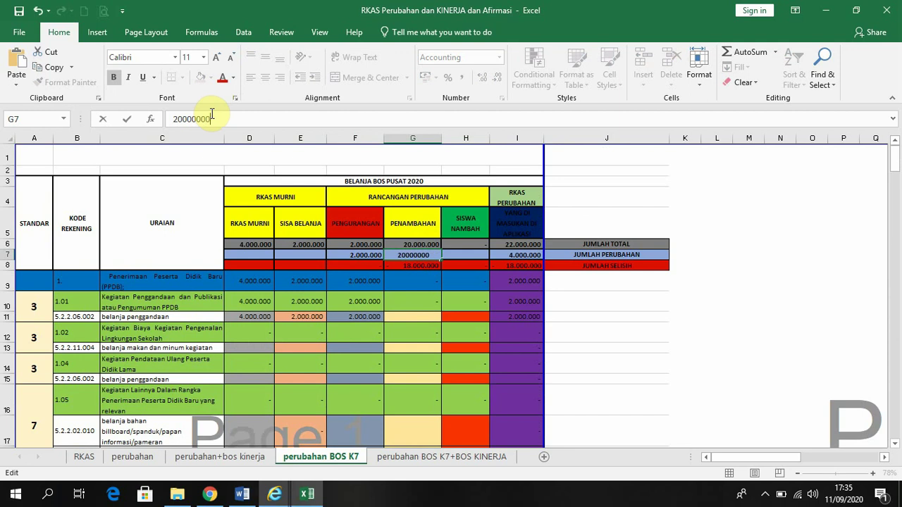
key("Return")
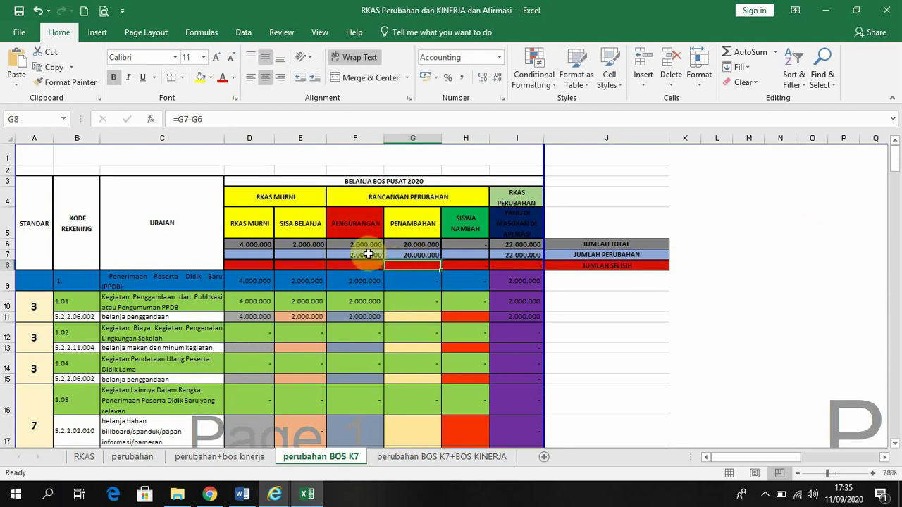
Compare the JUMLAH PERUBAHAN entries with the RKAS PERUBAHAN amounts for section 1, activity 1.01, its belanja penggandaan and activity 1.02.
left_click(368, 255)
left_click(413, 254)
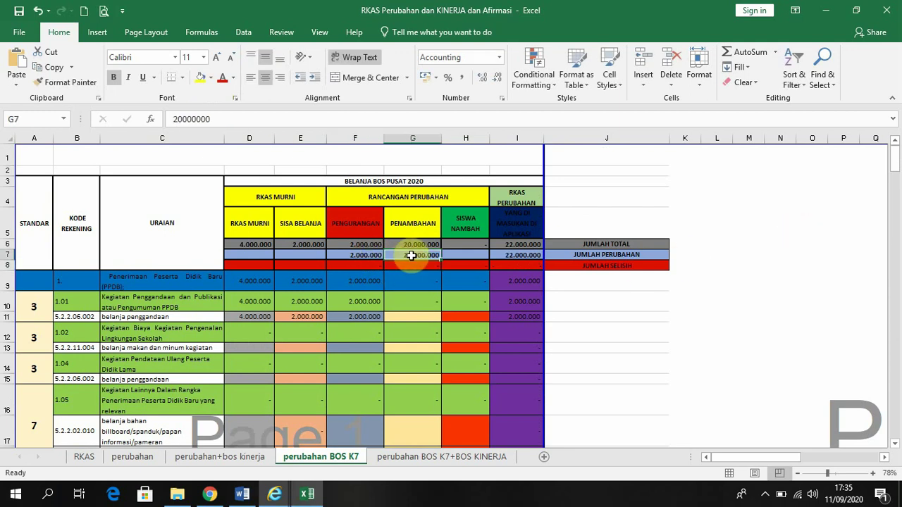
left_click(518, 224)
left_click(521, 281)
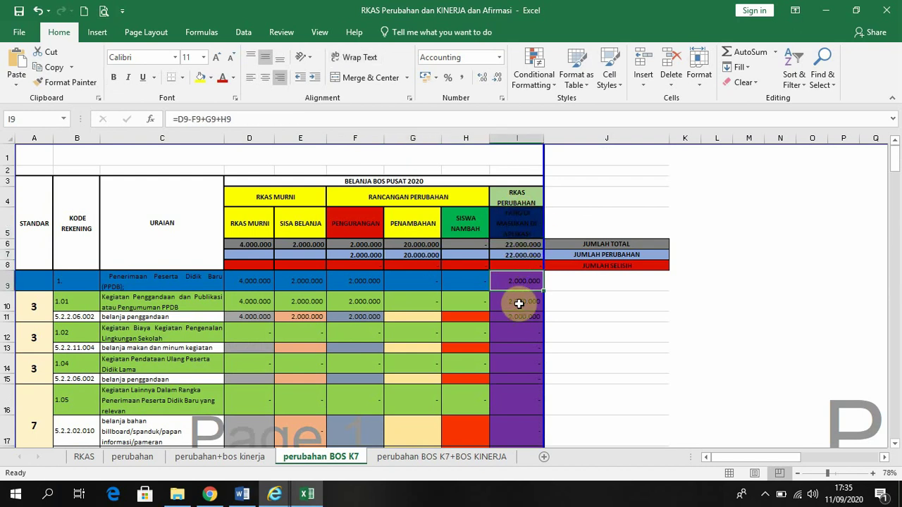
left_click(518, 305)
left_click(520, 317)
left_click(519, 333)
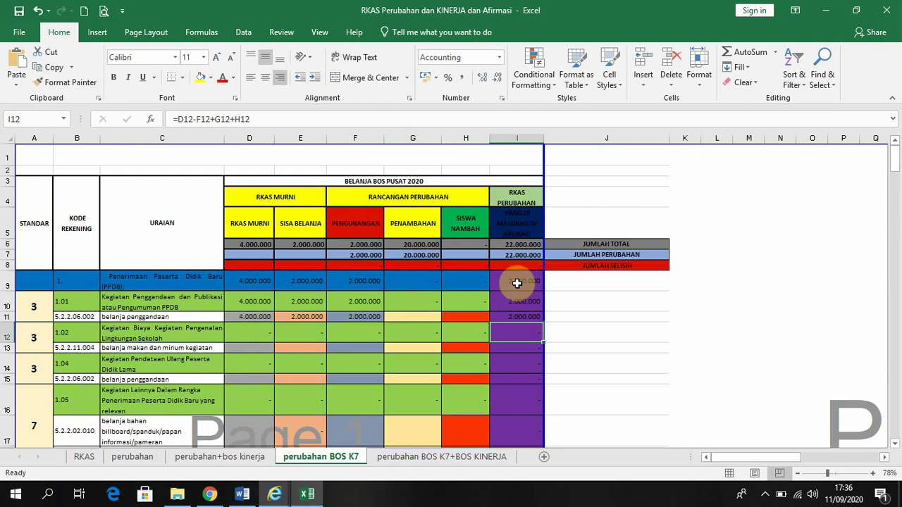
left_click(517, 282)
left_click(520, 303)
left_click(520, 318)
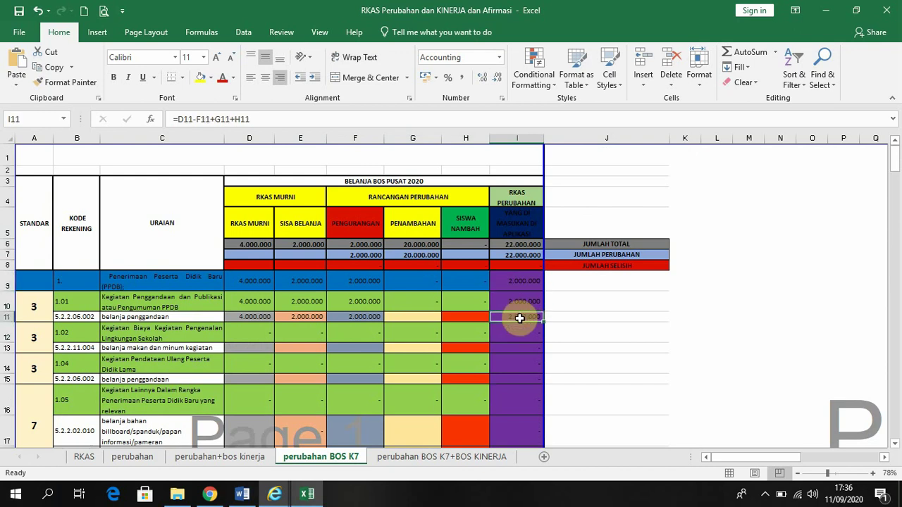
scroll(520, 321, "down", 1)
scroll(522, 295, "up", 1)
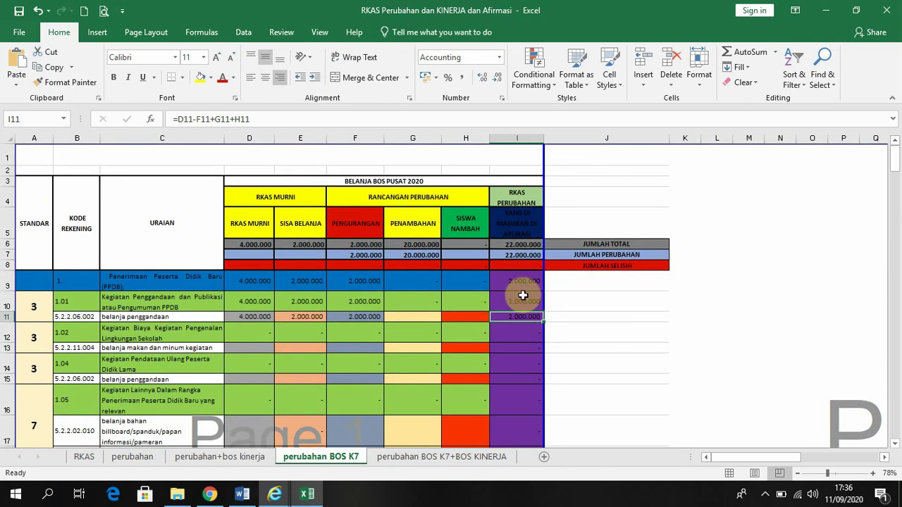
Fill the RKAS PERUBAHAN cell of belanja penggandaan under activity 1.01 with standard red.
scroll(524, 295, "down", 1)
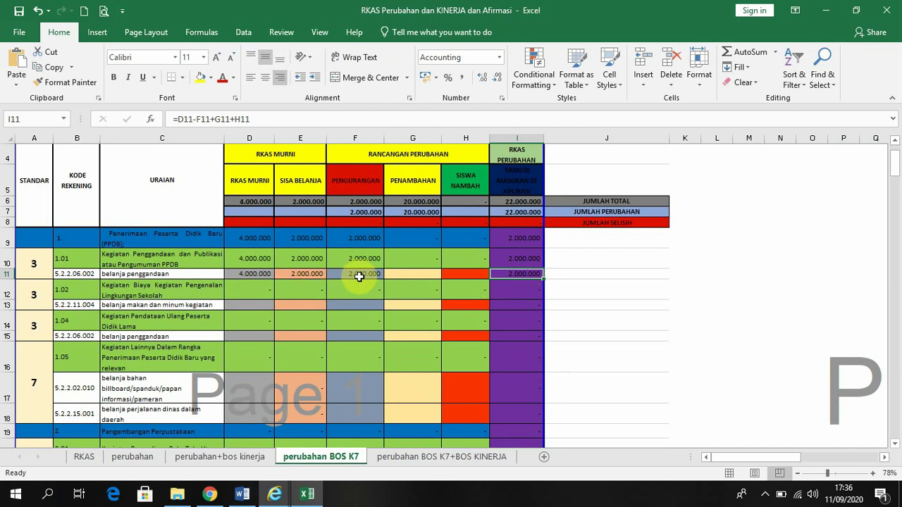
left_click(310, 275)
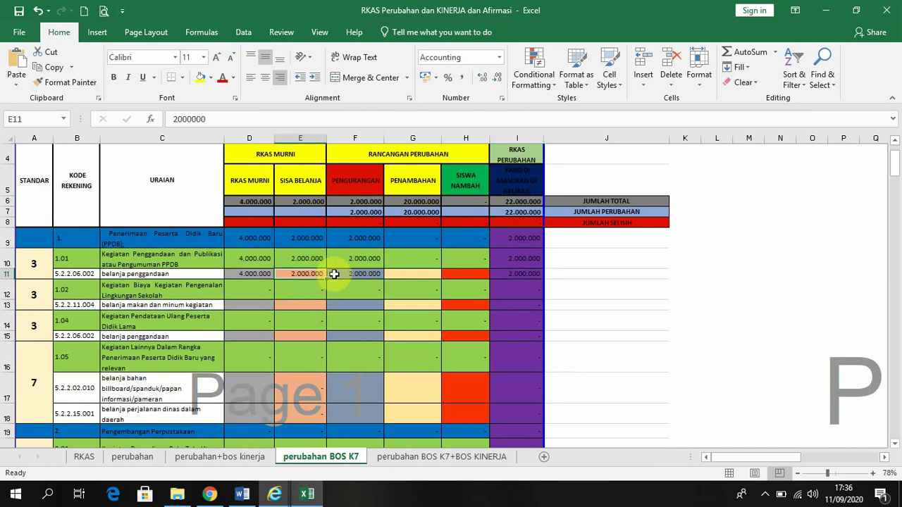
left_click(521, 273)
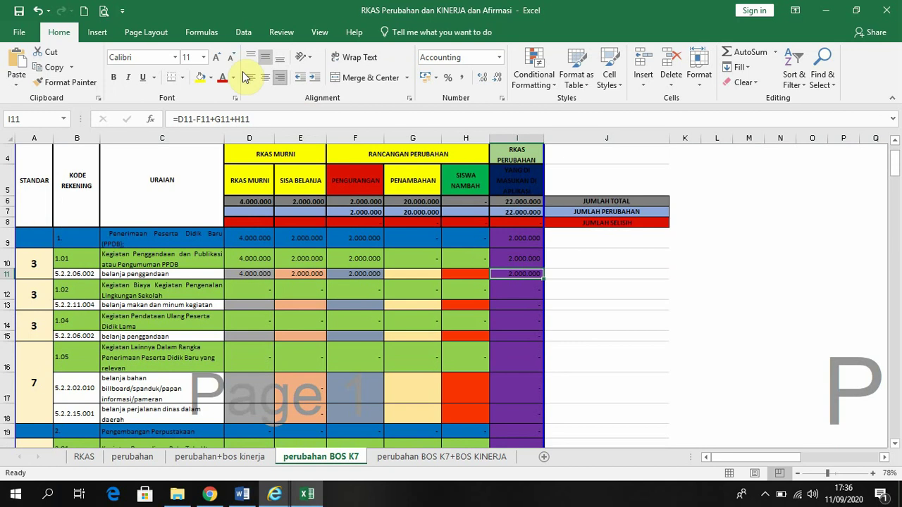
left_click(210, 77)
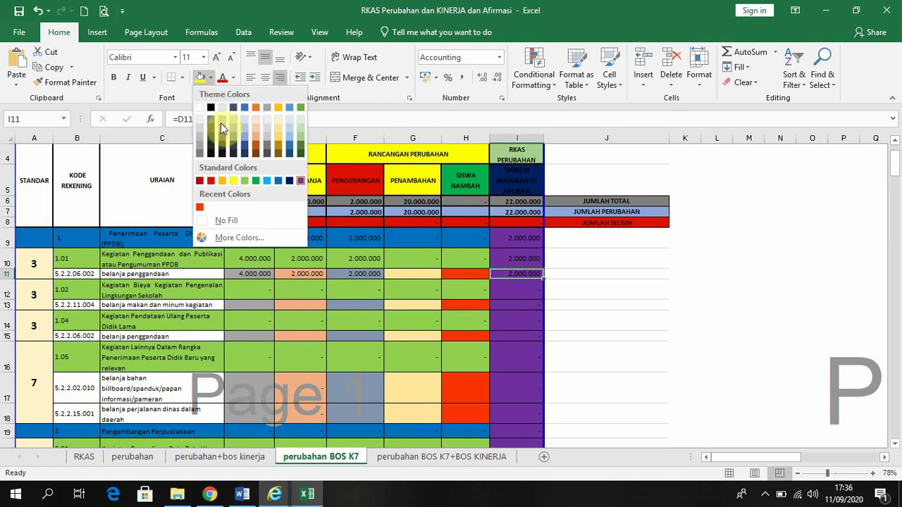
left_click(211, 181)
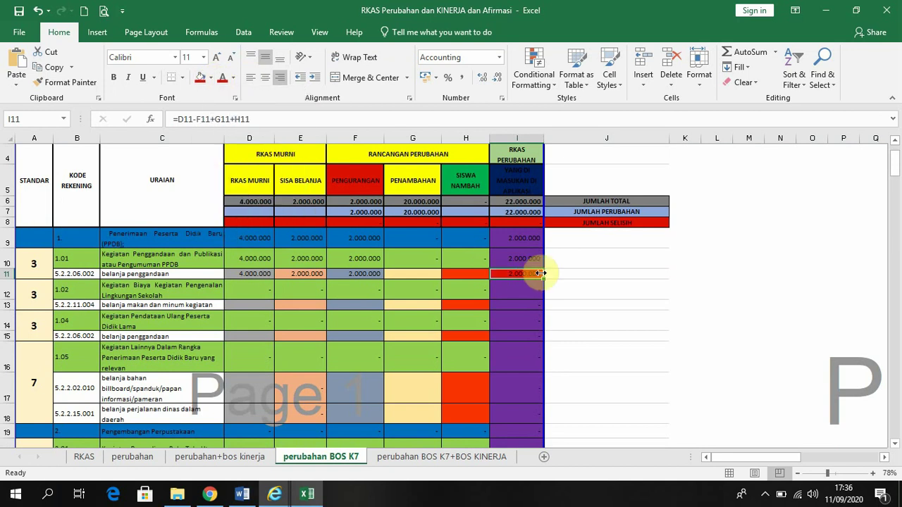
Fill the RKAS PERUBAHAN cell of Belanja Modal Pengadaan Alat-Alat Kesehatan under activity 5.02 with the same red.
scroll(529, 305, "down", 5)
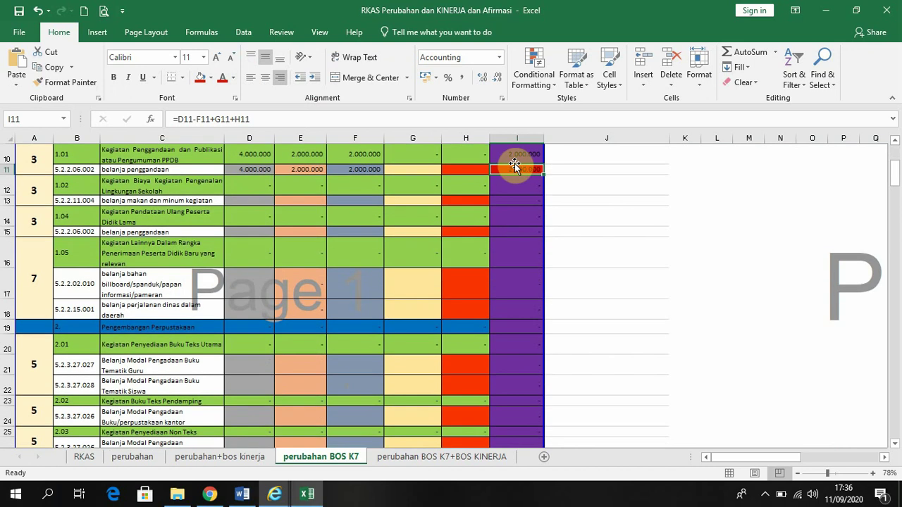
scroll(529, 291, "down", 10)
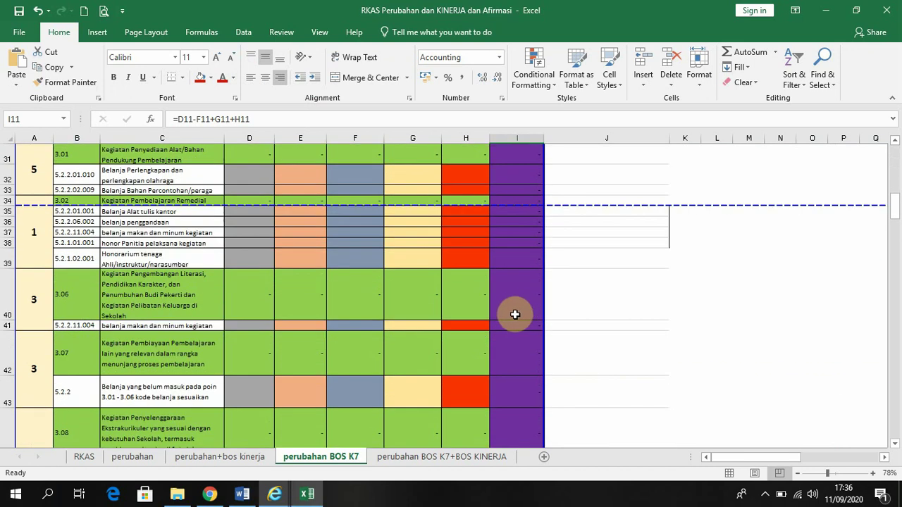
scroll(515, 314, "down", 8)
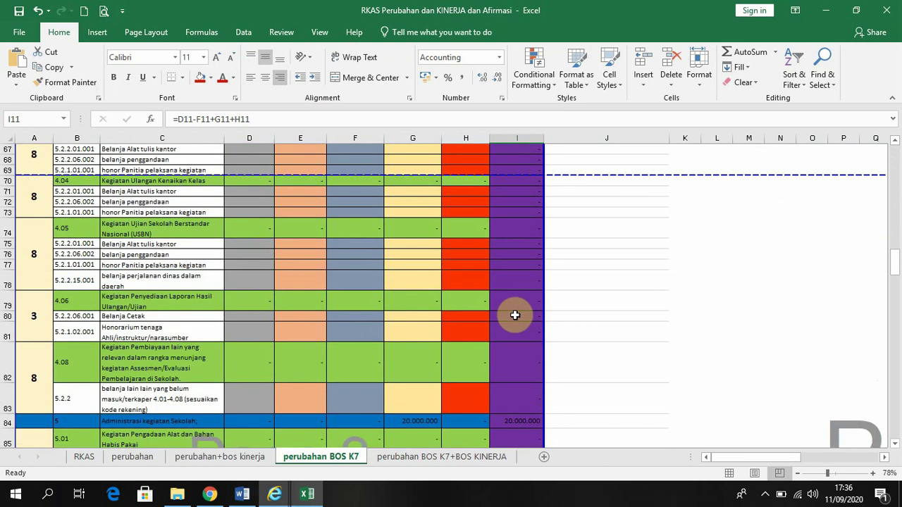
scroll(516, 315, "down", 3)
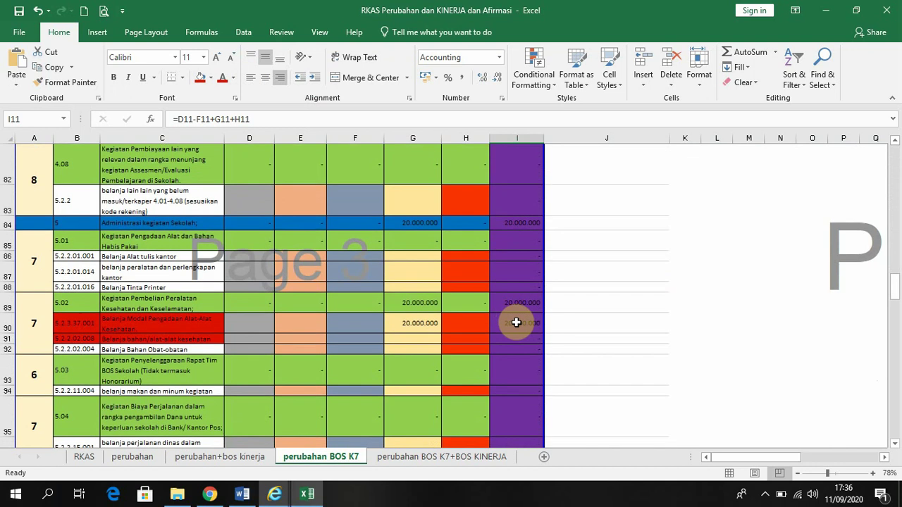
left_click(515, 321)
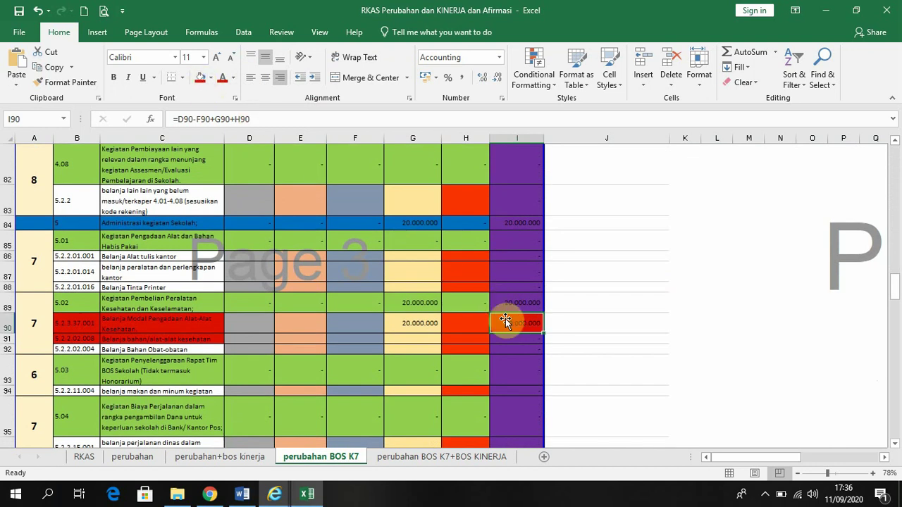
scroll(505, 321, "up", 10)
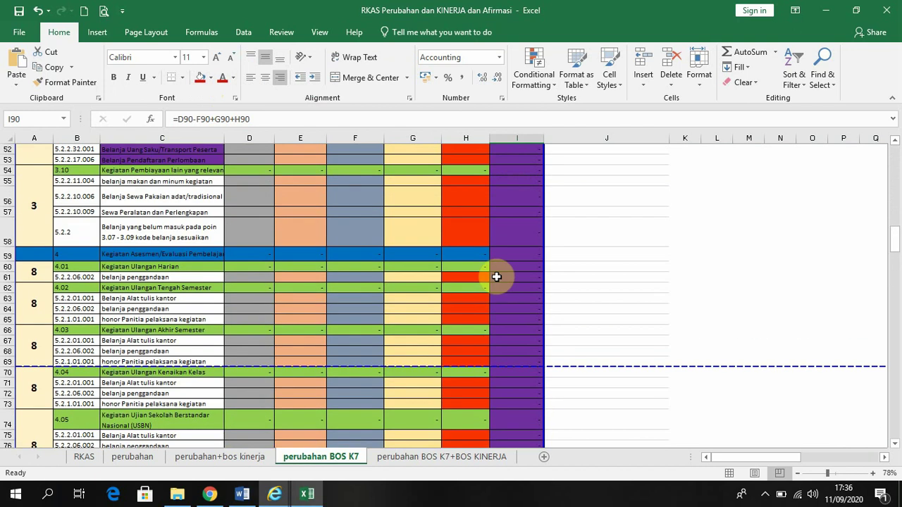
scroll(496, 277, "up", 11)
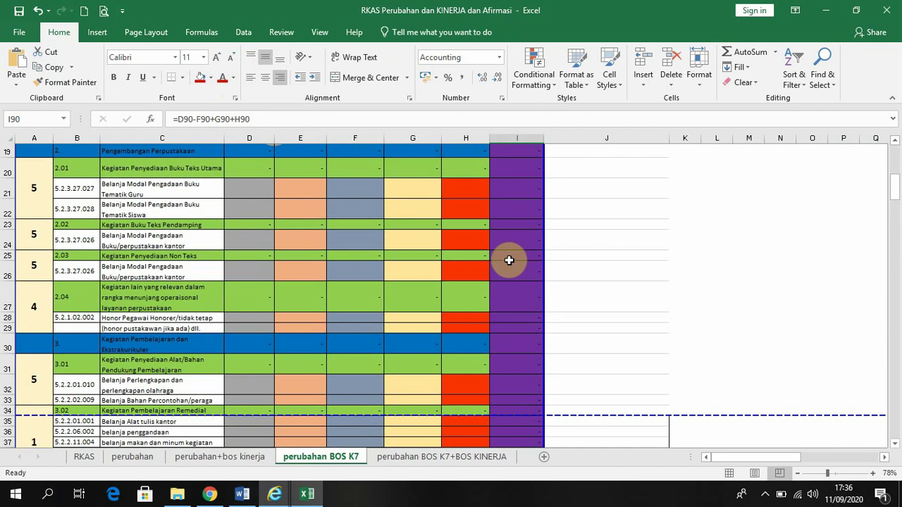
Review the summary rows and first activities on the perubahan BOS K7, perubahan+bos kinerja and perubahan BOS K7+BOS KINERJA sheets.
scroll(509, 260, "up", 4)
scroll(509, 258, "up", 2)
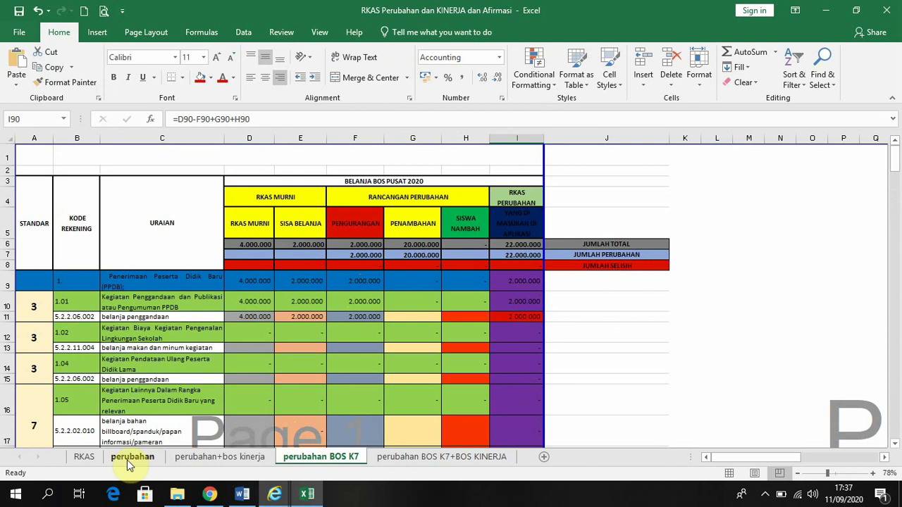
left_click(224, 458)
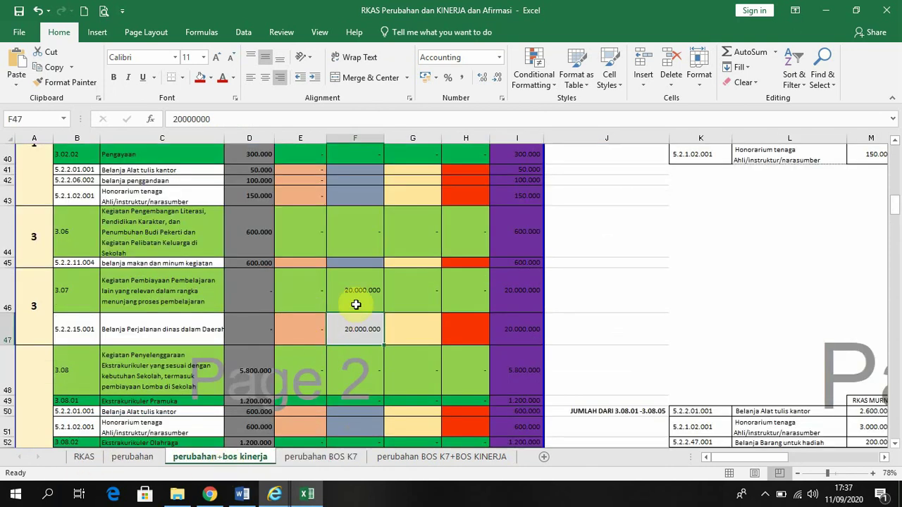
scroll(356, 304, "up", 13)
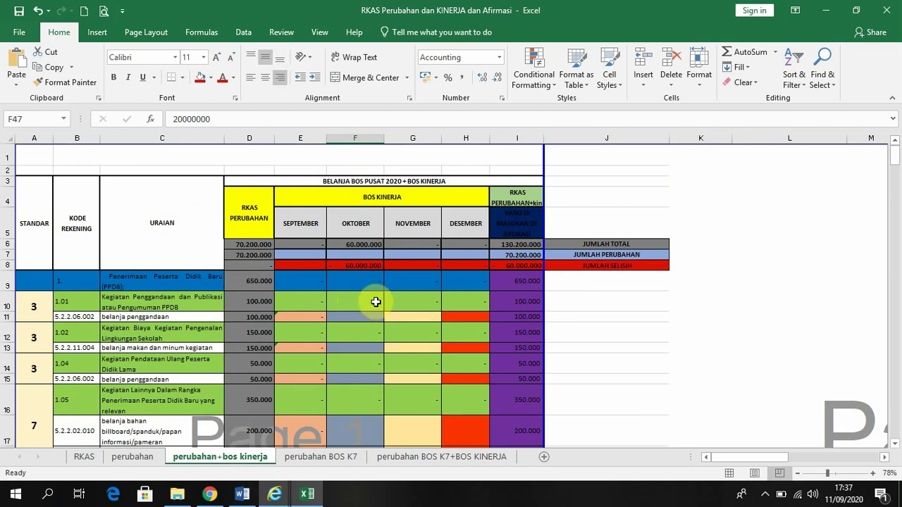
scroll(375, 302, "down", 2)
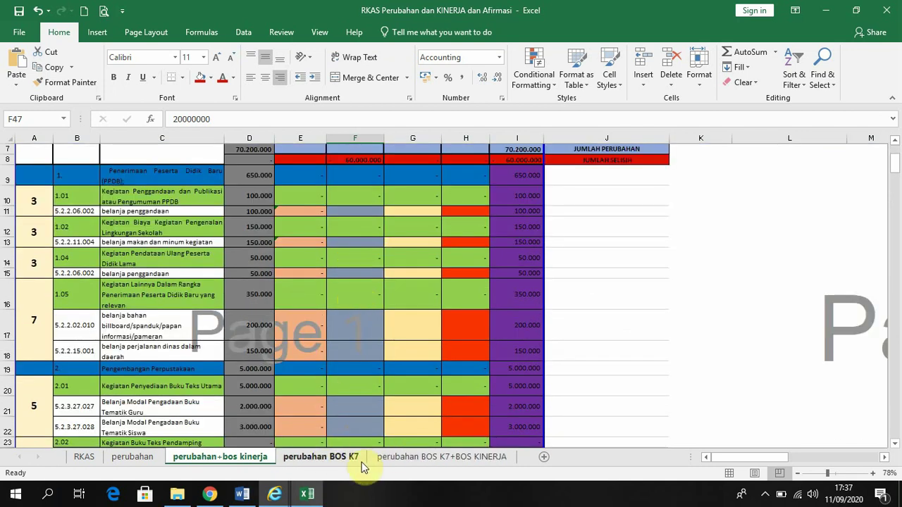
left_click(418, 458)
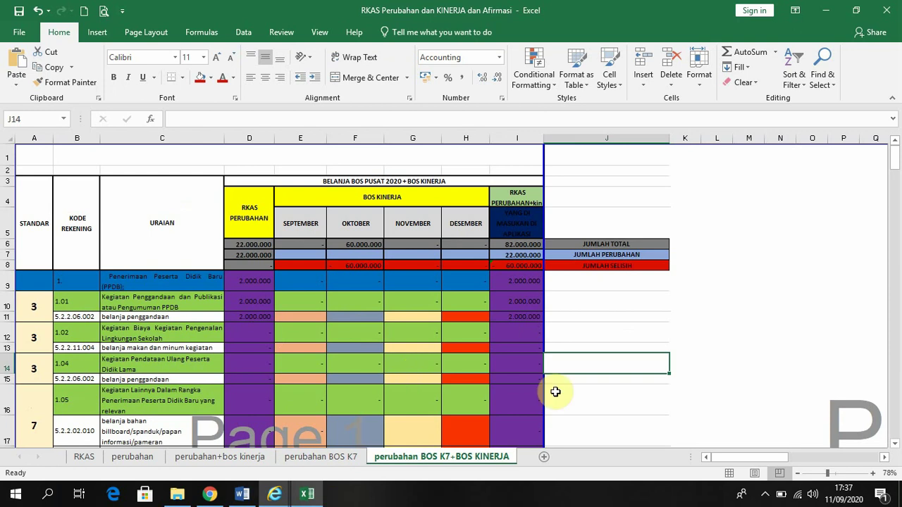
left_click(767, 497)
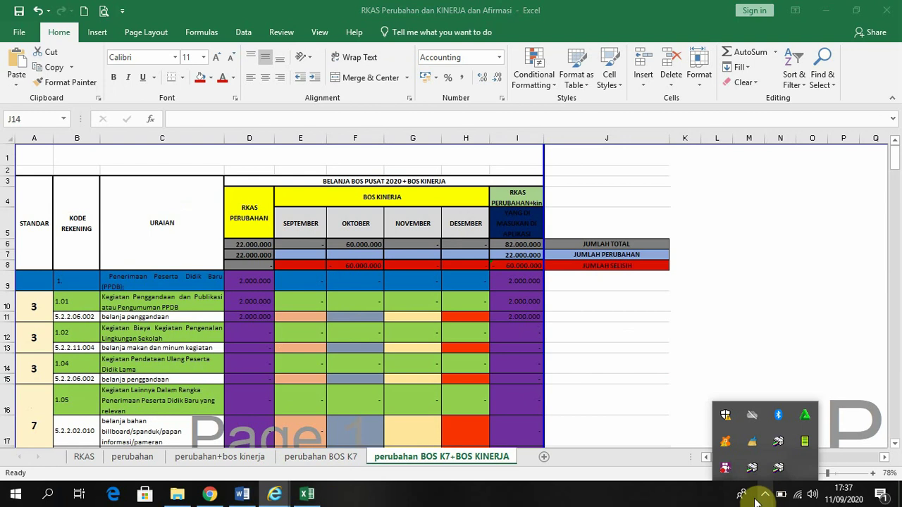